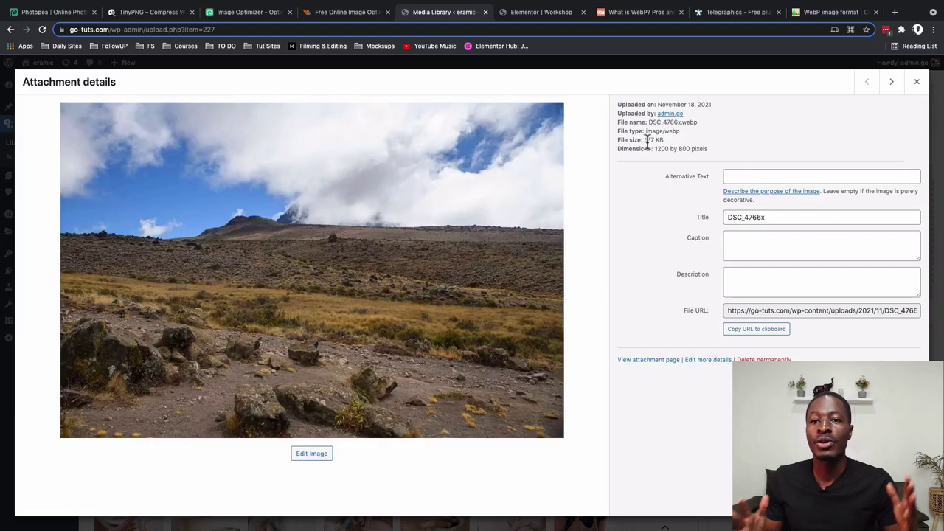
View the next media library attachment, close its details, and reload the Workshop page in the Elementor editor.
{"action": "left_click", "coordinate": [893, 87]}
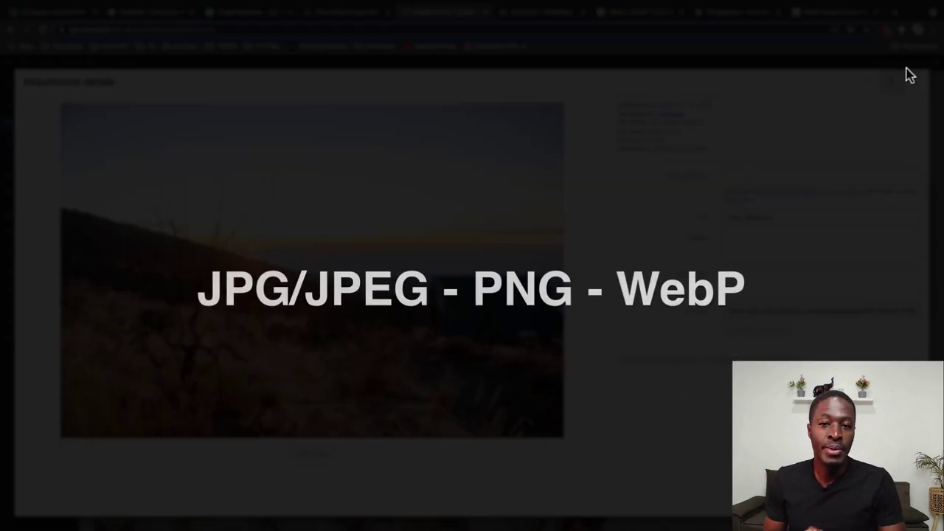
{"action": "left_click", "coordinate": [916, 81]}
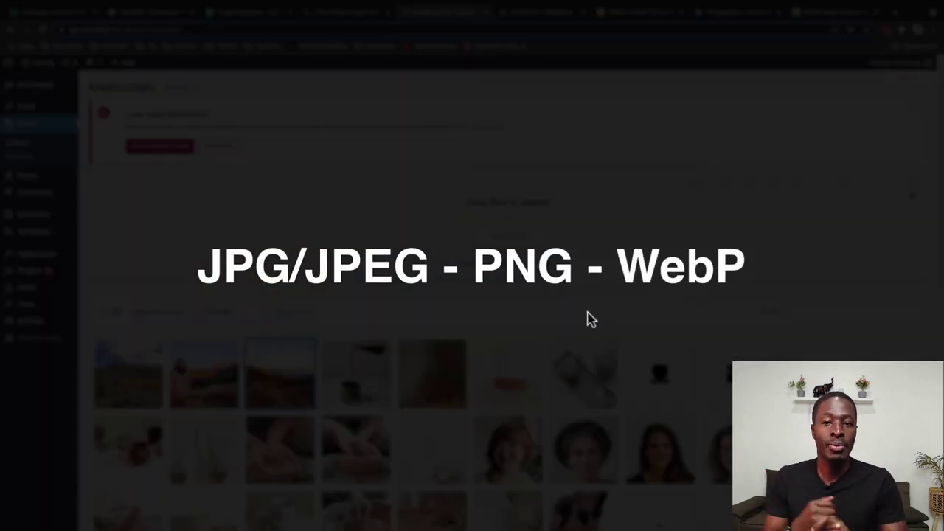
{"action": "left_click", "coordinate": [549, 13]}
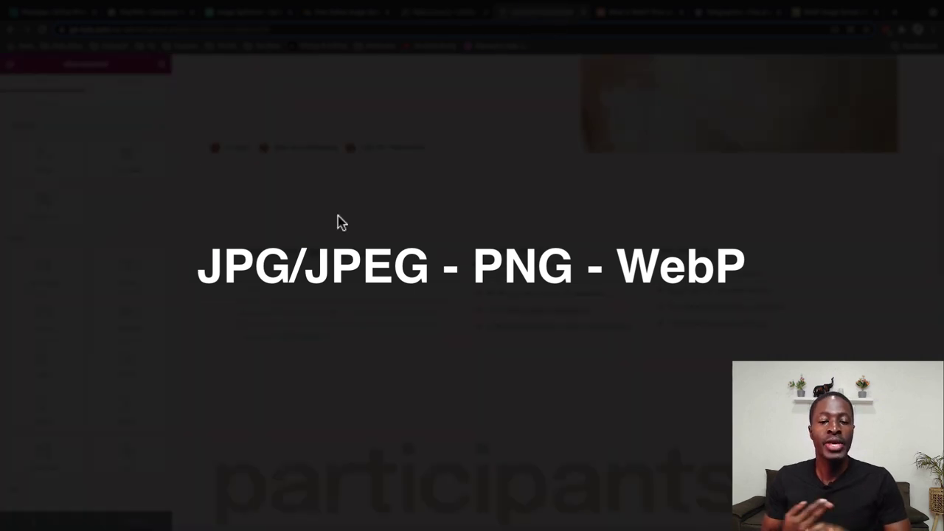
{"action": "left_click", "coordinate": [42, 33]}
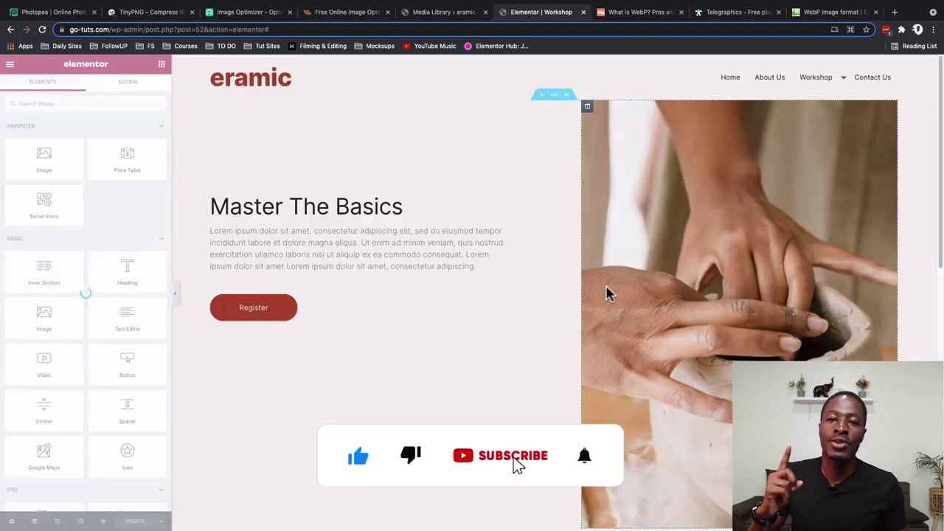
Look through the Workshop page's sections and examine its sunrise image enlarged in the page preview.
{"action": "scroll", "coordinate": [558, 309], "scroll_direction": "down", "scroll_amount": 3}
{"action": "scroll", "coordinate": [558, 309], "scroll_direction": "down", "scroll_amount": 3}
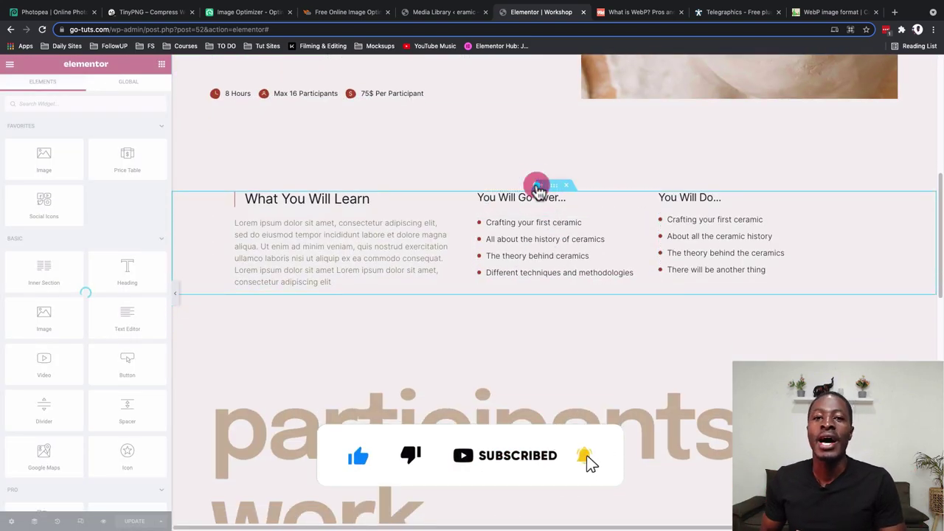
{"action": "scroll", "coordinate": [472, 306], "scroll_direction": "up", "scroll_amount": 6}
{"action": "scroll", "coordinate": [463, 306], "scroll_direction": "down", "scroll_amount": 5}
{"action": "left_click", "coordinate": [542, 312]}
{"action": "left_click", "coordinate": [542, 294]}
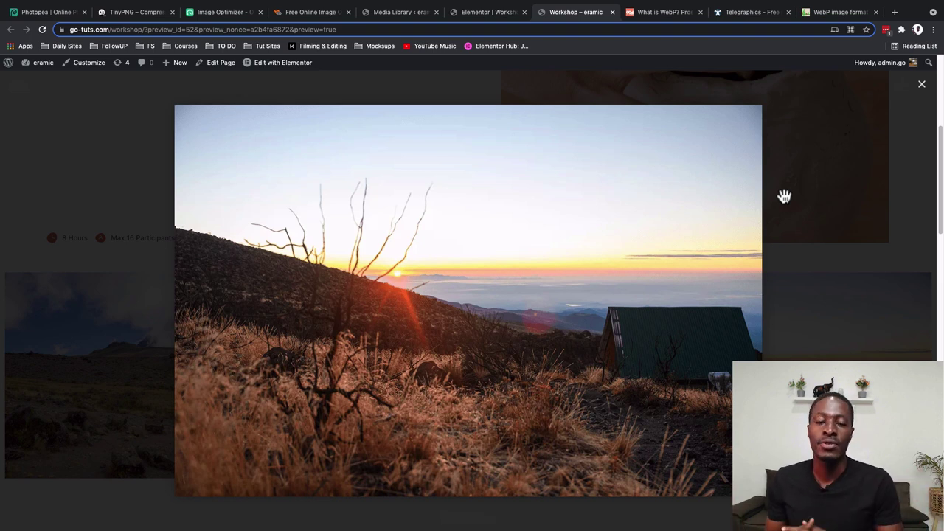
{"action": "key", "text": "super+r"}
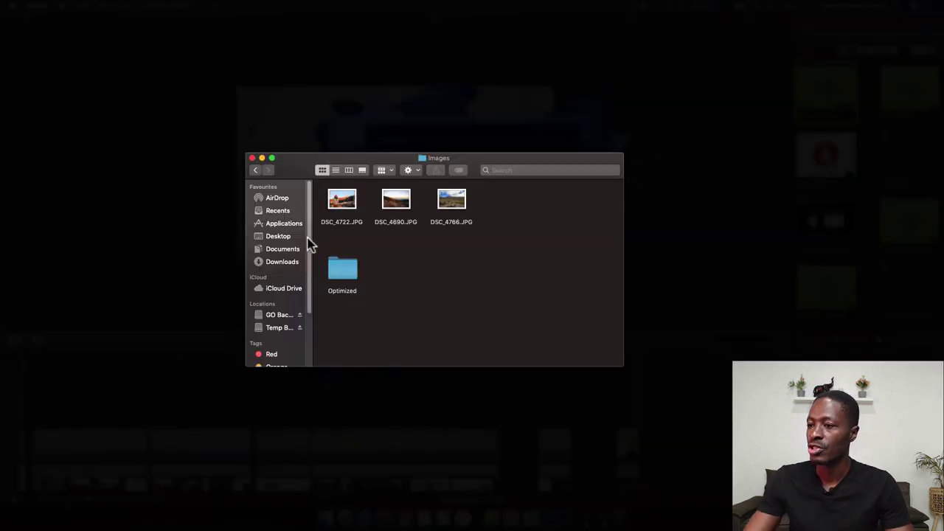
Check the file size and dimensions of DSC_4722.JPG in the Images folder through its file info.
{"action": "left_click_drag", "start_coordinate": [469, 244], "coordinate": [345, 218]}
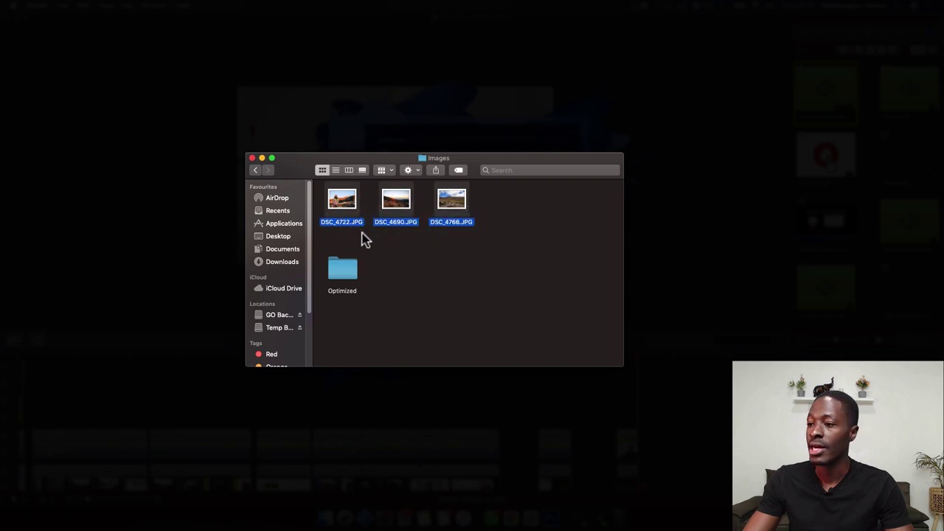
{"action": "left_click", "coordinate": [358, 239]}
{"action": "right_click", "coordinate": [343, 205]}
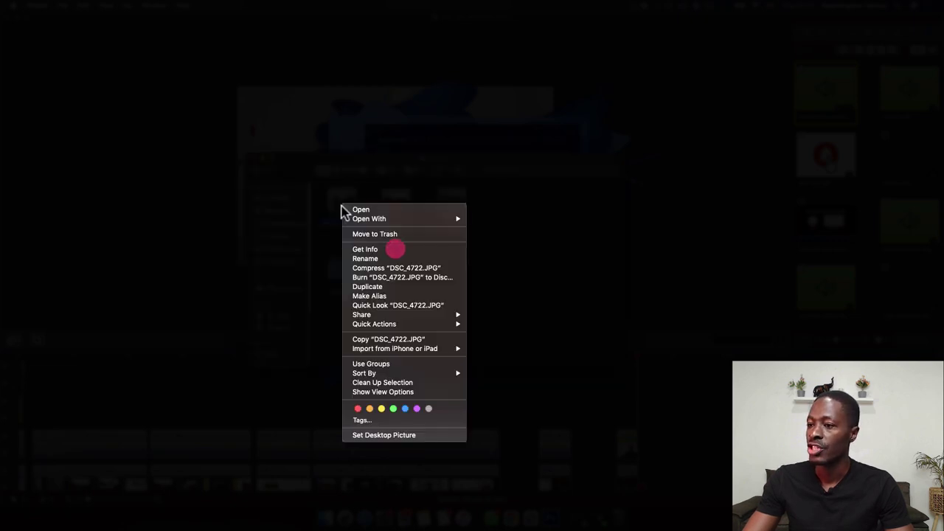
{"action": "left_click", "coordinate": [399, 255]}
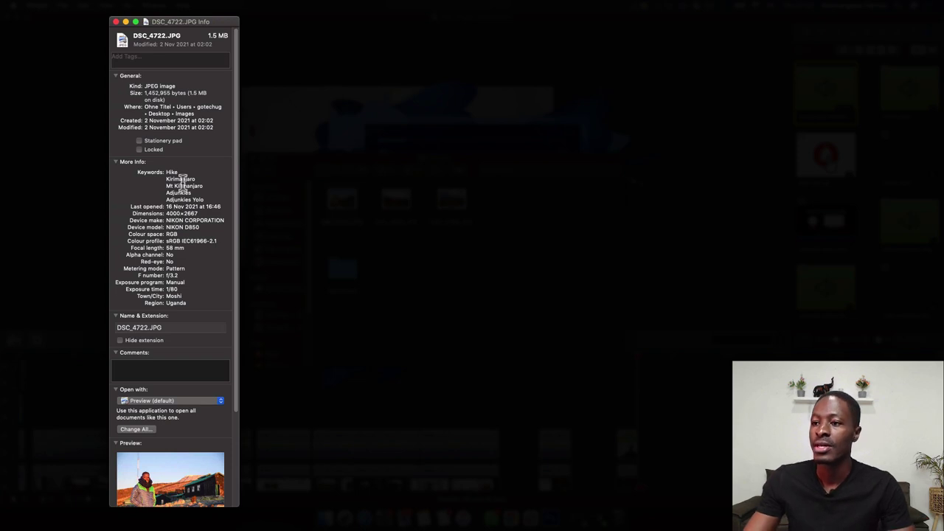
{"action": "left_click", "coordinate": [115, 25]}
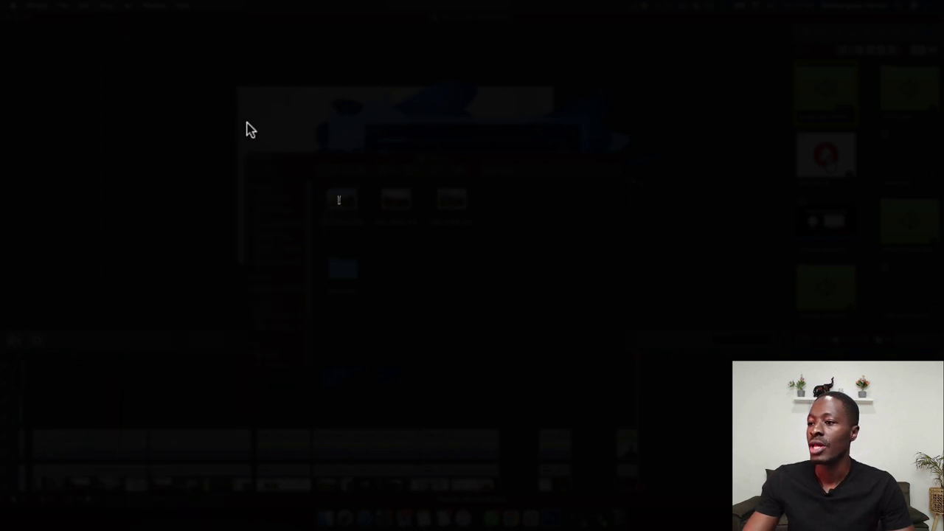
Check the file size and dimensions of DSC_4690.JPG through its file info.
{"action": "right_click", "coordinate": [399, 208]}
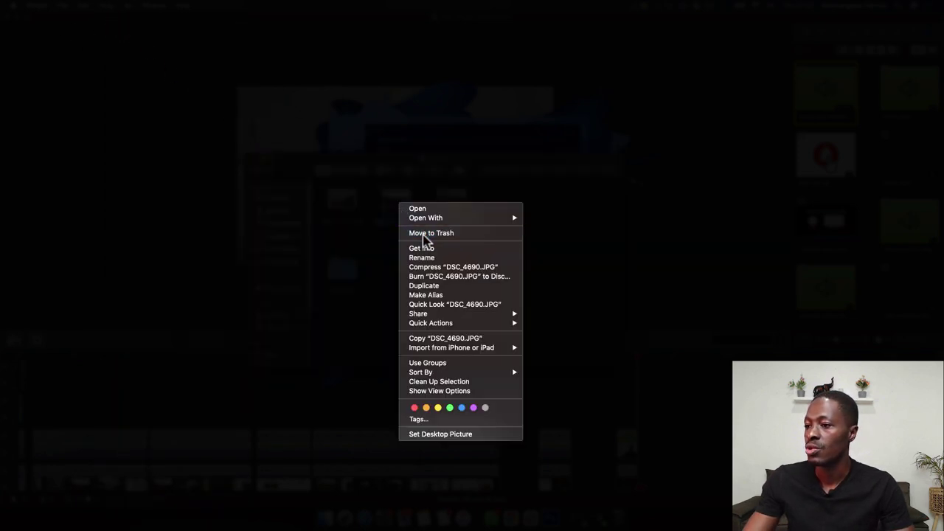
{"action": "left_click", "coordinate": [357, 257]}
{"action": "key", "text": "super+i"}
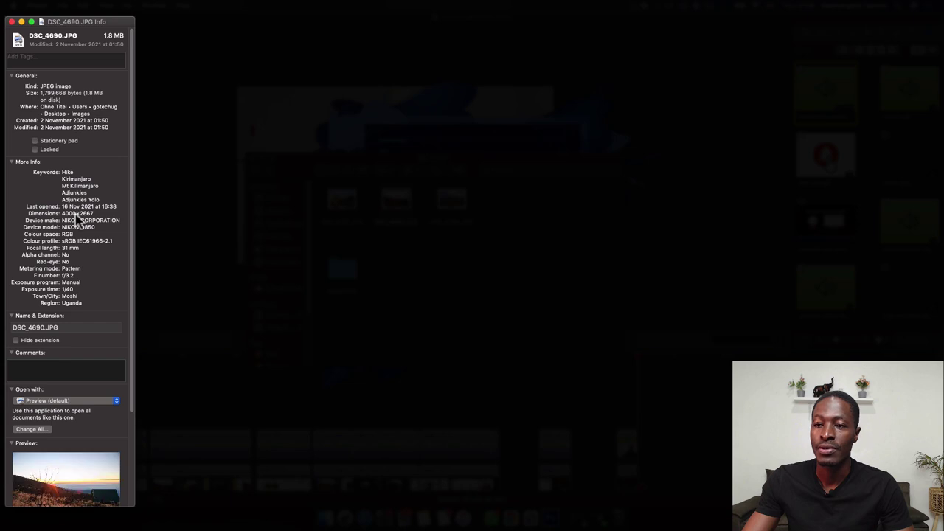
{"action": "key", "text": "super+w"}
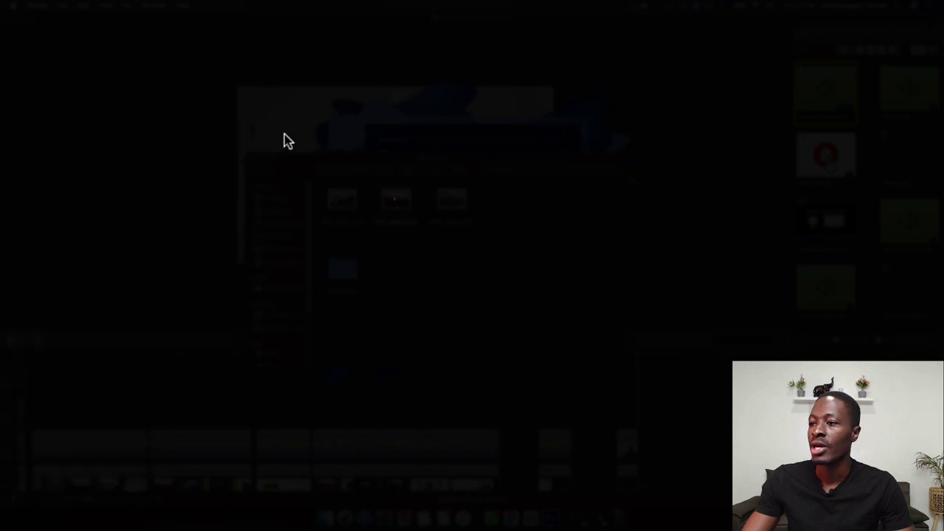
Check the file size and dimensions of DSC_4766.JPG through its file info.
{"action": "left_click", "coordinate": [454, 204]}
{"action": "right_click", "coordinate": [455, 205]}
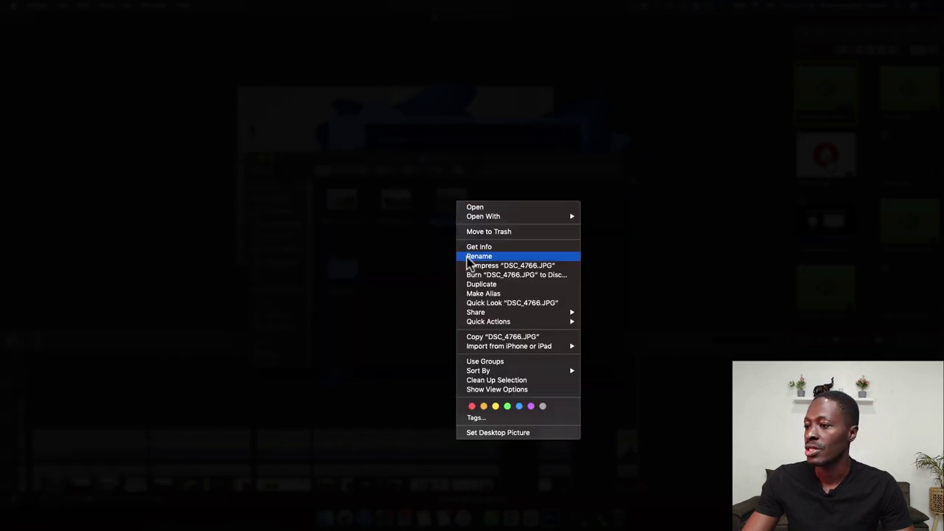
{"action": "key", "text": "Escape"}
{"action": "key", "text": "super+i"}
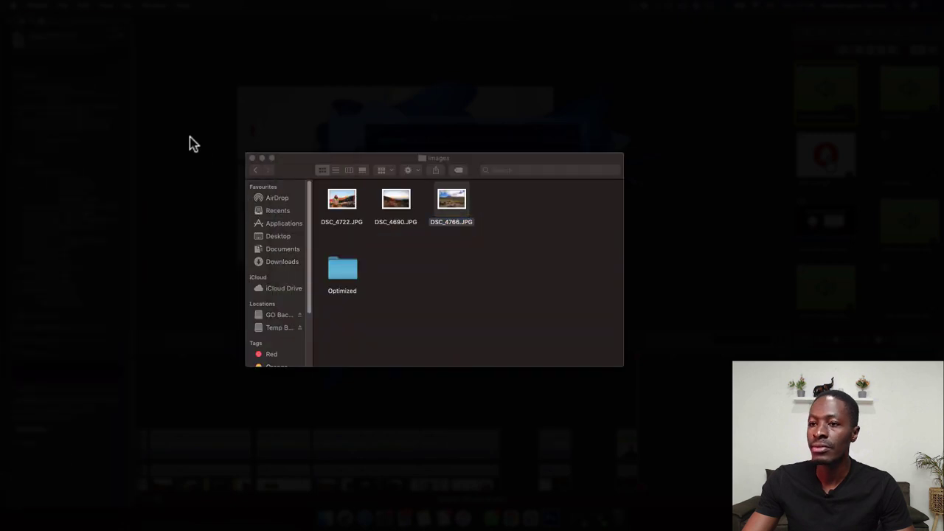
{"action": "left_click", "coordinate": [130, 21]}
{"action": "left_click_drag", "start_coordinate": [87, 22], "coordinate": [127, 22]}
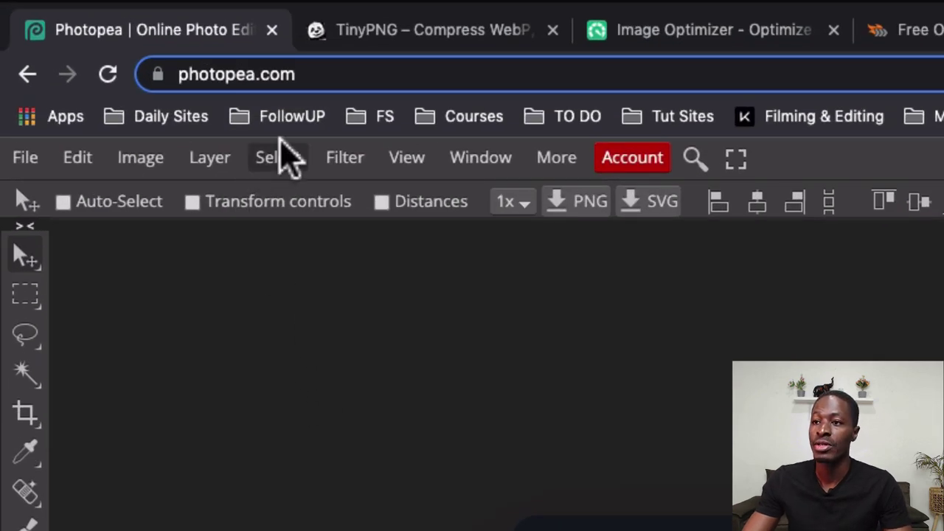
Switch to Photopea at photopea.com and open the DSC_4690 photo from the Desktop.
{"action": "left_click_drag", "start_coordinate": [326, 70], "coordinate": [164, 89]}
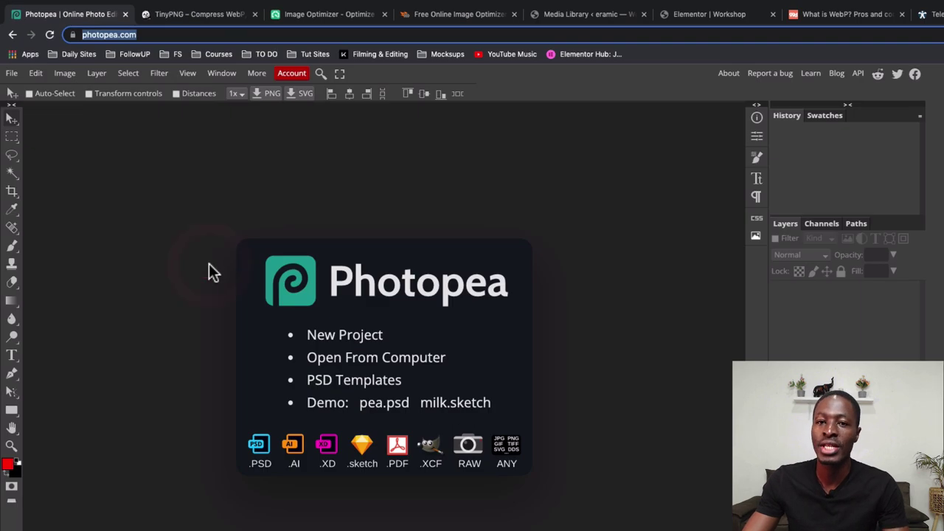
{"action": "left_click", "coordinate": [209, 264]}
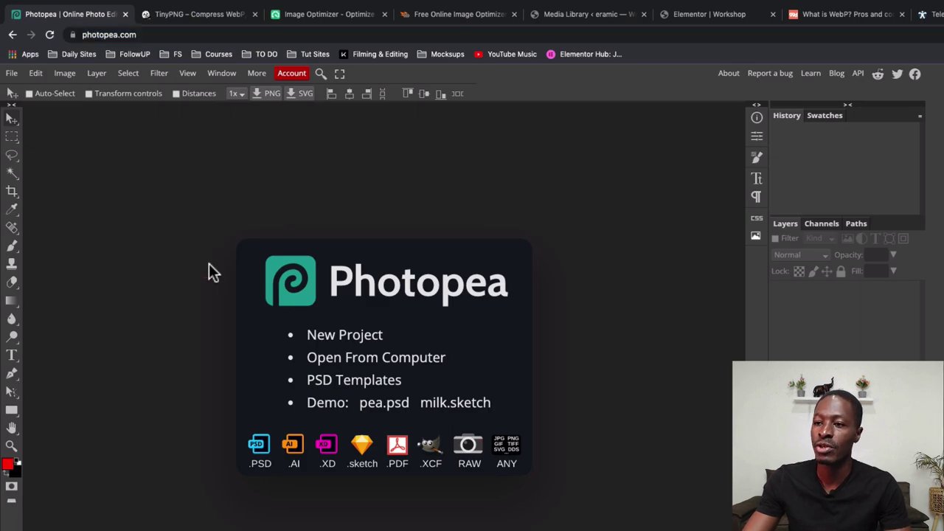
{"action": "left_click", "coordinate": [11, 73]}
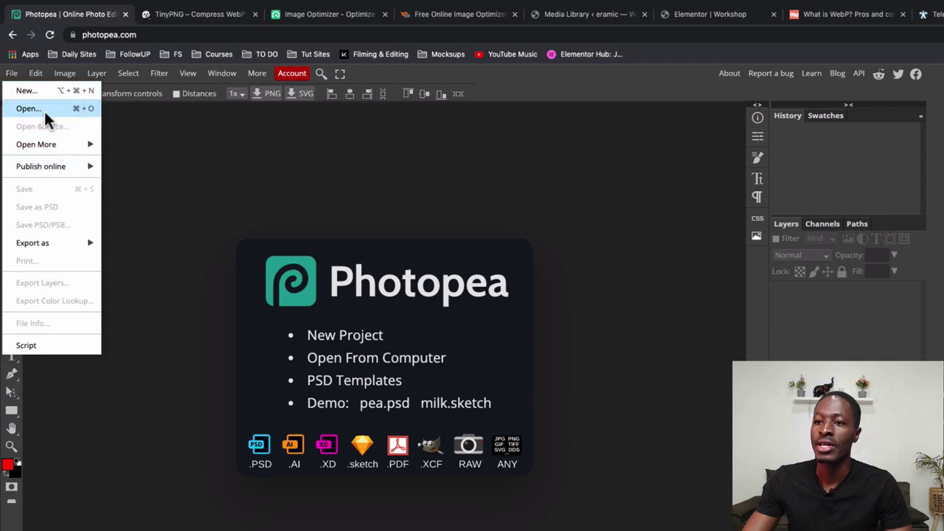
{"action": "left_click", "coordinate": [192, 270]}
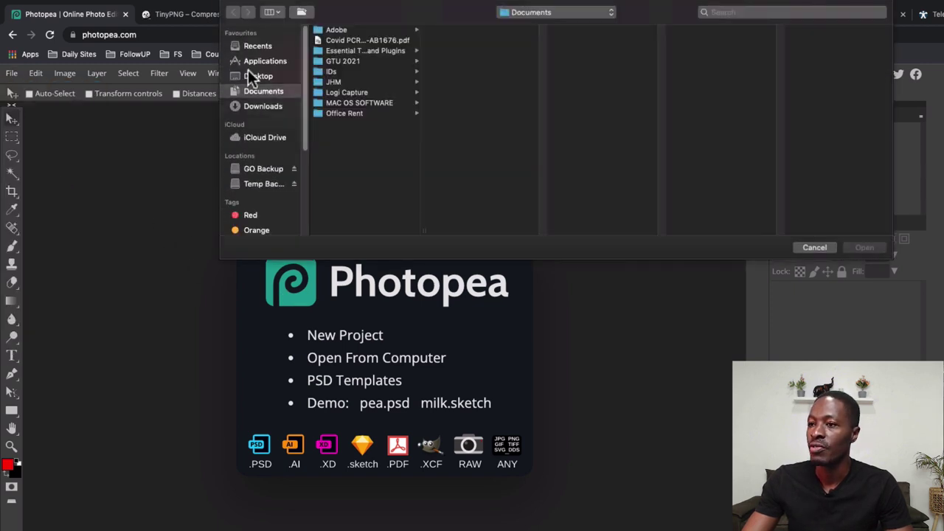
{"action": "left_click", "coordinate": [248, 77]}
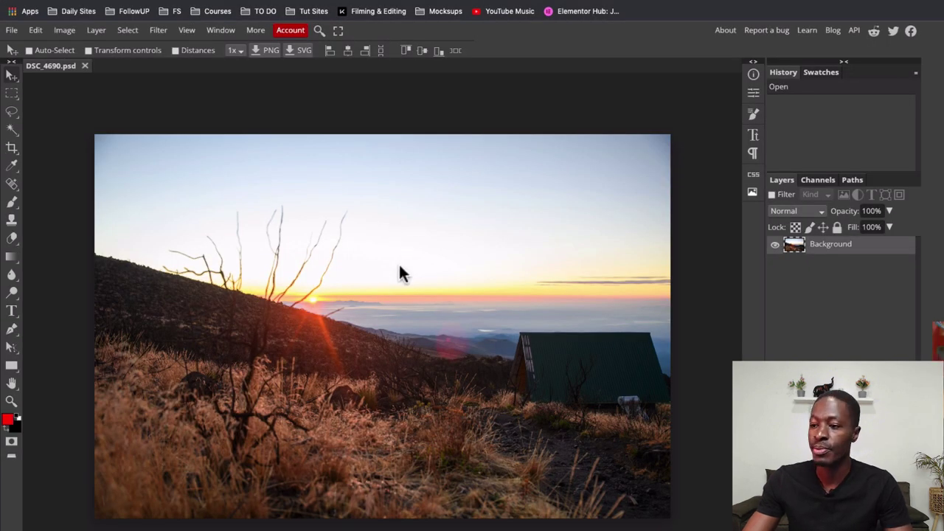
Resize the image to 1200 by 800 pixels and fit it in the view.
{"action": "left_click", "coordinate": [60, 29]}
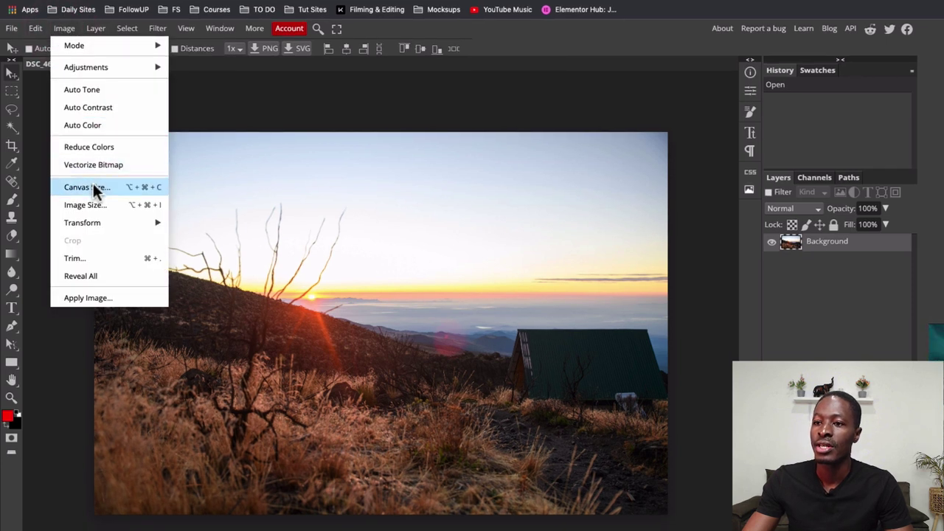
{"action": "left_click", "coordinate": [94, 193]}
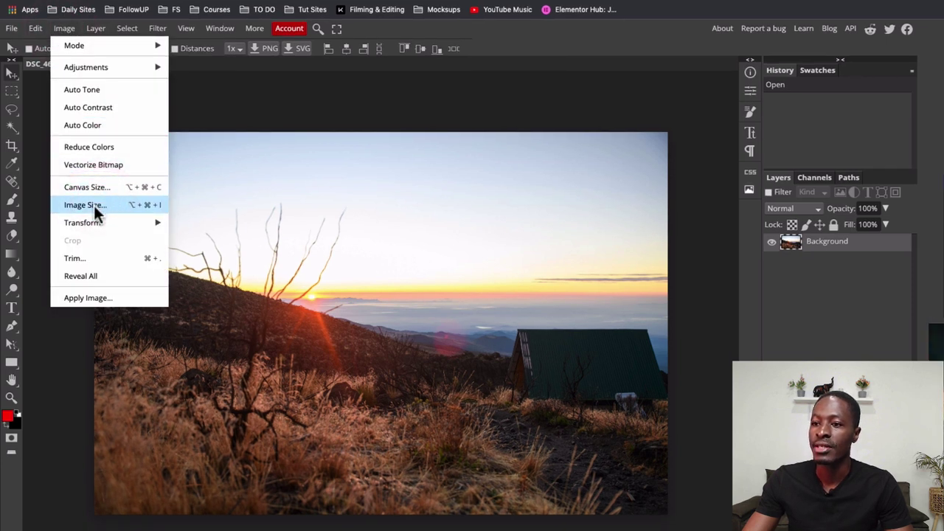
{"action": "left_click", "coordinate": [94, 205]}
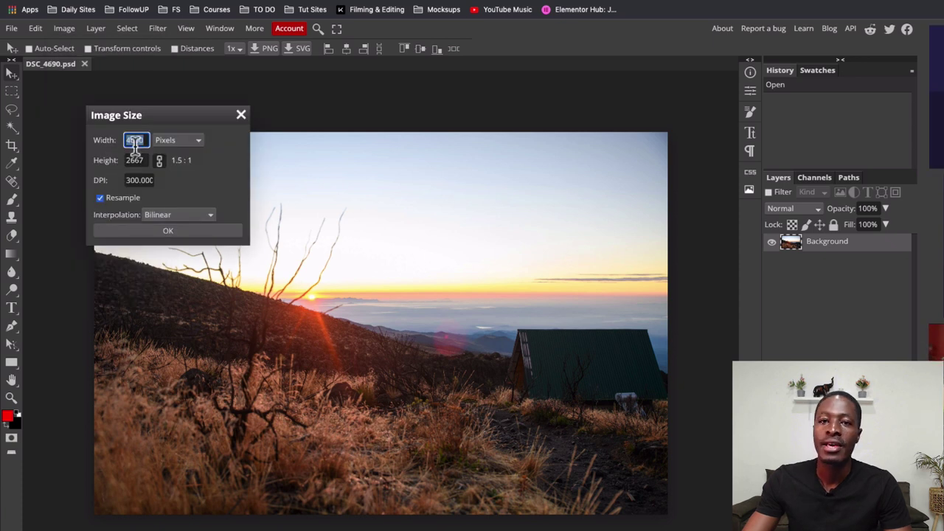
{"action": "type", "text": "1200"}
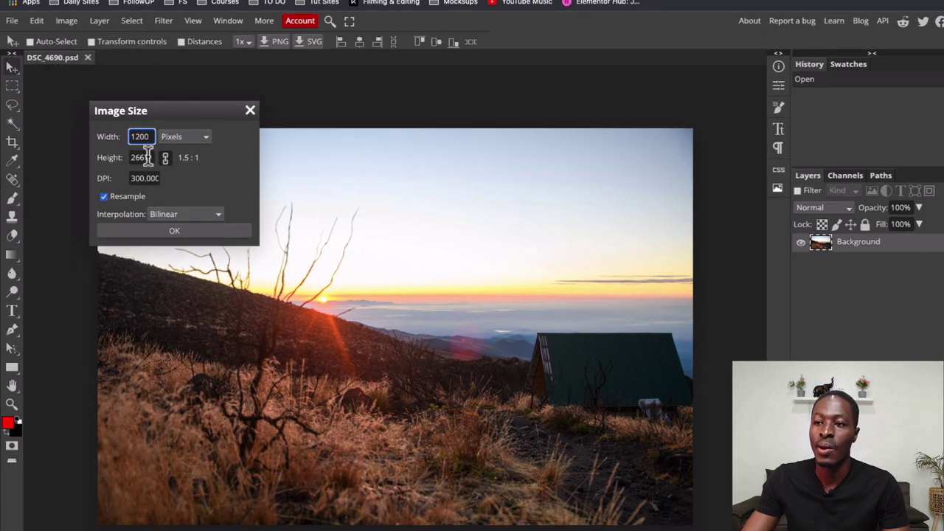
{"action": "left_click", "coordinate": [148, 157]}
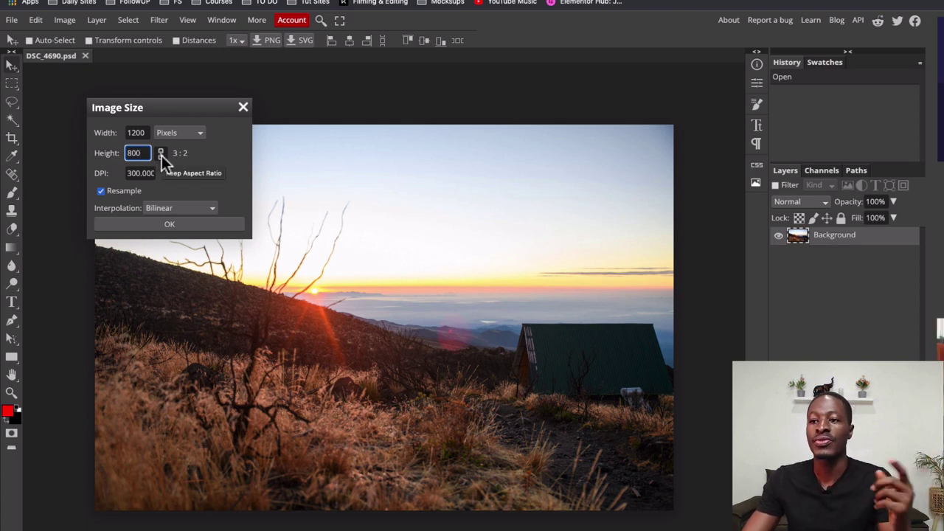
{"action": "left_click", "coordinate": [169, 224]}
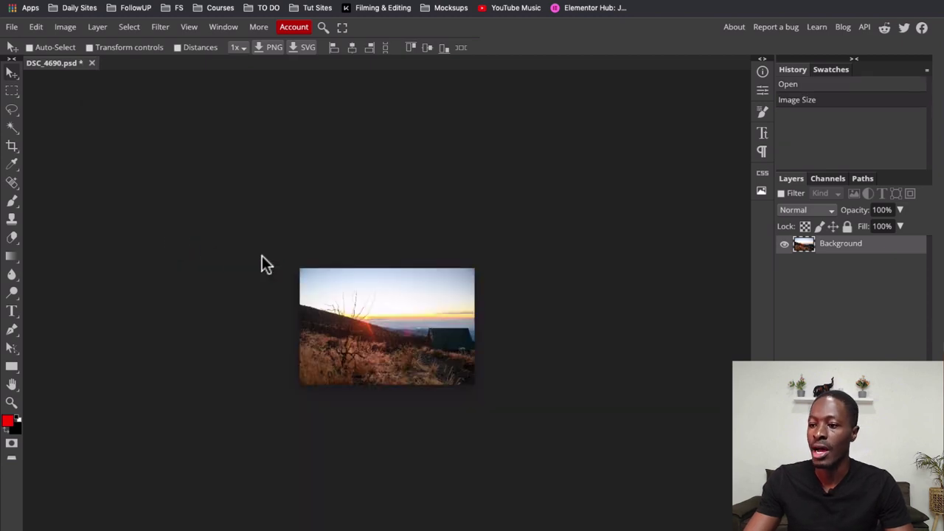
{"action": "key", "text": "ctrl+0"}
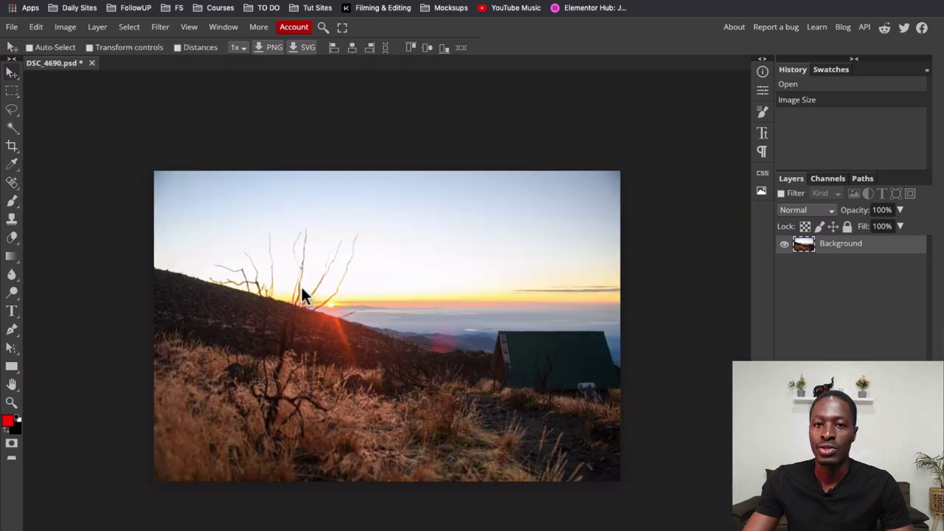
Export the resized image as a PNG at 1200 by 800 px with 100% quality.
{"action": "left_click", "coordinate": [12, 34]}
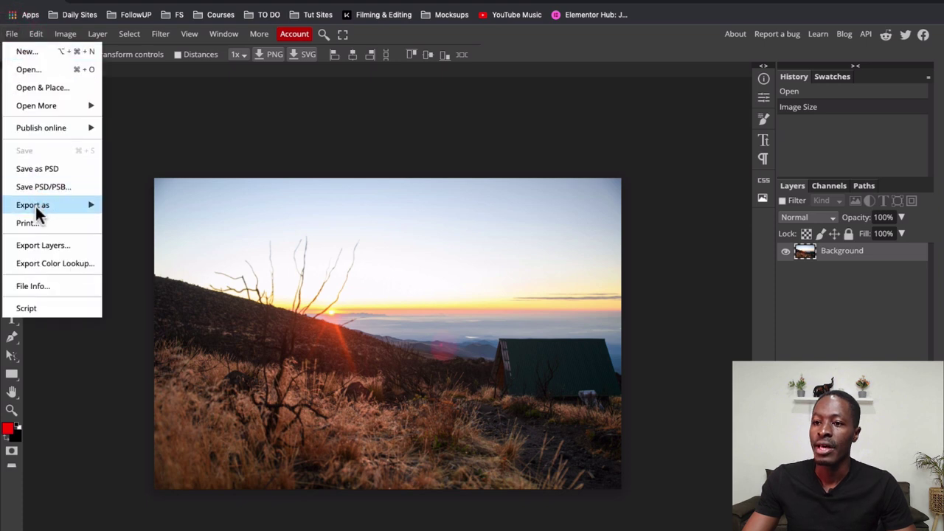
{"action": "mouse_move", "coordinate": [76, 209]}
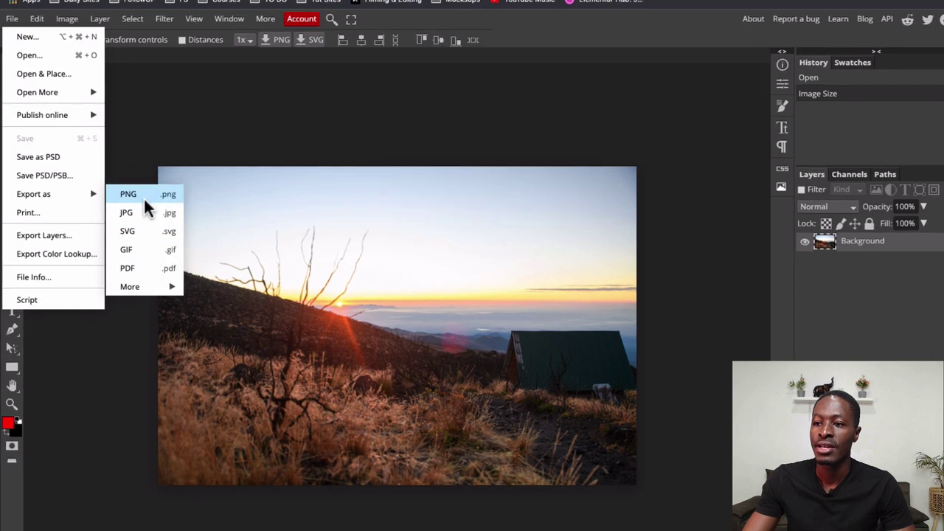
{"action": "left_click", "coordinate": [141, 194]}
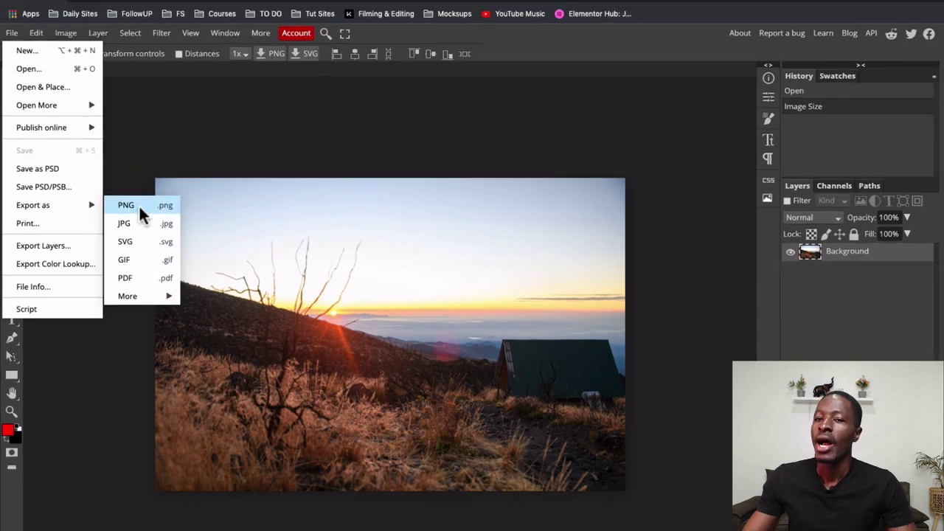
{"action": "left_click", "coordinate": [140, 193]}
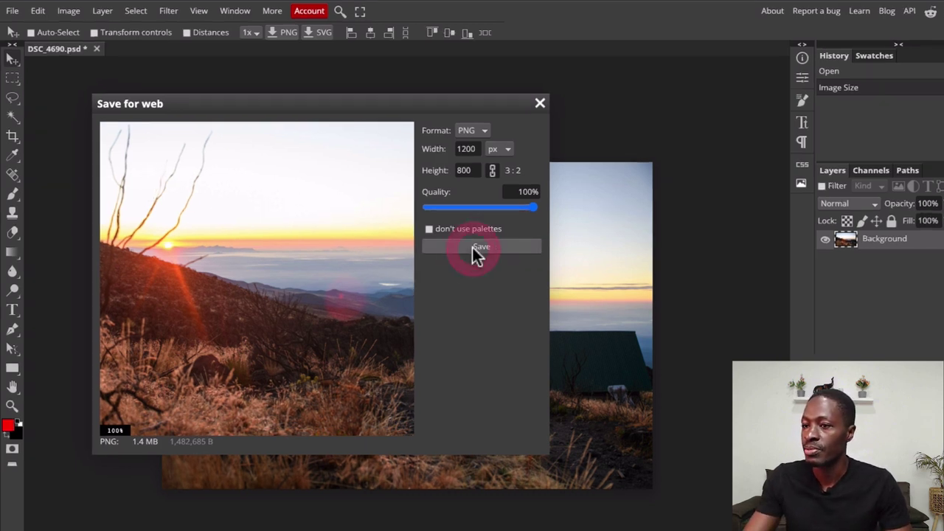
Open the exported DSC_4690.png from the Downloads folder and check its file size in the file info.
{"action": "left_click", "coordinate": [353, 190]}
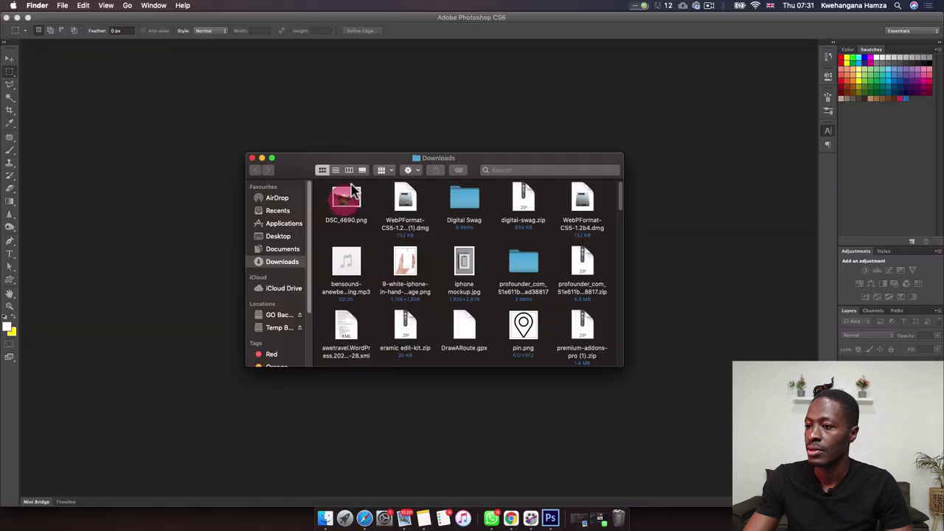
{"action": "left_click", "coordinate": [351, 195]}
{"action": "right_click", "coordinate": [347, 205]}
{"action": "left_click", "coordinate": [362, 204]}
{"action": "key", "text": "super+i"}
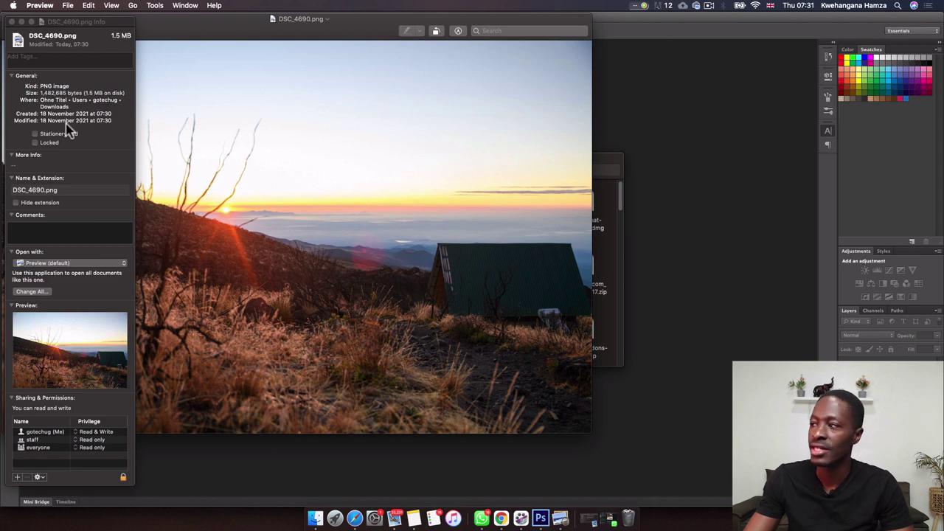
Close the exported image and check the original DSC_4690.JPG's file info in the Images folder on the Desktop.
{"action": "key", "text": "super+q"}
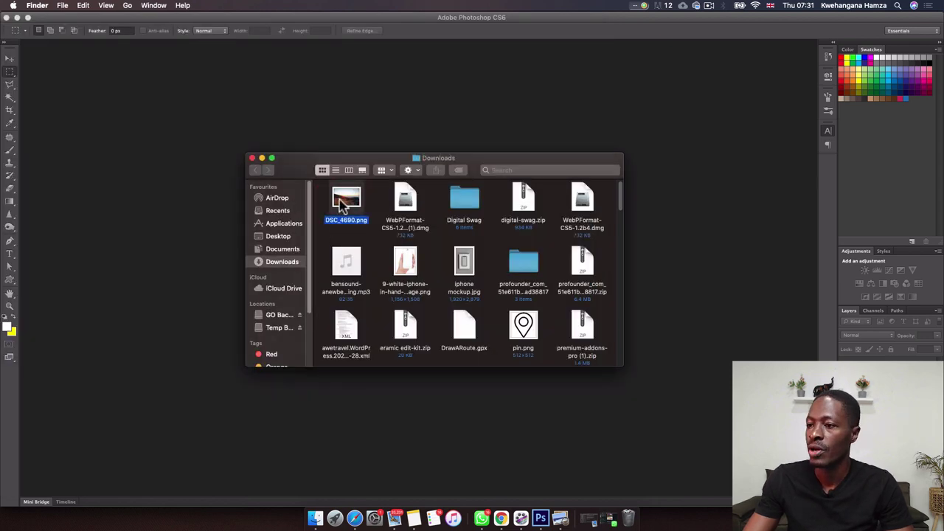
{"action": "left_click", "coordinate": [280, 238]}
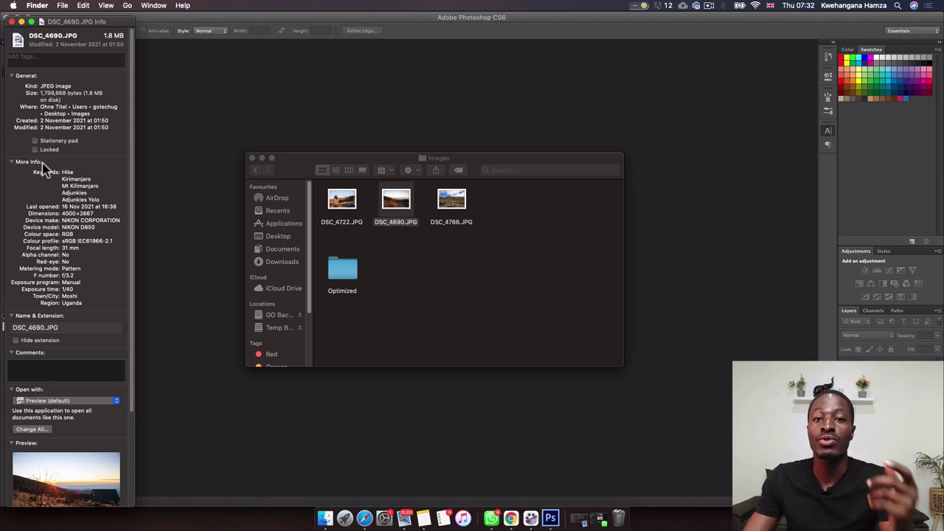
{"action": "left_click", "coordinate": [11, 21]}
Open DSC_4722.JPG from the Images folder in Adobe Photoshop CS6.
{"action": "left_click", "coordinate": [341, 208]}
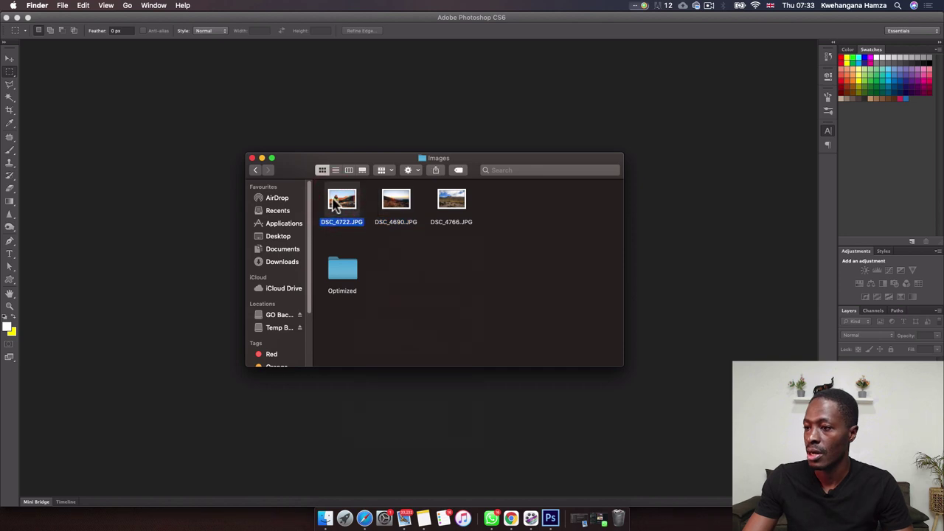
{"action": "right_click", "coordinate": [337, 199]}
{"action": "mouse_move", "coordinate": [399, 213]}
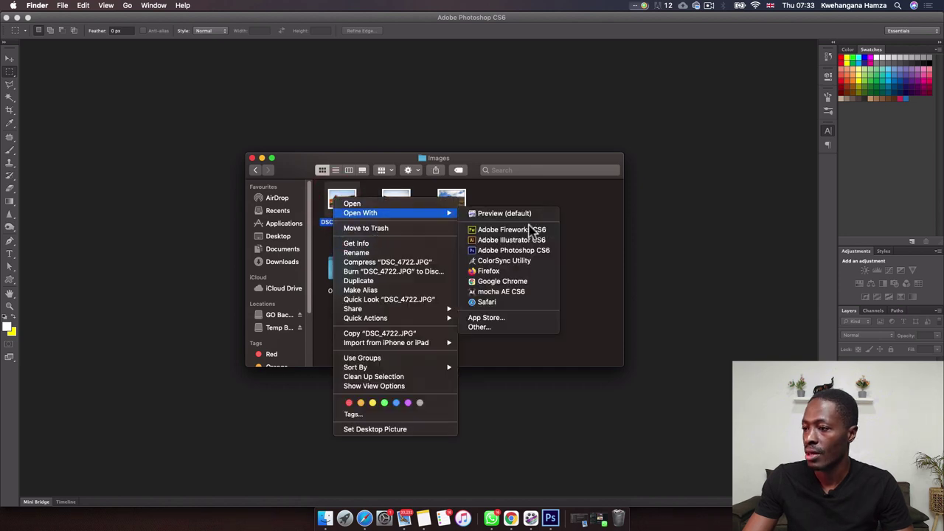
{"action": "left_click", "coordinate": [499, 251]}
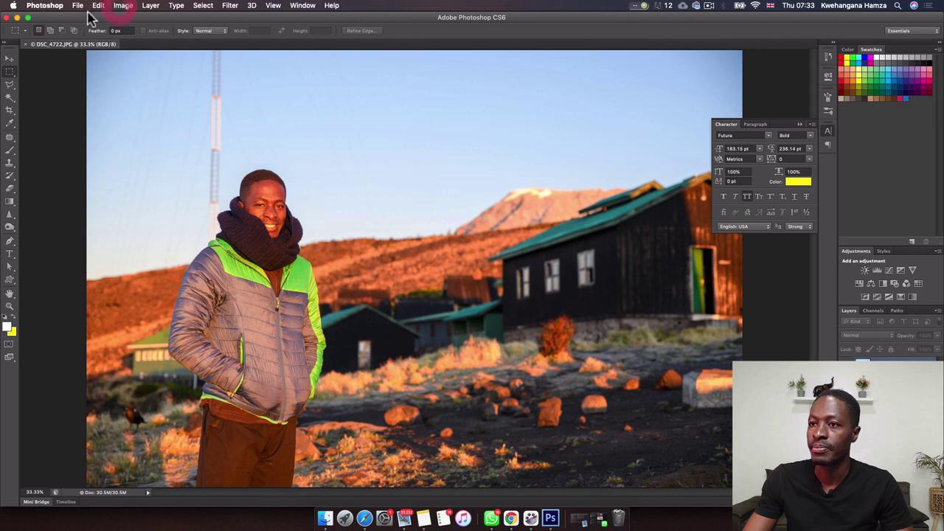
Resize the DSC_4722 image to 1200 by 800 pixels with proportions constrained.
{"action": "left_click", "coordinate": [122, 6]}
{"action": "left_click", "coordinate": [130, 88]}
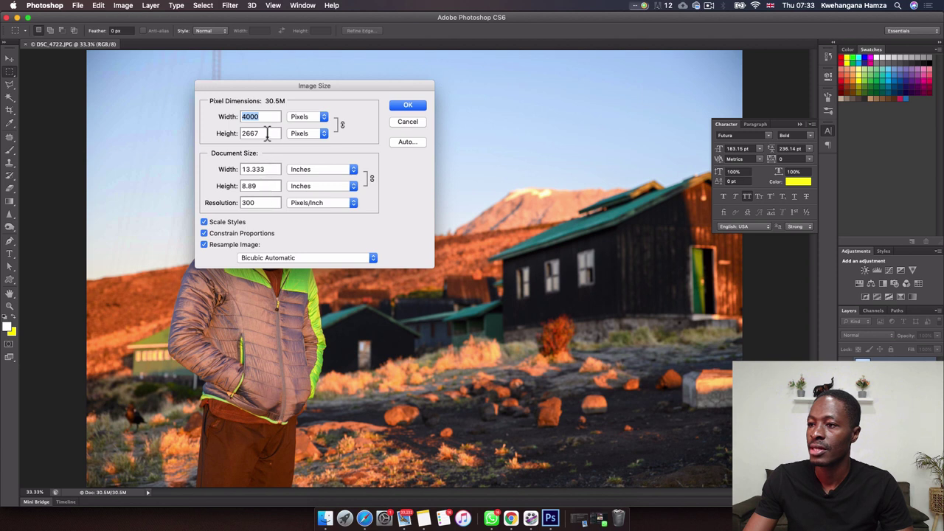
{"action": "type", "text": "1200"}
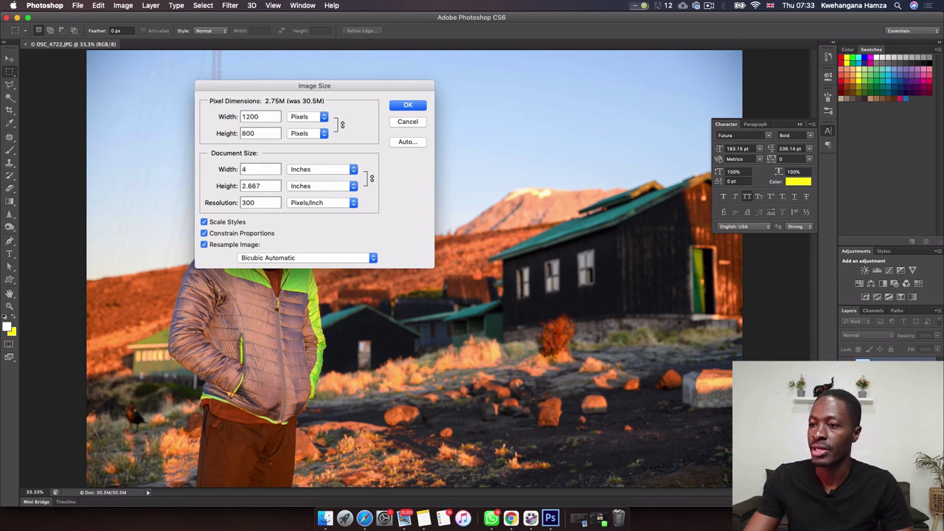
{"action": "left_click", "coordinate": [406, 108]}
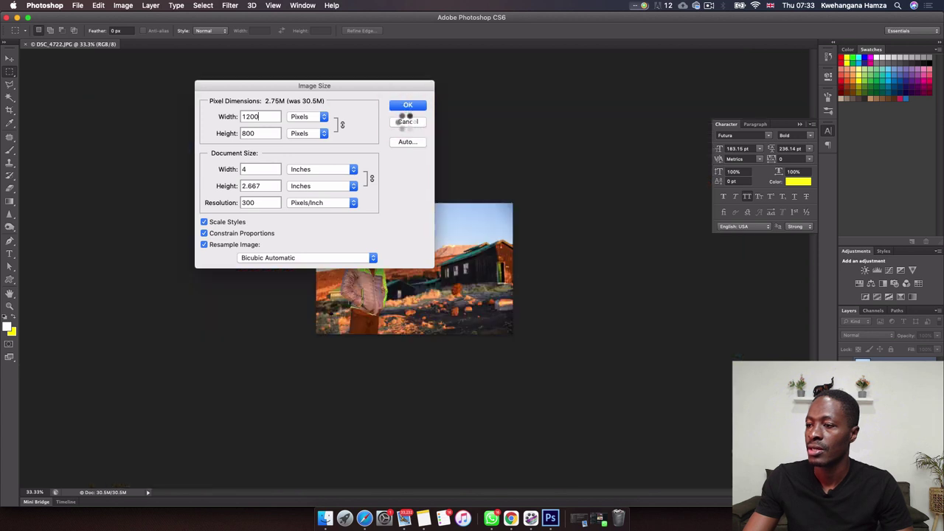
Save the resized DSC_4722 image for the web as a JPEG at 100 quality in the Optimized folder.
{"action": "left_click", "coordinate": [77, 6]}
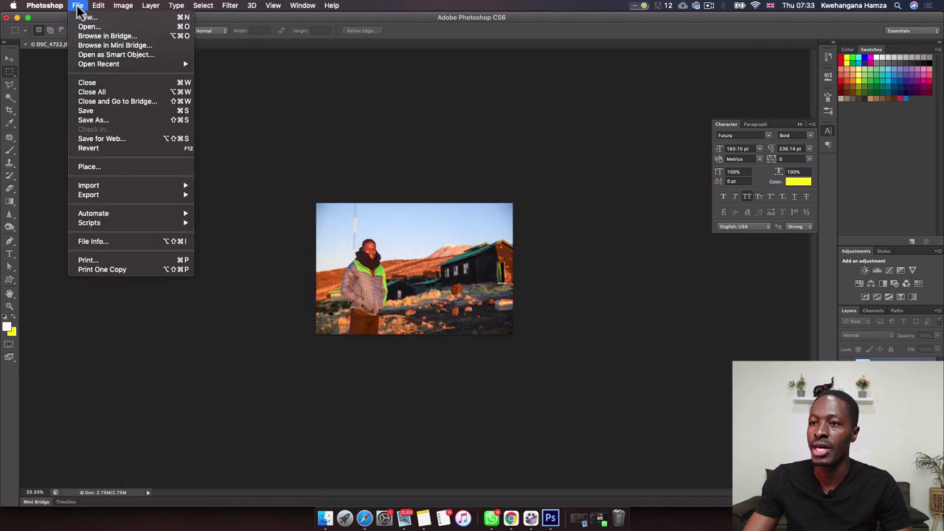
{"action": "left_click", "coordinate": [96, 139]}
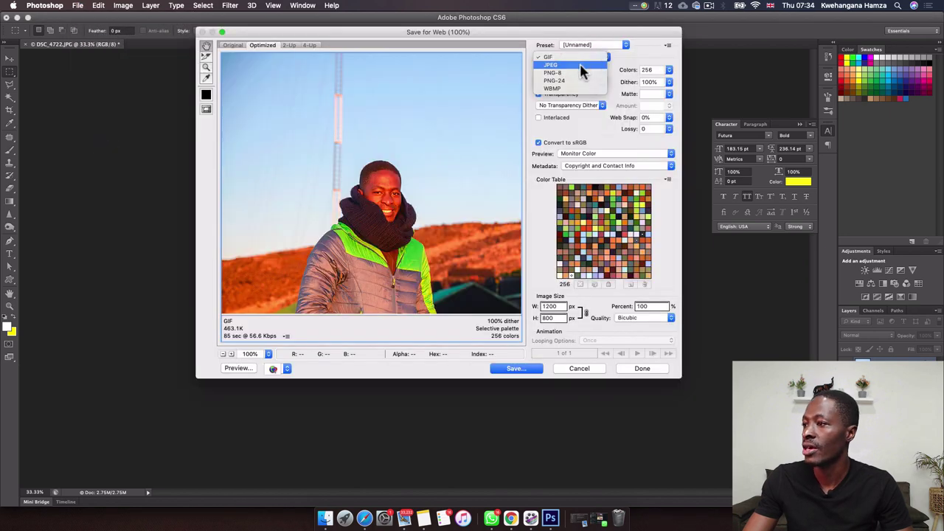
{"action": "left_click", "coordinate": [582, 67]}
{"action": "key", "text": "super+equal"}
{"action": "type", "text": "100"}
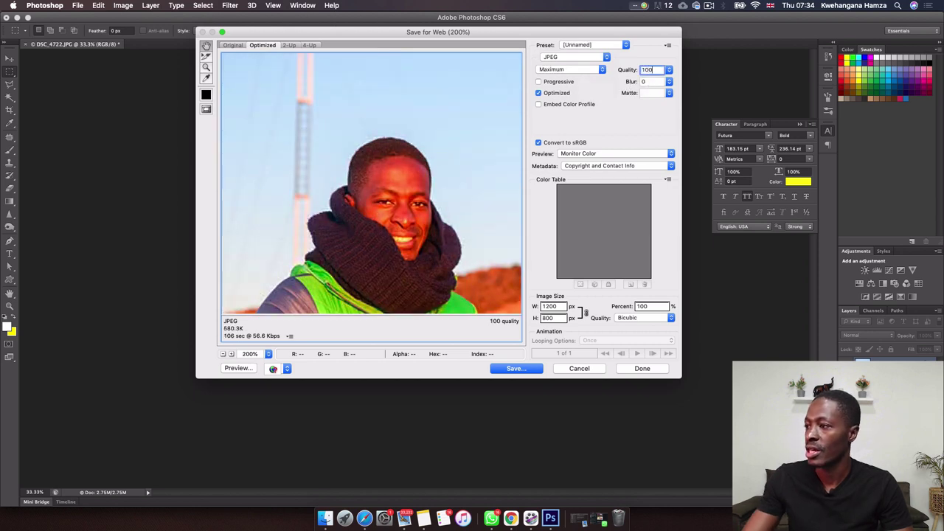
{"action": "left_click", "coordinate": [611, 87]}
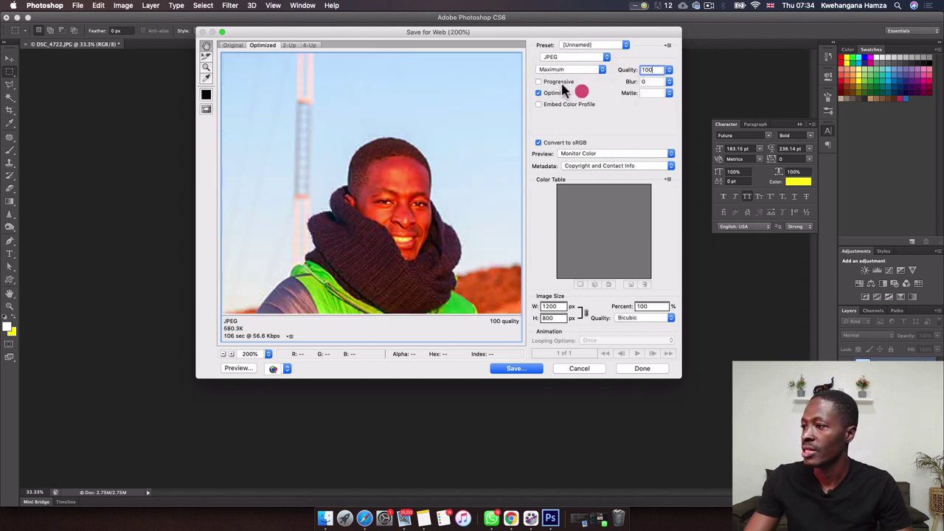
{"action": "left_click", "coordinate": [498, 373]}
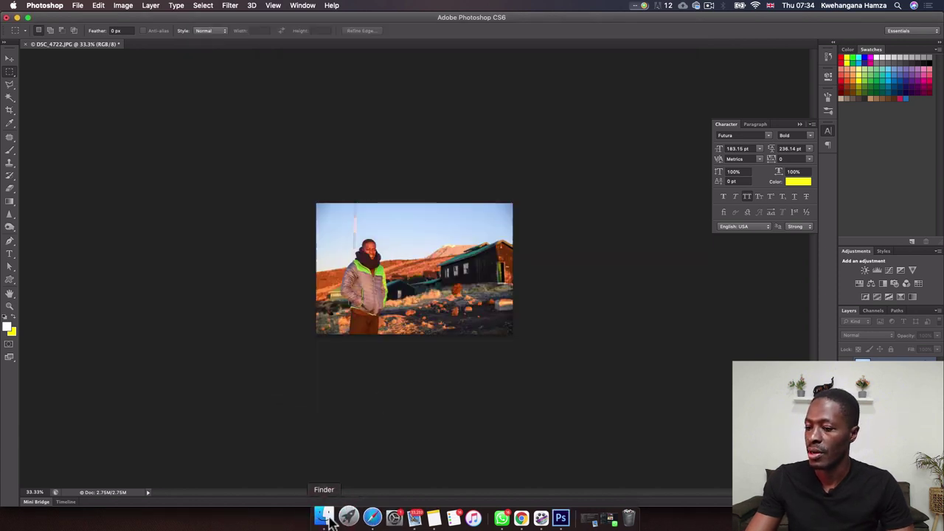
Switch to Finder and examine the exported DSC_4722 image in the Optimized folder.
{"action": "left_click", "coordinate": [327, 518]}
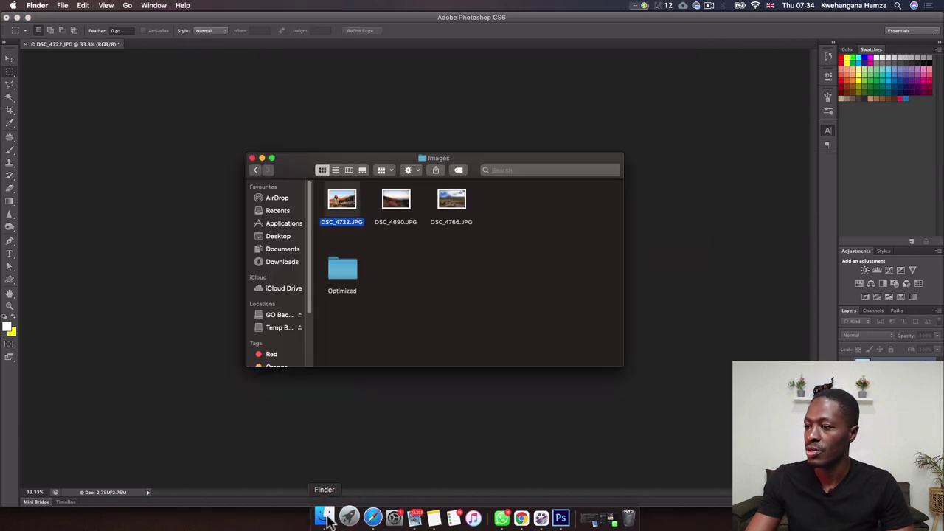
{"action": "double_click", "coordinate": [344, 271]}
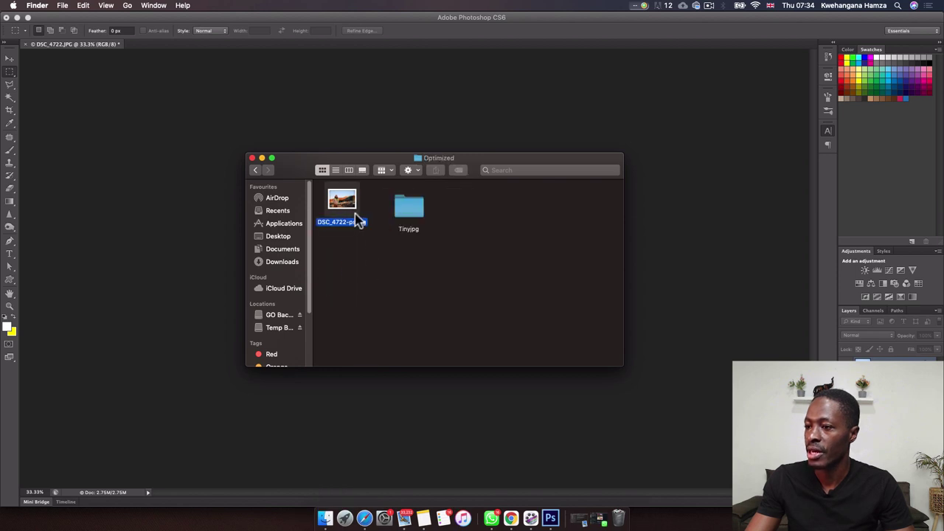
{"action": "right_click", "coordinate": [357, 219]}
{"action": "left_click", "coordinate": [373, 238]}
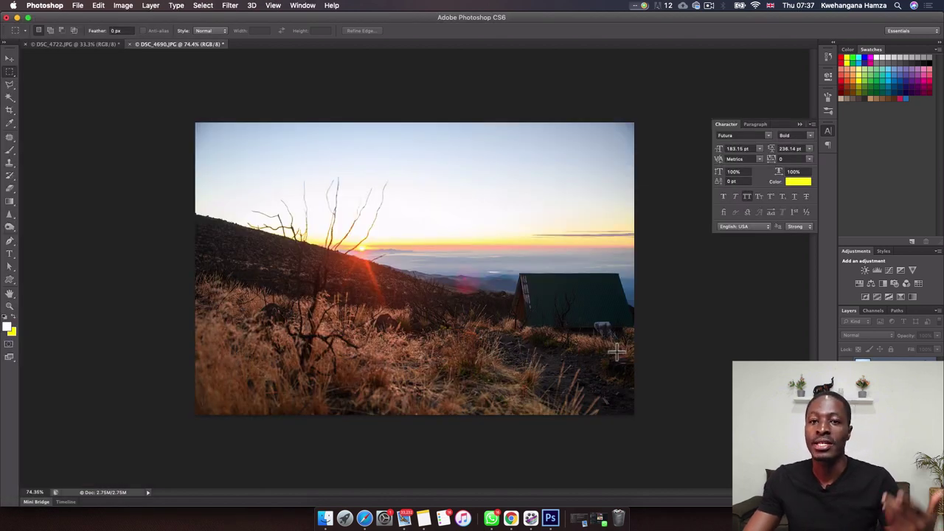
Switch to Photopea and open DSC_4766.JPG from the Images folder.
{"action": "left_click", "coordinate": [325, 516]}
{"action": "left_click", "coordinate": [474, 253]}
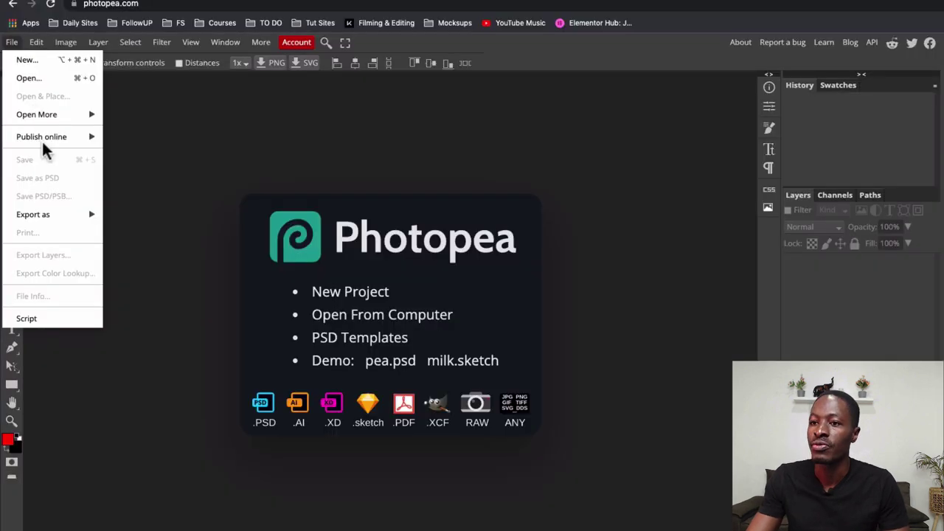
{"action": "left_click", "coordinate": [33, 80]}
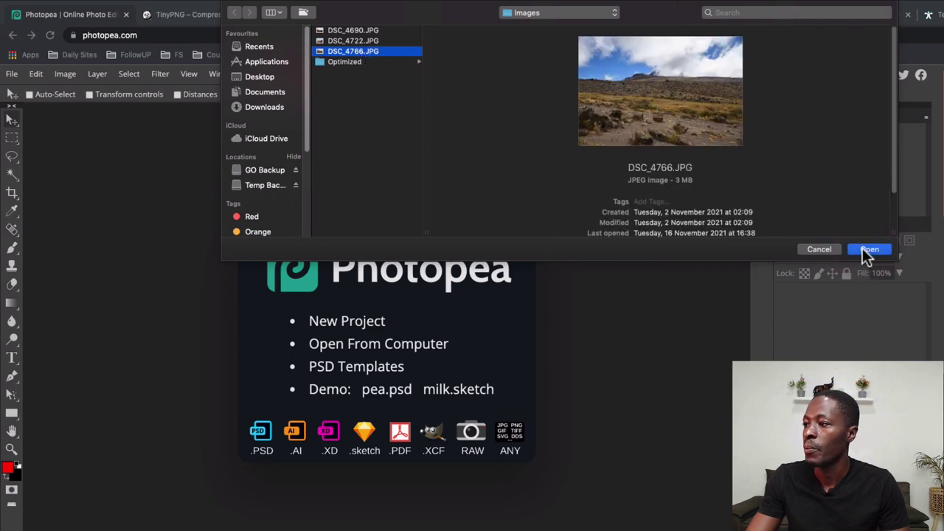
{"action": "left_click", "coordinate": [867, 251]}
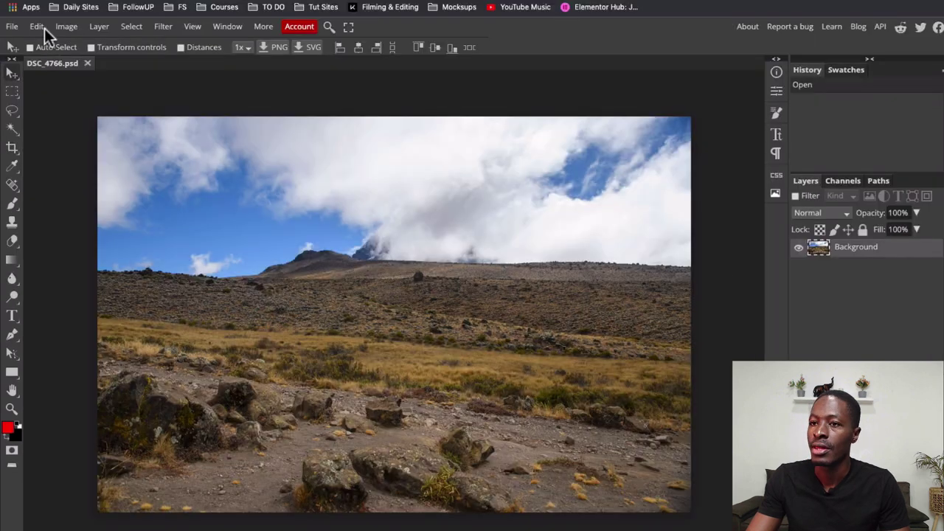
Examine Photopea's export formats, including the additional ones such as WebP, and switch back to Photoshop.
{"action": "left_click", "coordinate": [15, 29]}
{"action": "mouse_move", "coordinate": [64, 201]}
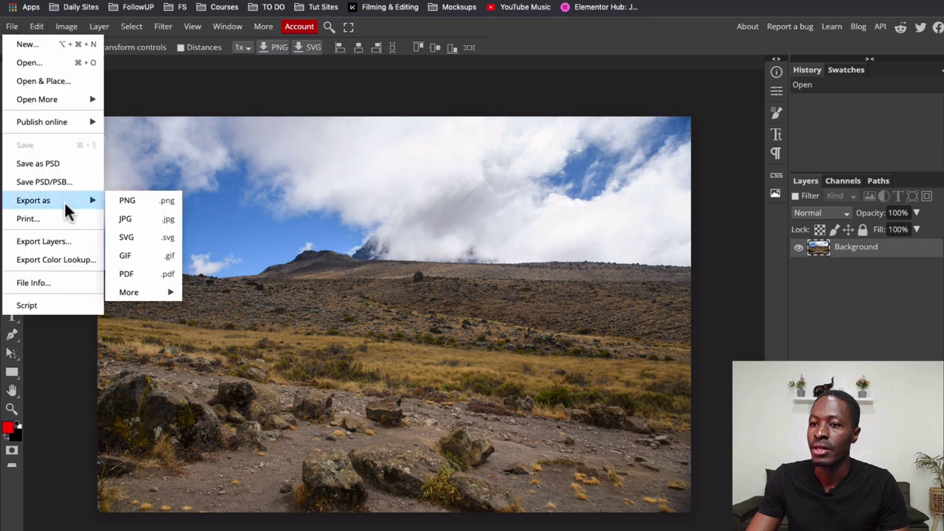
{"action": "mouse_move", "coordinate": [156, 292]}
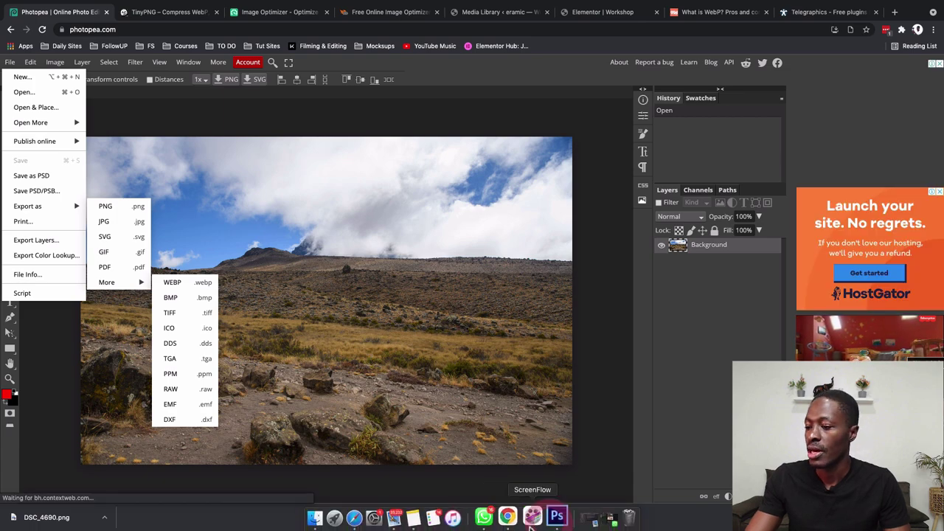
{"action": "left_click", "coordinate": [549, 520]}
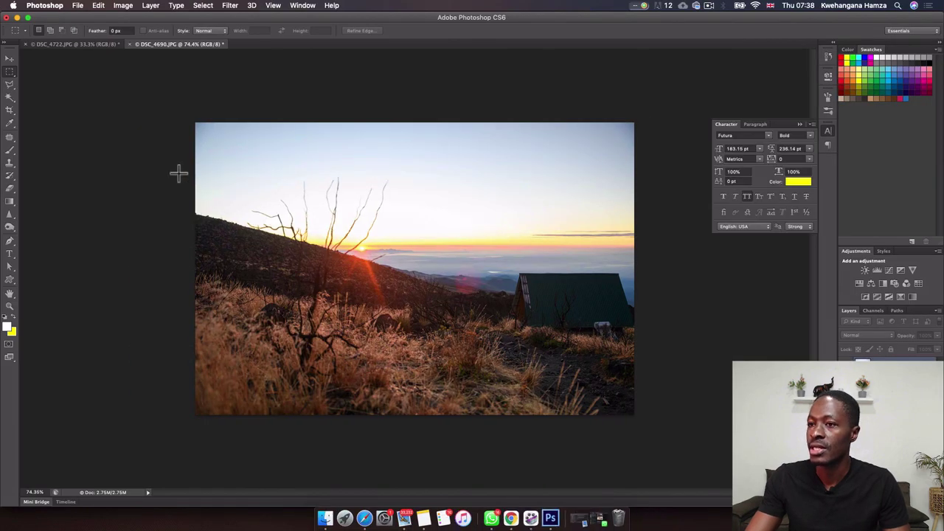
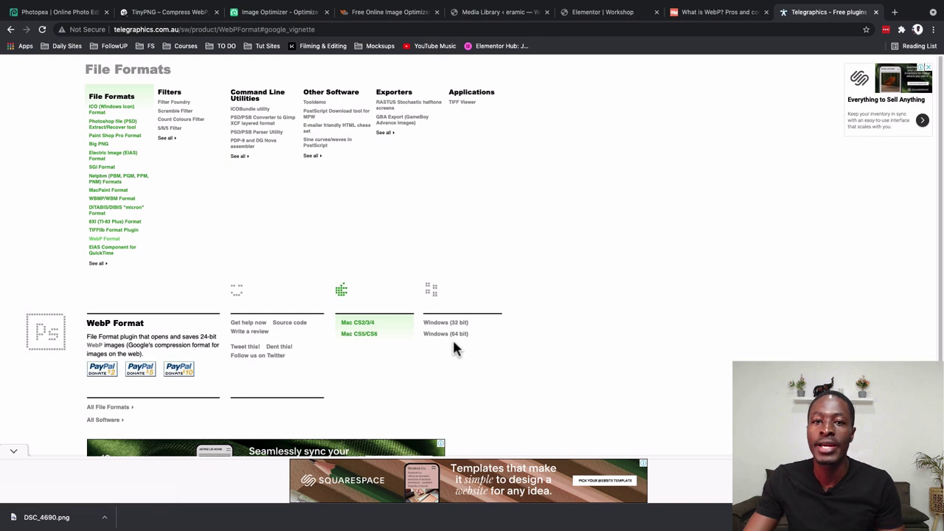
Download the WebP Format plug-in for Mac CS5/CS6 from telegraphics.com.au and inspect the contents of its disk image.
{"action": "left_click", "coordinate": [373, 334]}
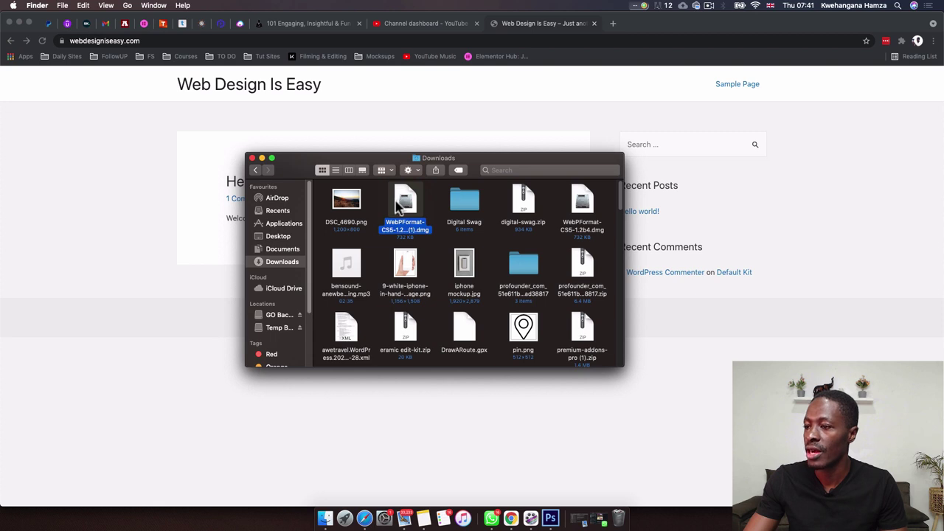
{"action": "double_click", "coordinate": [397, 207]}
{"action": "left_click_drag", "start_coordinate": [502, 251], "coordinate": [454, 199]}
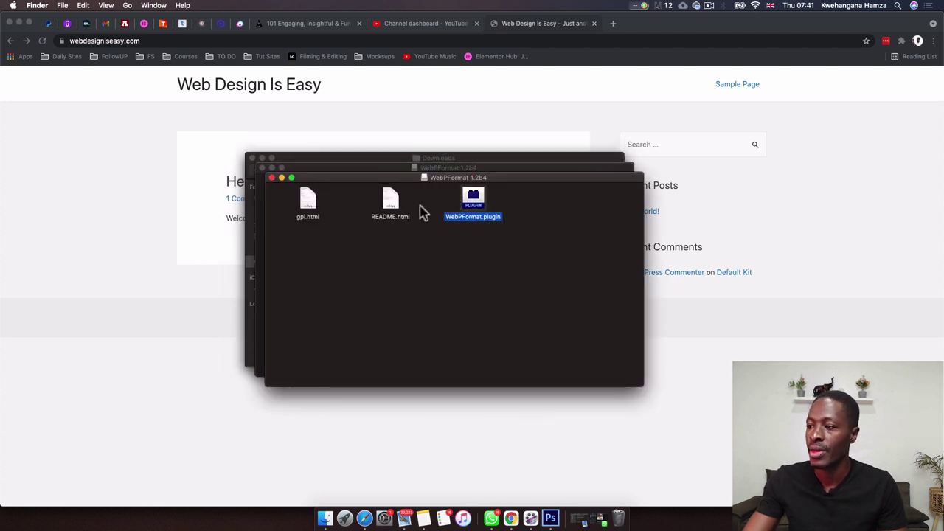
{"action": "left_click", "coordinate": [272, 178]}
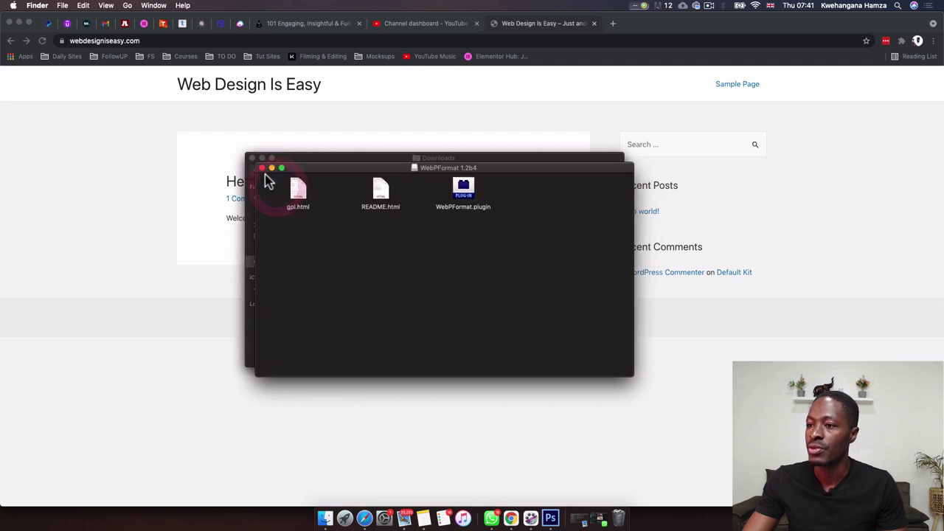
{"action": "left_click", "coordinate": [262, 169]}
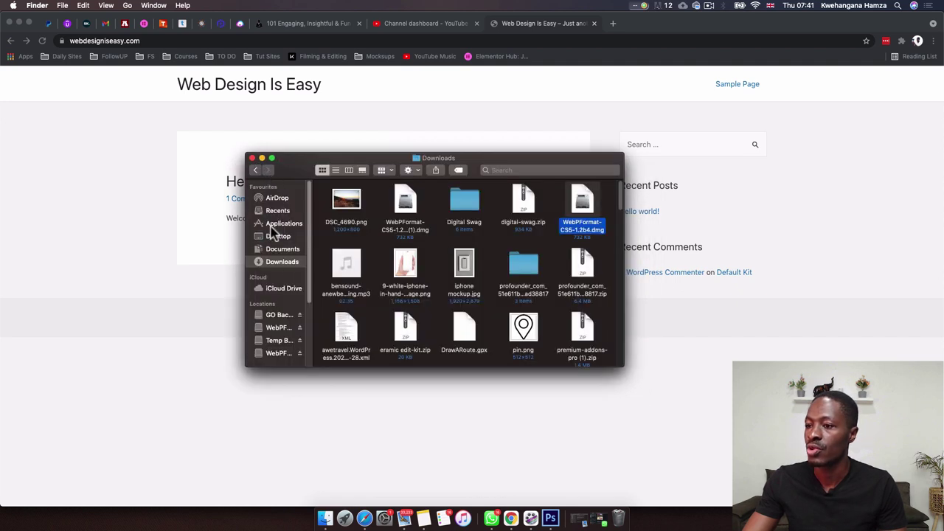
Locate WebPFormat.plugin in the Plug-ins folder of Adobe Photoshop CS6 under Applications.
{"action": "left_click", "coordinate": [274, 224]}
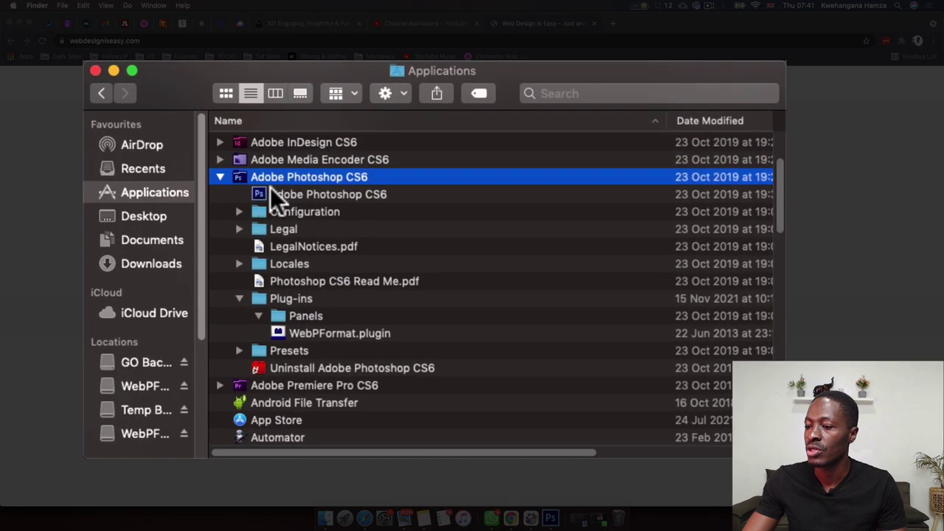
{"action": "left_click", "coordinate": [281, 301]}
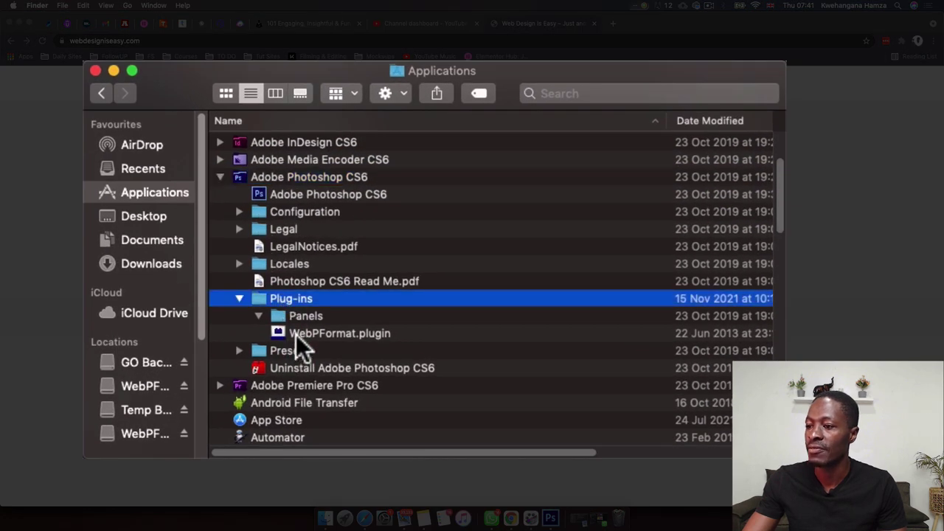
{"action": "left_click", "coordinate": [296, 333]}
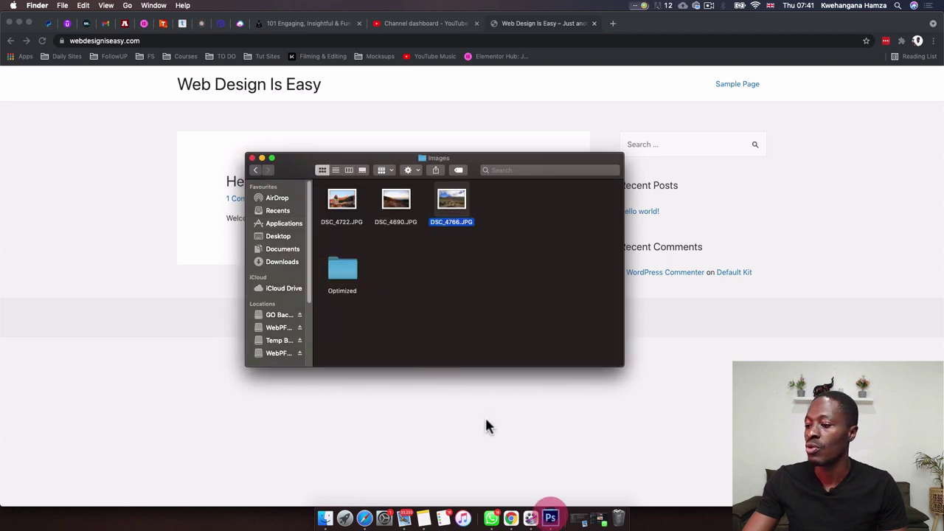
Switch to Photoshop and start saving DSC_4766 in WebP format into the Optimized folder.
{"action": "left_click", "coordinate": [550, 518]}
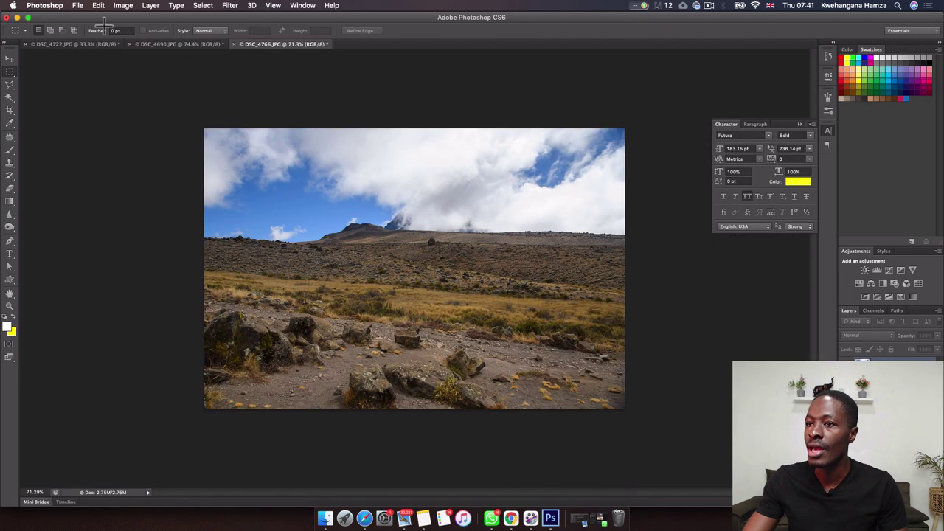
{"action": "left_click", "coordinate": [78, 6]}
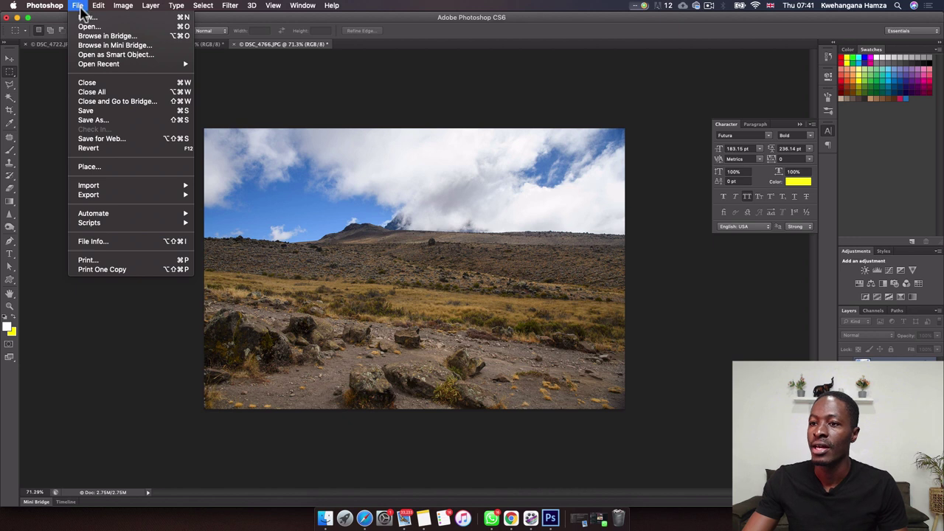
{"action": "left_click", "coordinate": [111, 120]}
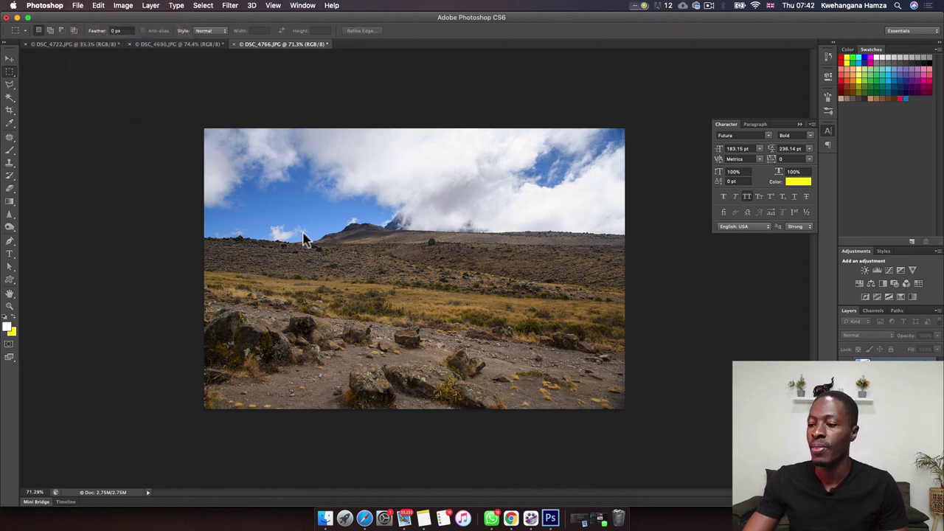
{"action": "left_click", "coordinate": [436, 260]}
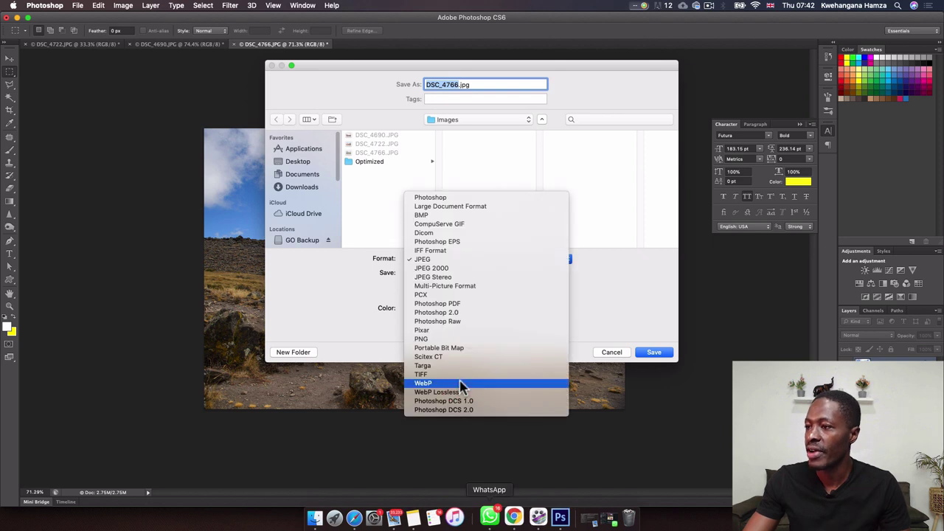
{"action": "left_click", "coordinate": [462, 384]}
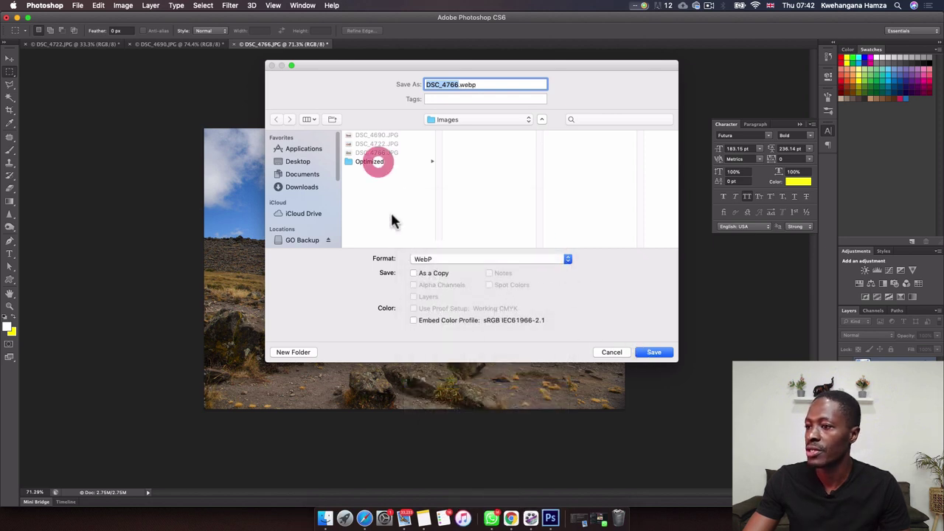
{"action": "left_click", "coordinate": [380, 162]}
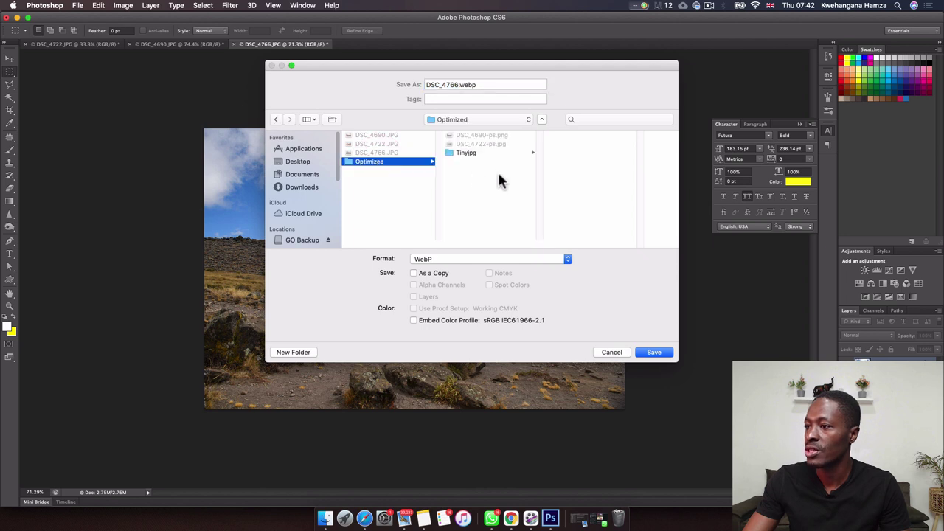
{"action": "left_click", "coordinate": [648, 354]}
{"action": "left_click", "coordinate": [649, 355]}
Set the WebP encoding quality to 75% and complete the save.
{"action": "left_click_drag", "start_coordinate": [301, 259], "coordinate": [350, 226]}
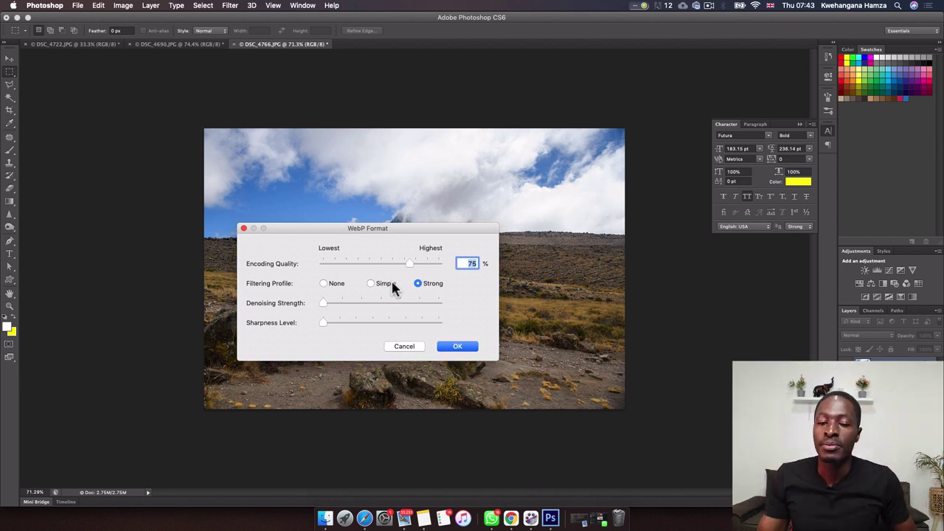
{"action": "left_click_drag", "start_coordinate": [410, 263], "coordinate": [321, 264]}
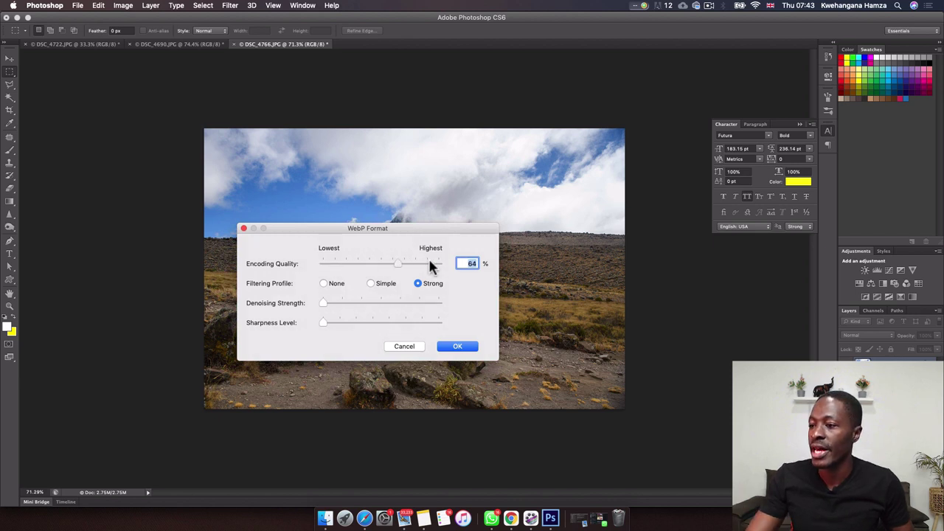
{"action": "mouse_move", "coordinate": [429, 264]}
{"action": "left_mouse_down"}
{"action": "mouse_move", "coordinate": [358, 263]}
{"action": "mouse_move", "coordinate": [411, 263]}
{"action": "left_mouse_up"}
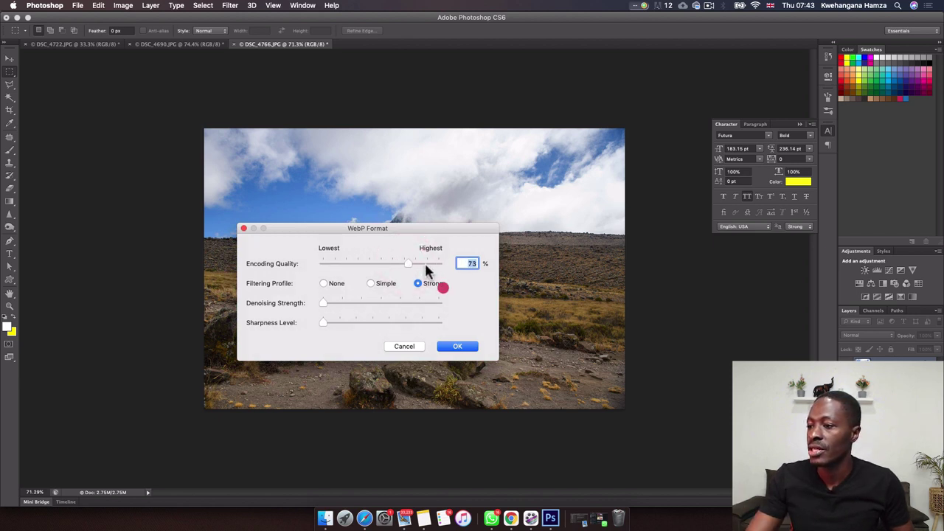
{"action": "left_click", "coordinate": [466, 263]}
{"action": "key", "text": "BackSpace"}
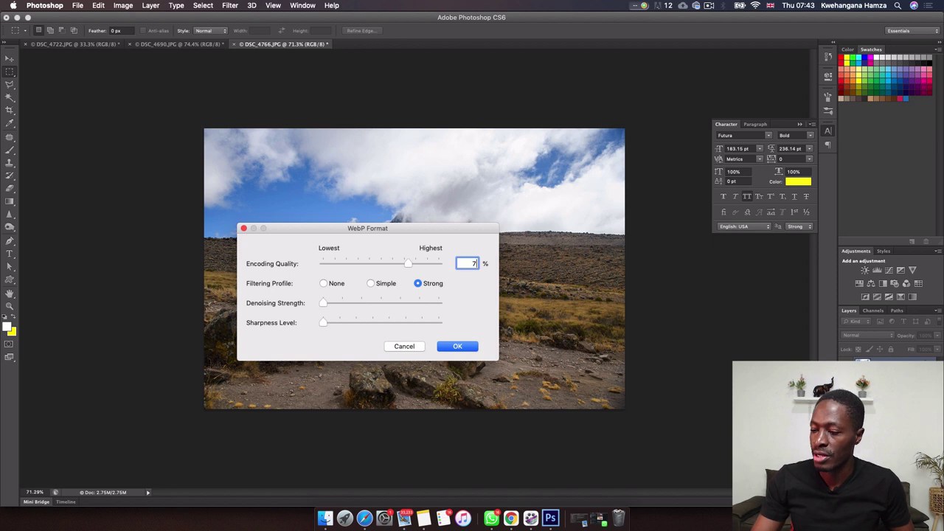
{"action": "type", "text": "75"}
{"action": "left_click", "coordinate": [467, 348]}
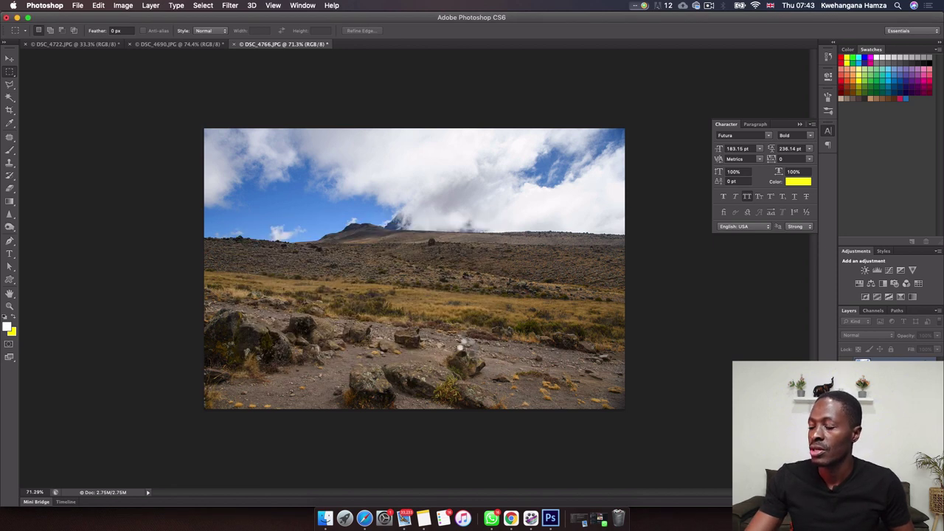
Switch to Finder and check the file size of DSC_4766.webp in the Optimized folder.
{"action": "left_click", "coordinate": [324, 520]}
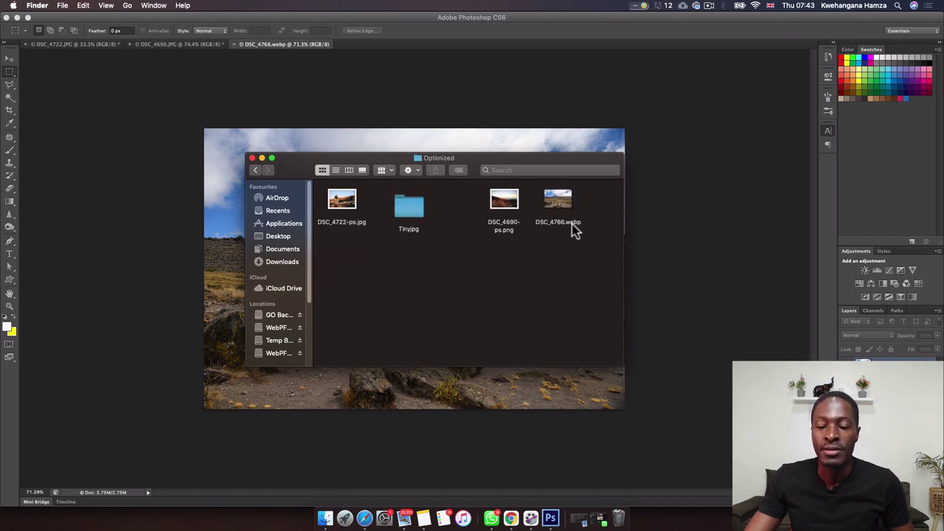
{"action": "left_click_drag", "start_coordinate": [568, 302], "coordinate": [515, 226]}
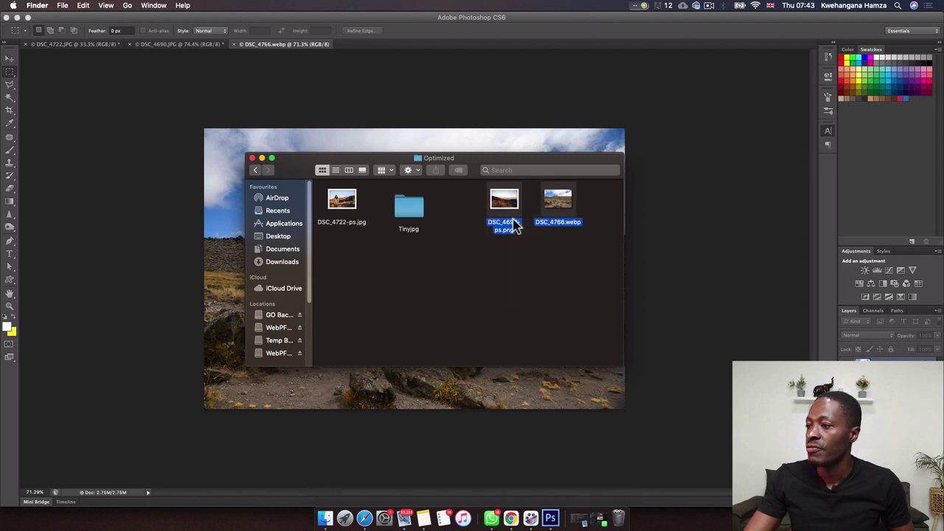
{"action": "key", "text": "Home"}
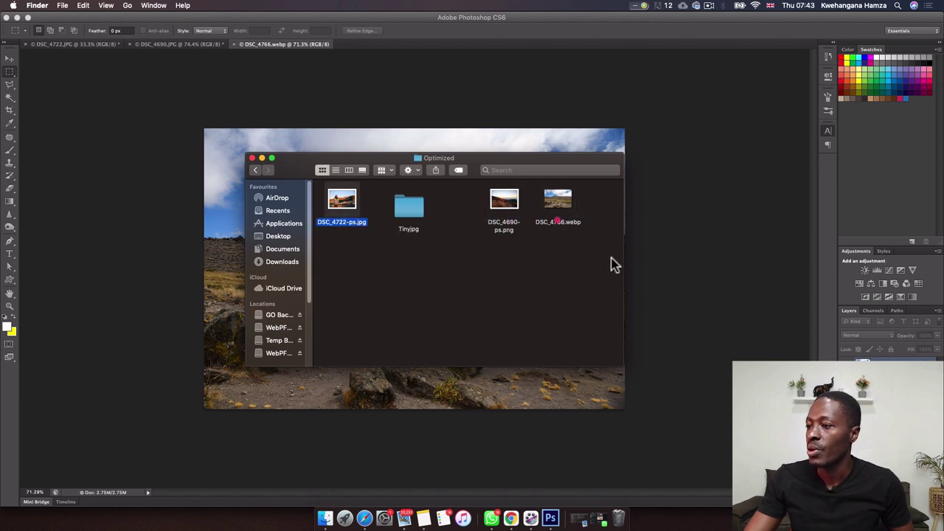
{"action": "left_click", "coordinate": [558, 223]}
{"action": "right_click", "coordinate": [558, 223]}
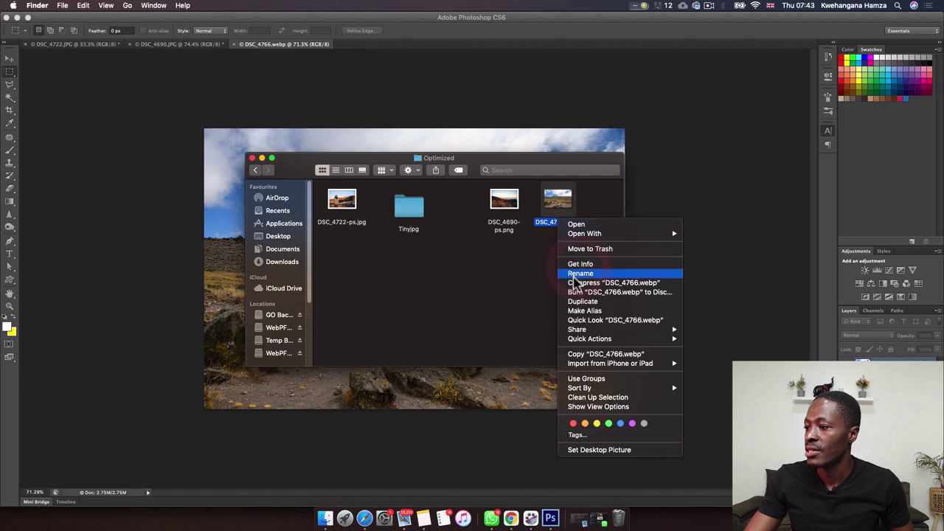
{"action": "left_click", "coordinate": [561, 265]}
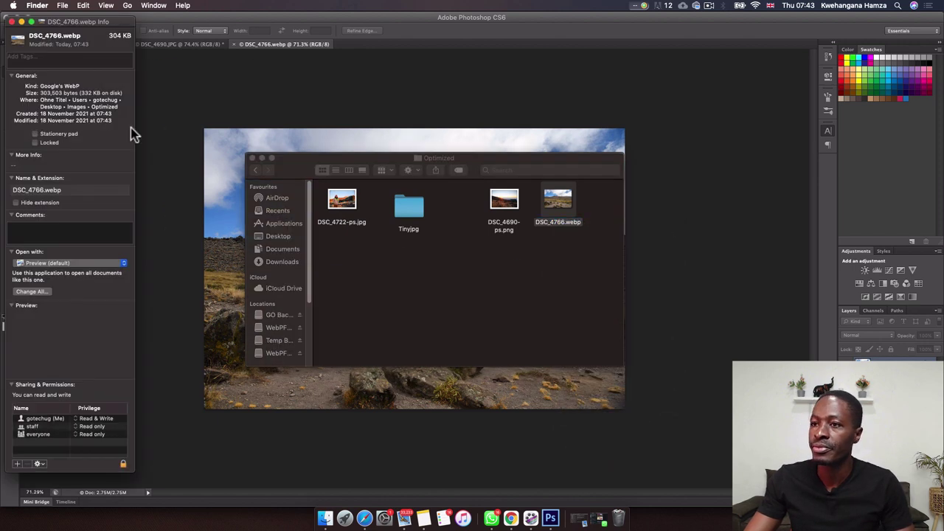
{"action": "left_click", "coordinate": [11, 22]}
Go back to the Images folder and check the file size of the original DSC_4766.JPG.
{"action": "key", "text": "super+bracketleft"}
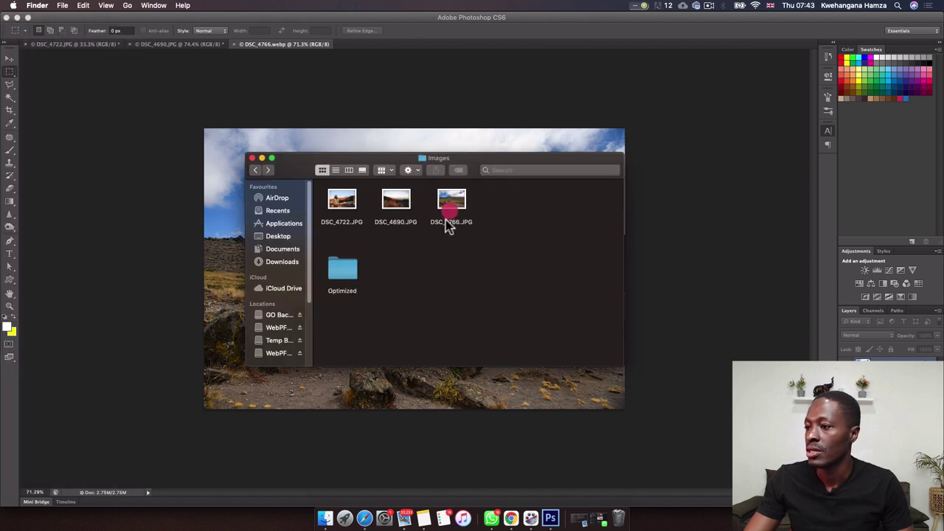
{"action": "right_click", "coordinate": [449, 212]}
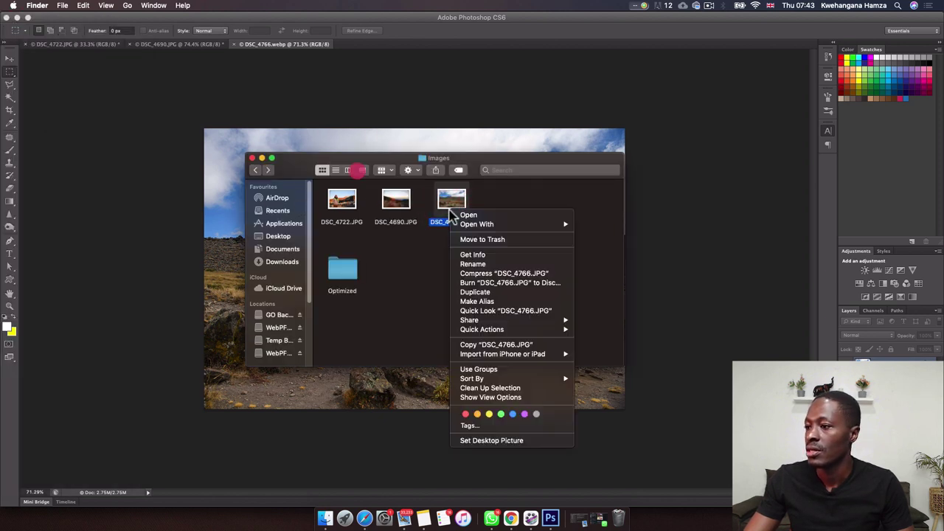
{"action": "left_click", "coordinate": [467, 256]}
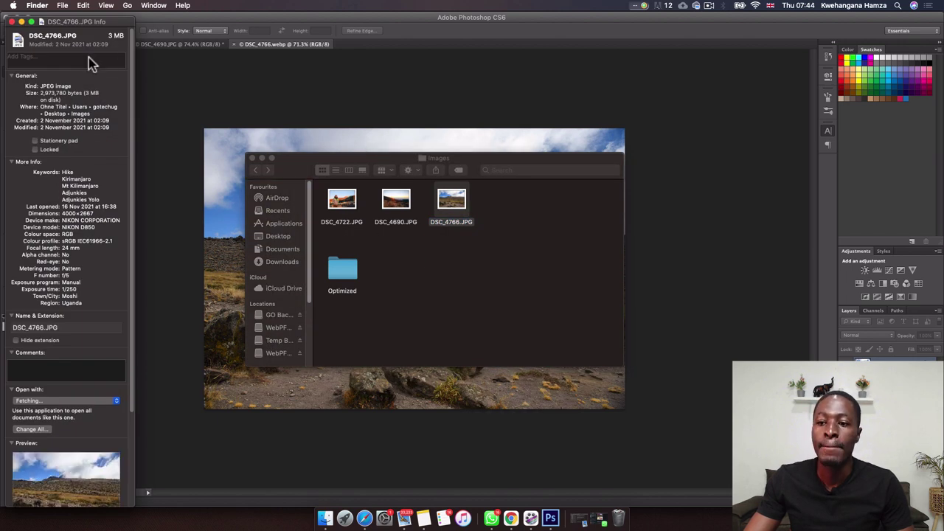
{"action": "left_click", "coordinate": [13, 22]}
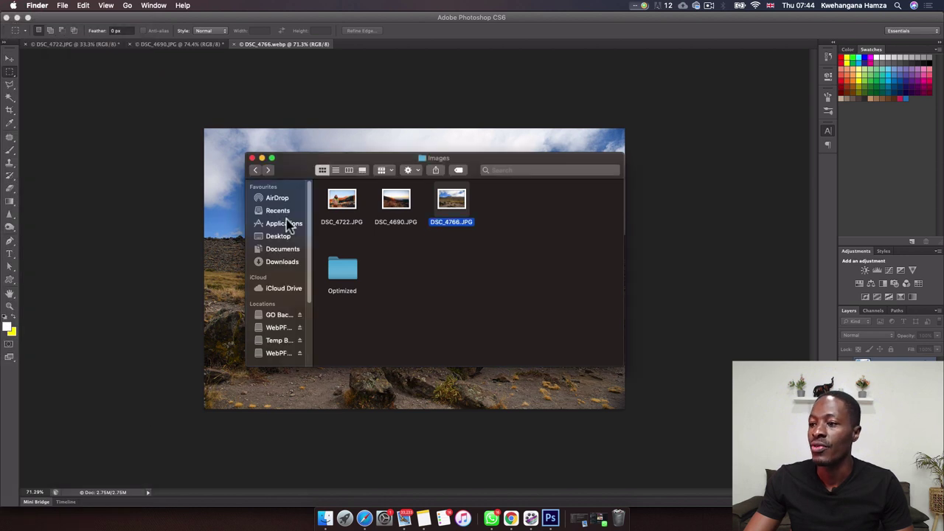
Check the file sizes of DSC_4690-ps.png and DSC_4722-ps.jpg in the Optimized folder.
{"action": "double_click", "coordinate": [346, 269]}
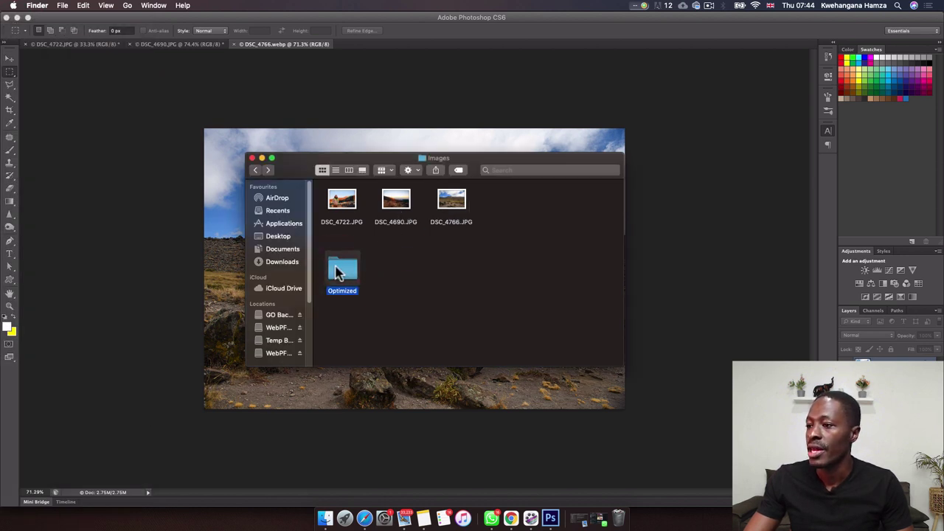
{"action": "key", "text": "super+i"}
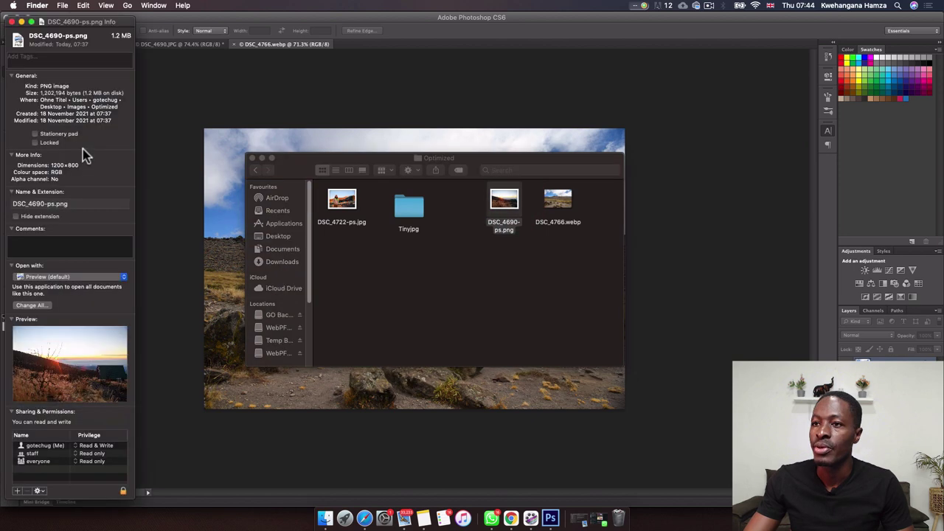
{"action": "left_click", "coordinate": [12, 22]}
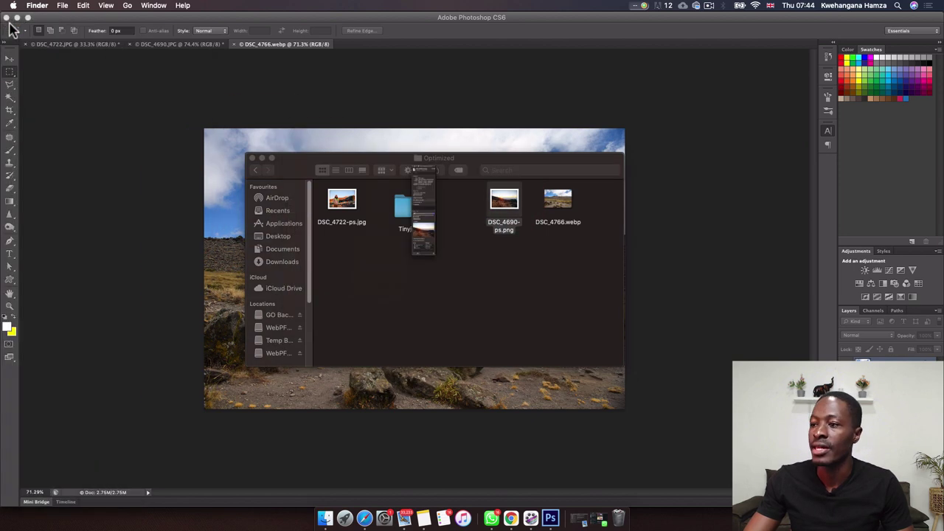
{"action": "left_click", "coordinate": [335, 200]}
{"action": "right_click", "coordinate": [330, 203]}
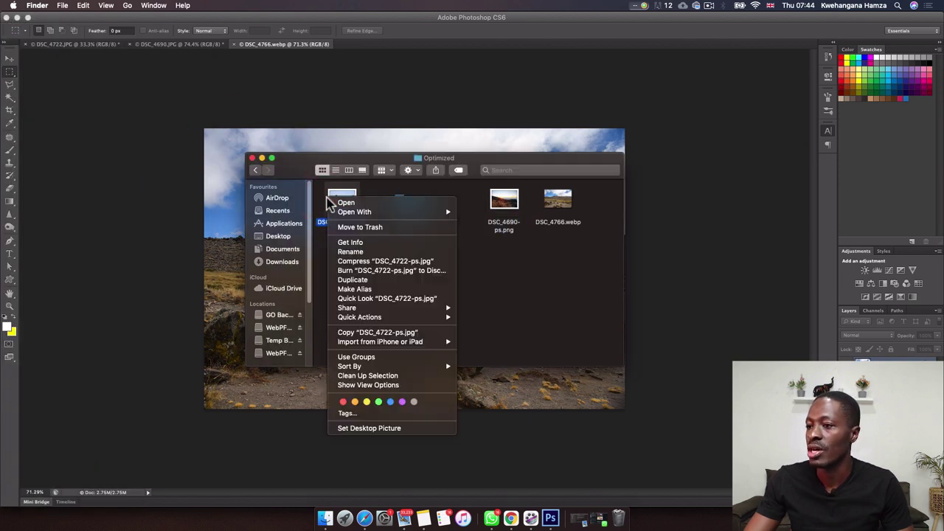
{"action": "left_click", "coordinate": [344, 249]}
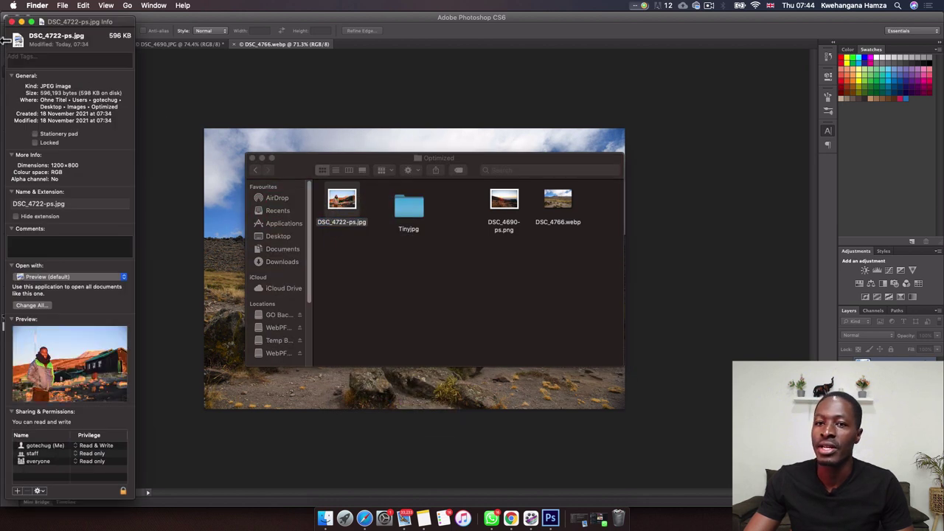
{"action": "left_click", "coordinate": [11, 21]}
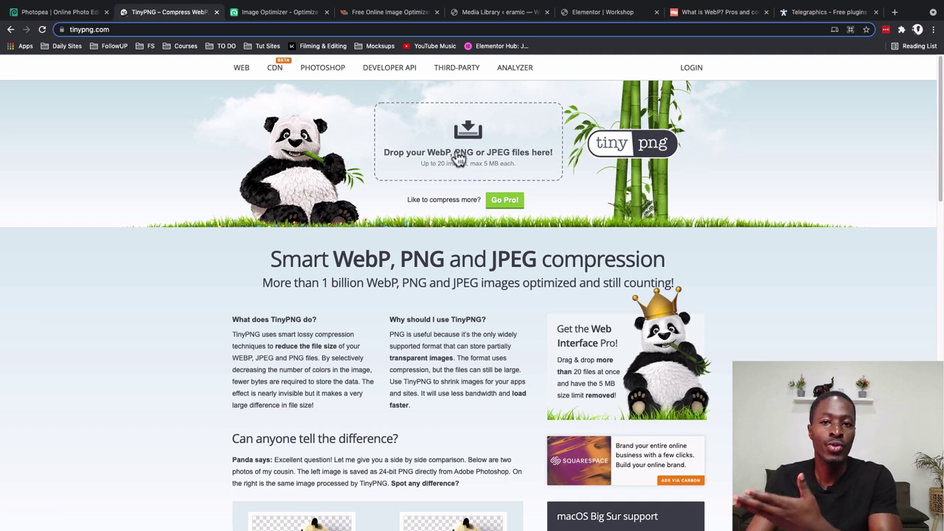
Compare the online image compressors TinyPNG, ImageOptimizer.cc and imgboost.com by their supported formats and compression options.
{"action": "left_click", "coordinate": [253, 12]}
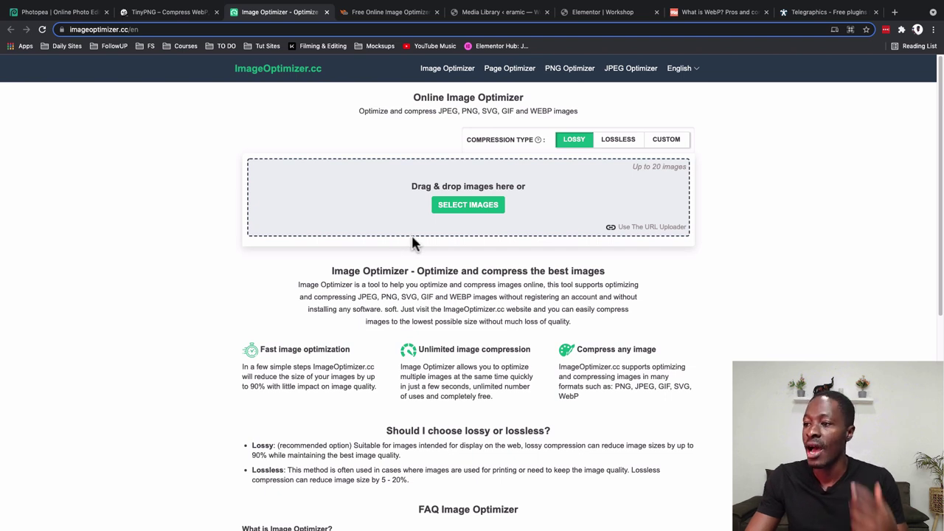
{"action": "left_click", "coordinate": [371, 15]}
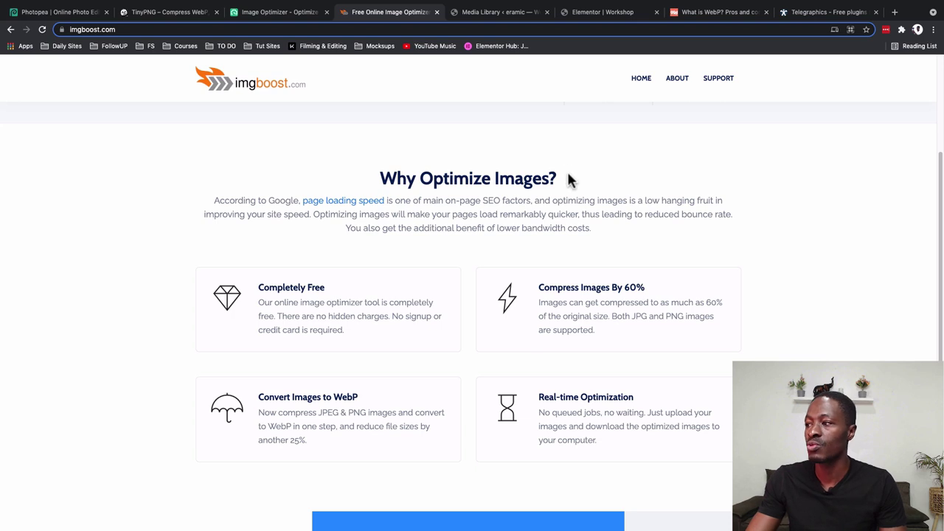
{"action": "scroll", "coordinate": [568, 177], "scroll_direction": "up", "scroll_amount": 3}
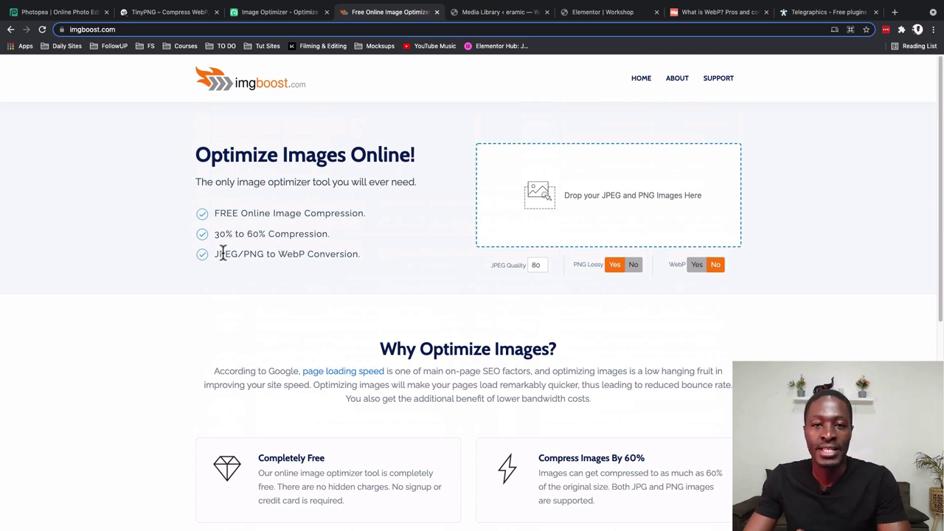
{"action": "key", "text": "super+2"}
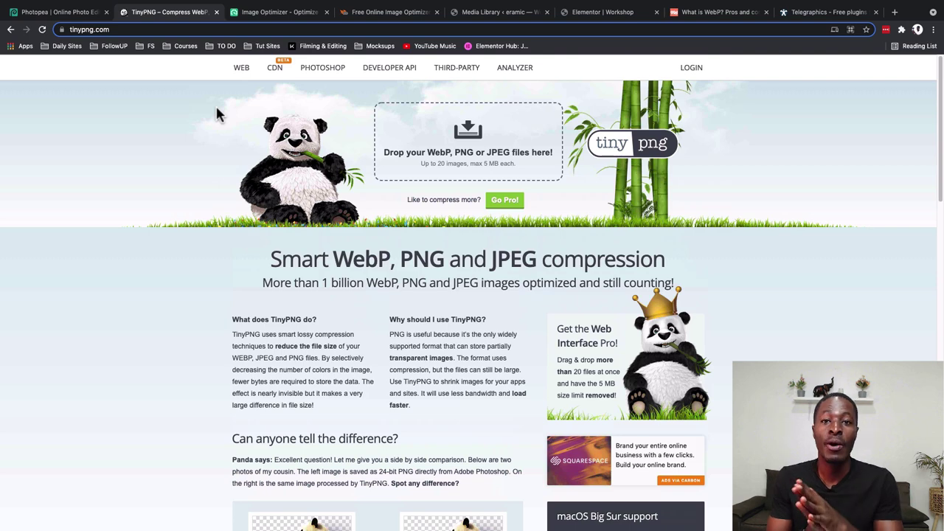
{"action": "key", "text": "super+3"}
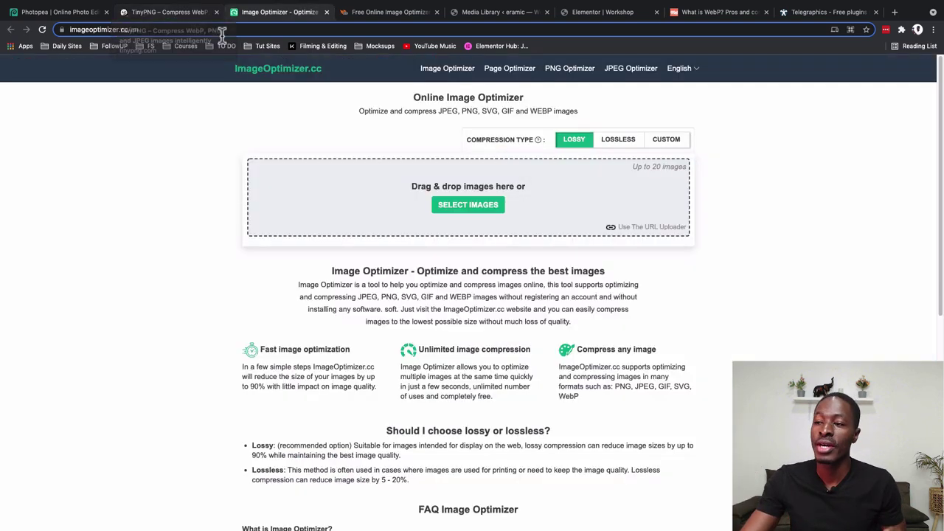
{"action": "left_click", "coordinate": [161, 18]}
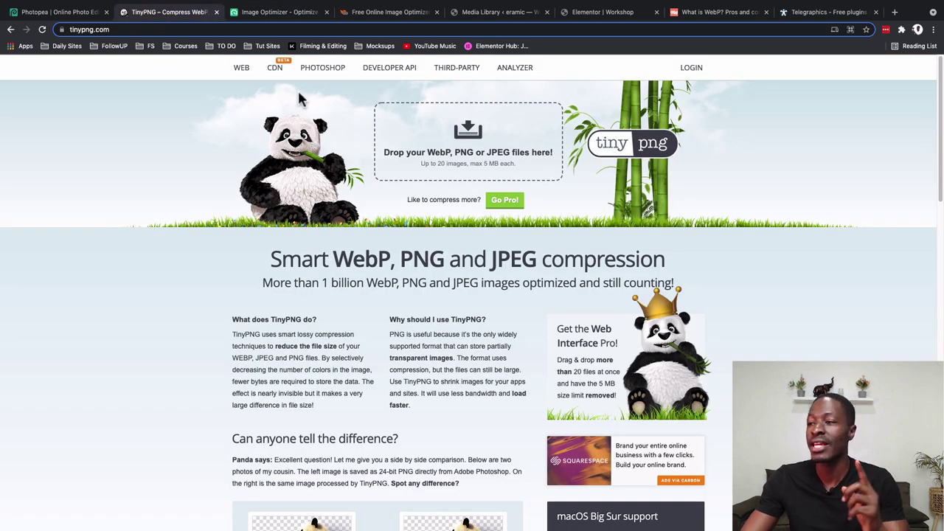
{"action": "left_click", "coordinate": [362, 18]}
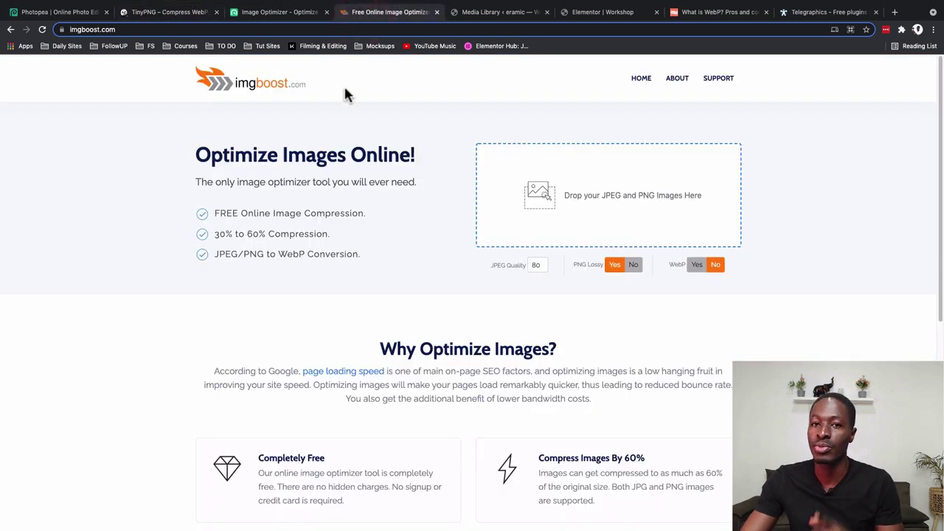
{"action": "left_click", "coordinate": [199, 18]}
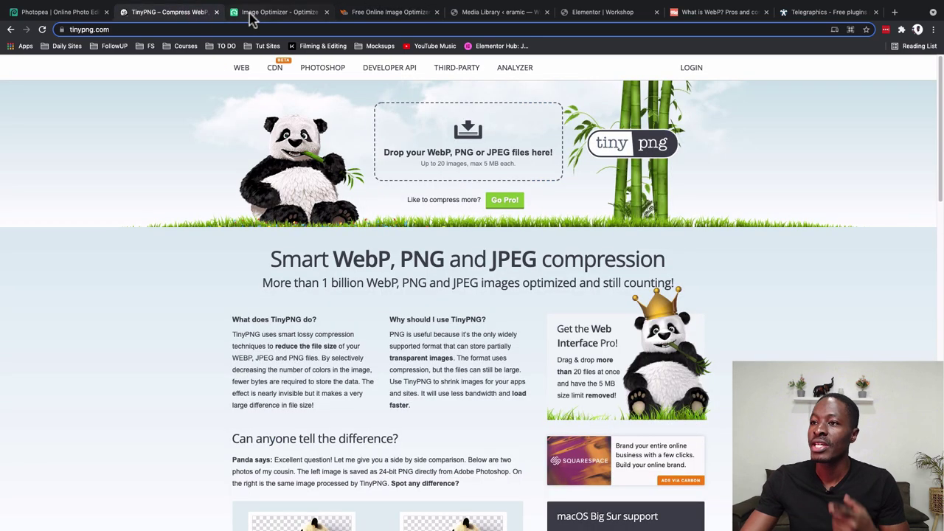
{"action": "left_click", "coordinate": [249, 14]}
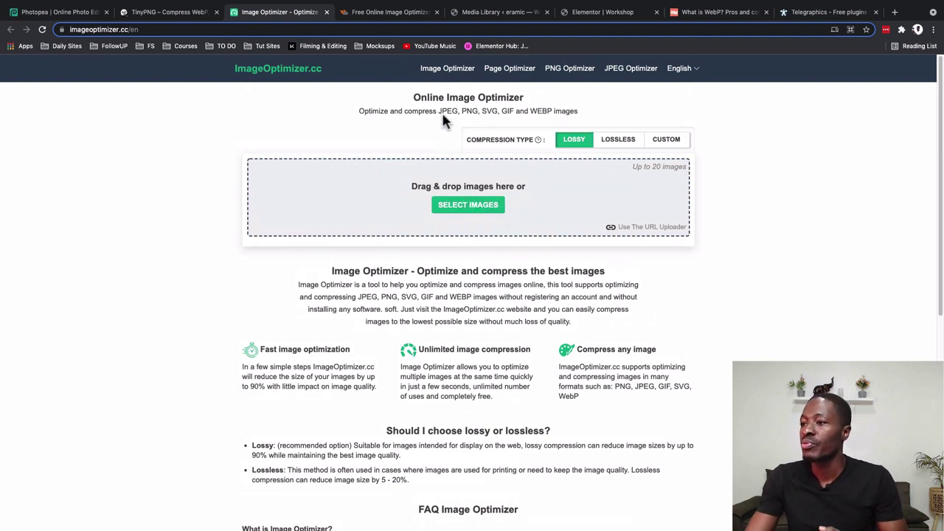
Upload DSC_4690-ps.png, DSC_4722-ps.jpg and DSC_4766.webp from the Optimized folder to ImageOptimizer.cc for lossy compression.
{"action": "left_click_drag", "start_coordinate": [439, 110], "coordinate": [359, 111]}
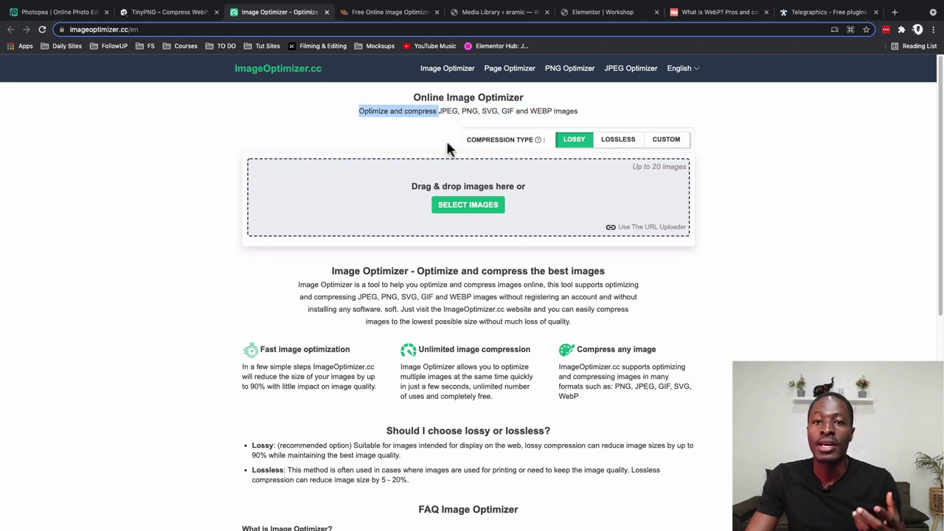
{"action": "left_click", "coordinate": [447, 203]}
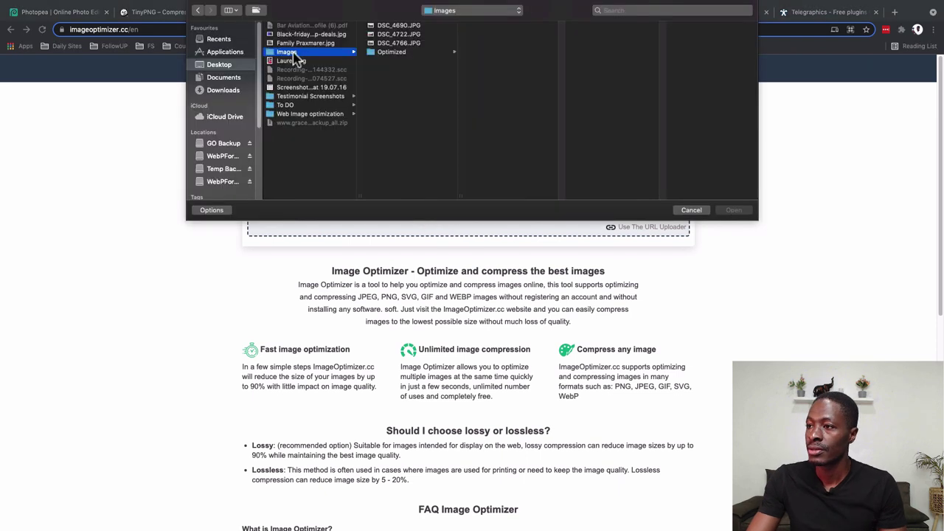
{"action": "left_click", "coordinate": [376, 53]}
{"action": "key", "text": "super+a"}
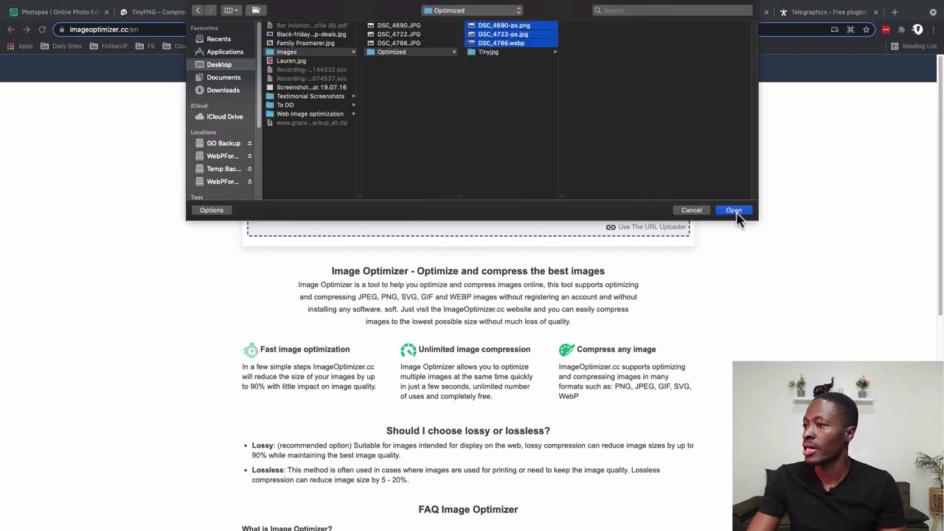
{"action": "left_click", "coordinate": [736, 211]}
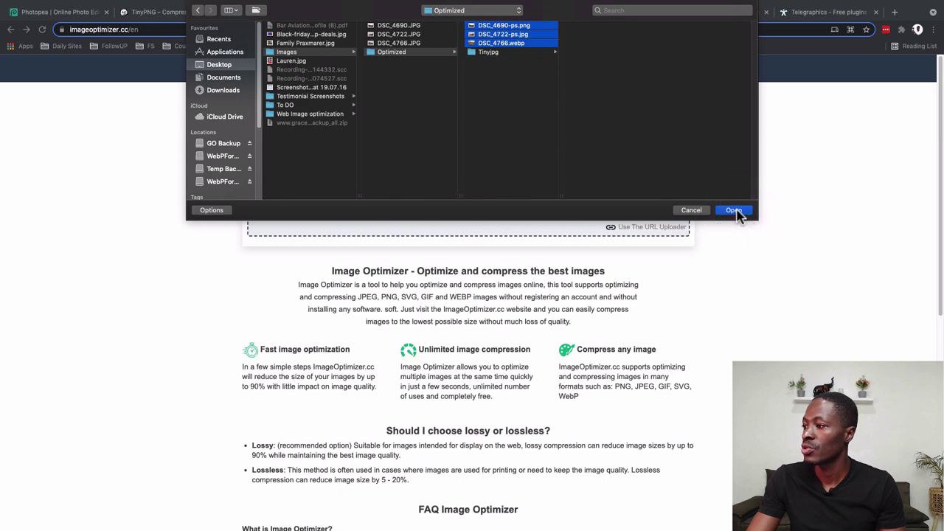
{"action": "left_click", "coordinate": [736, 211]}
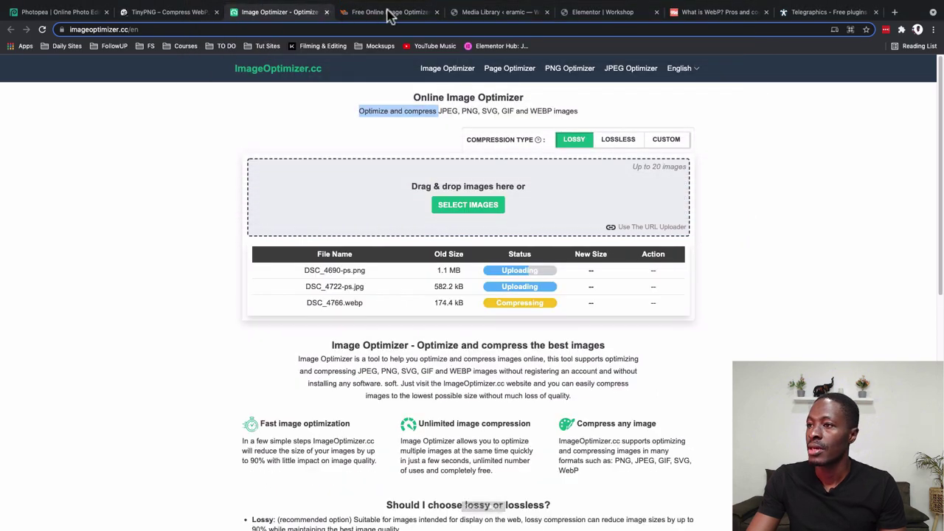
Try to compress the three images from the Optimized folder on imgboost.com with PNG Lossy and WebP conversion set to Yes.
{"action": "left_click", "coordinate": [390, 13]}
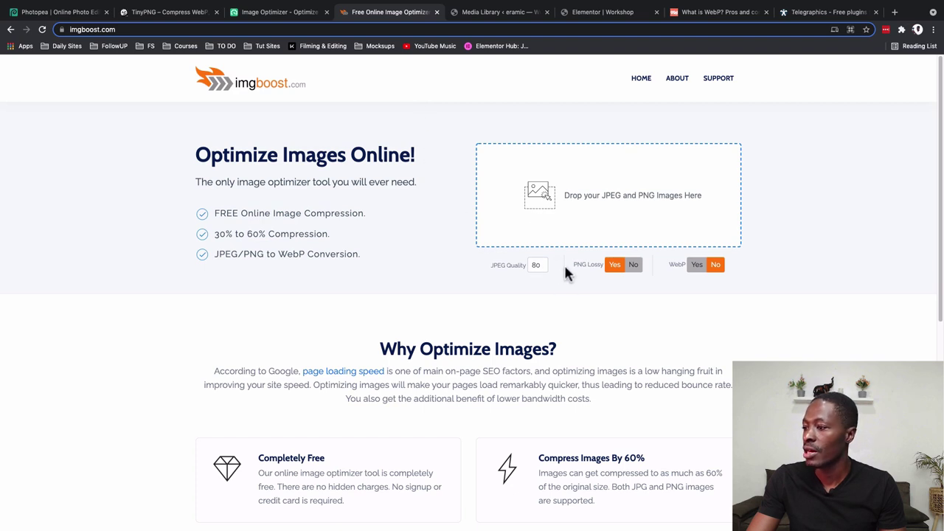
{"action": "left_click", "coordinate": [616, 267]}
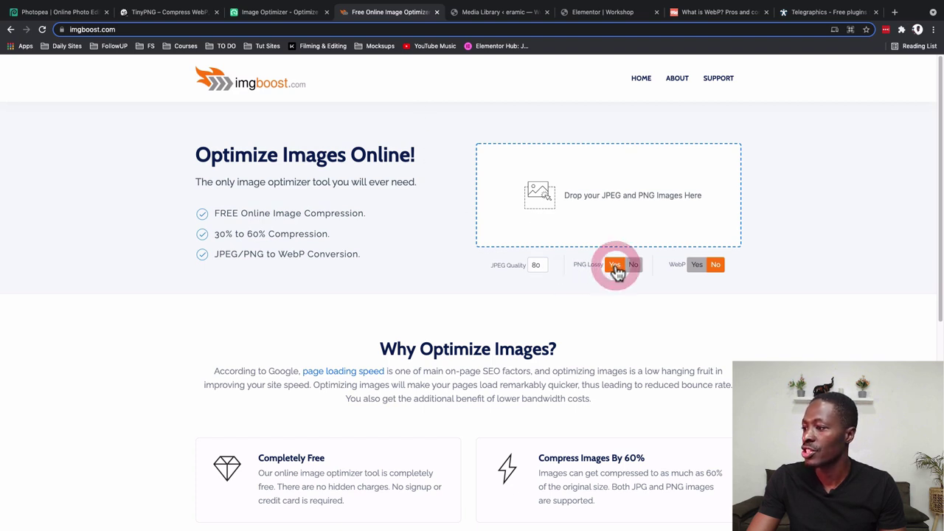
{"action": "left_click", "coordinate": [698, 267]}
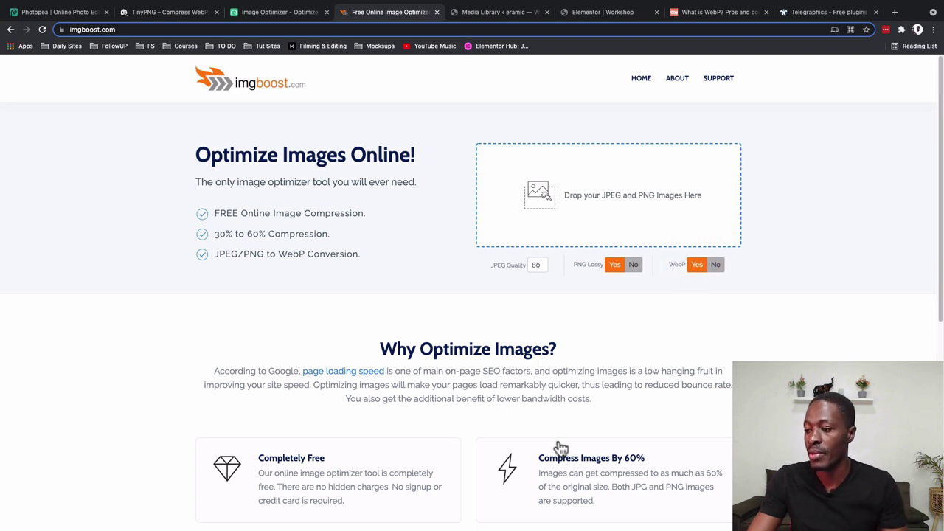
{"action": "left_click", "coordinate": [603, 197]}
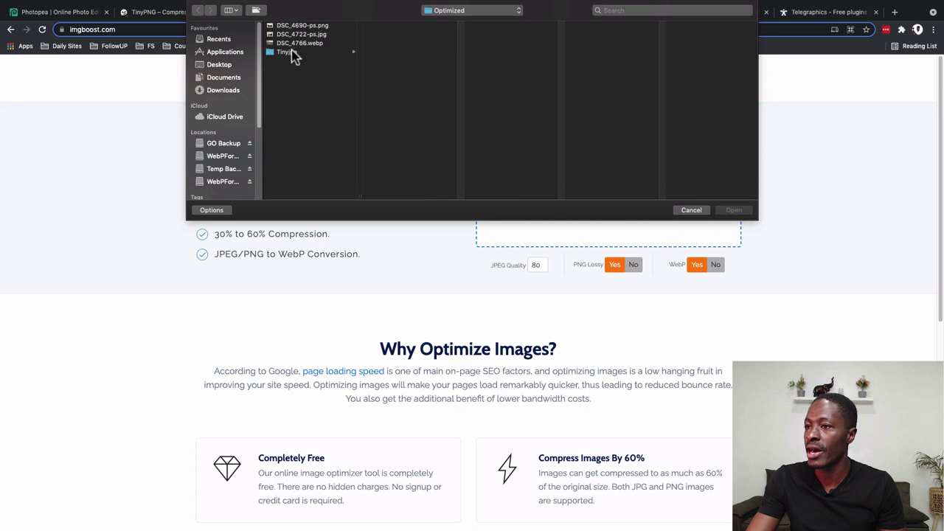
{"action": "key", "text": "super+a"}
{"action": "left_click", "coordinate": [731, 210]}
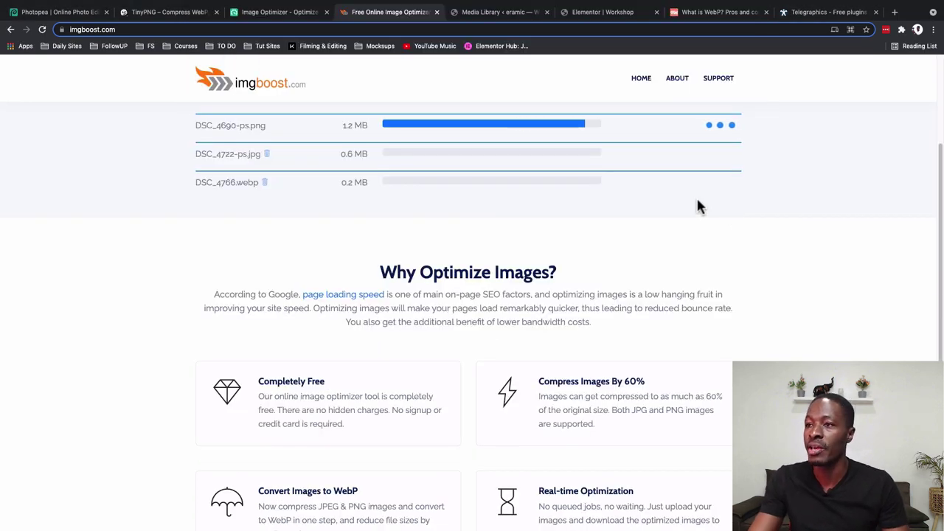
Go back to ImageOptimizer.cc, check the status of DSC_4766.webp, and download all the compressed images.
{"action": "left_click", "coordinate": [287, 12]}
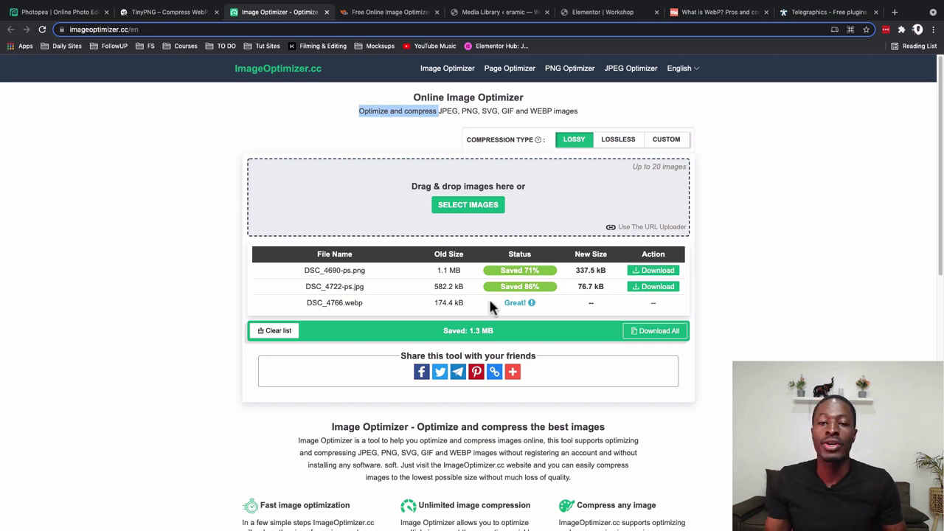
{"action": "mouse_move", "coordinate": [532, 310]}
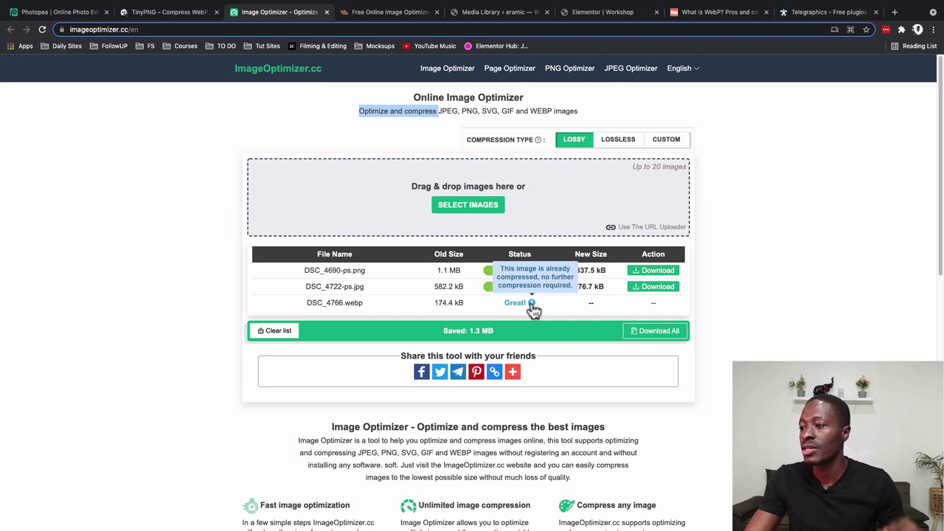
{"action": "left_click", "coordinate": [657, 334]}
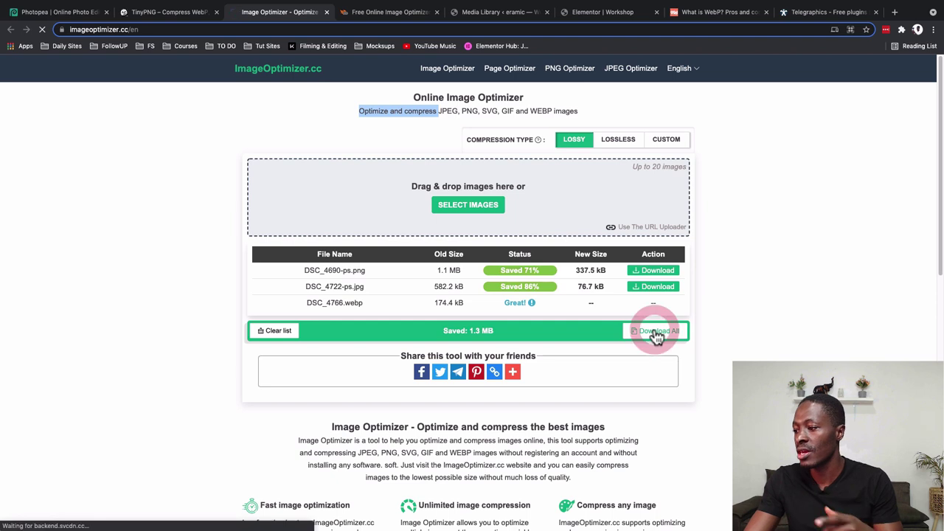
Review the compression results on imgboost.com and return to its start page.
{"action": "left_click", "coordinate": [390, 12]}
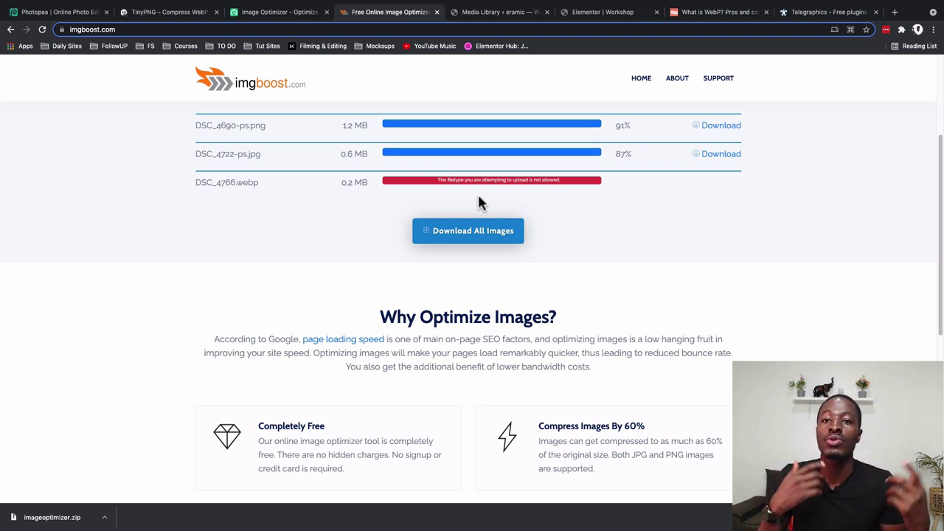
{"action": "scroll", "coordinate": [311, 87], "scroll_direction": "up", "scroll_amount": 3}
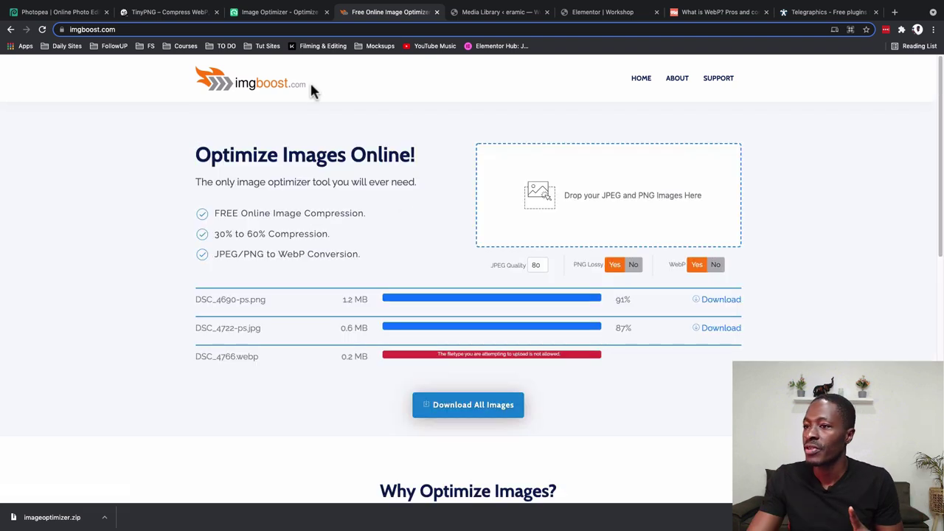
{"action": "left_click", "coordinate": [273, 87]}
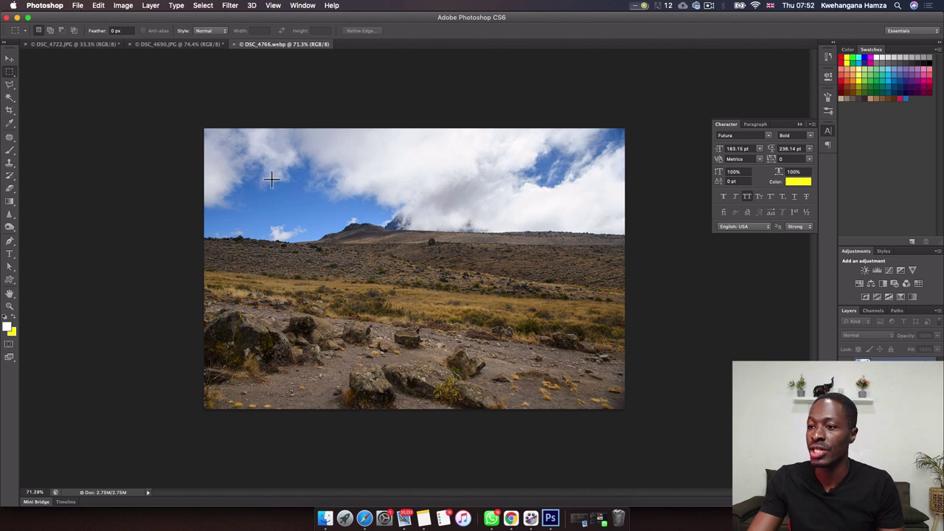
In Photoshop, save the DSC_4766 photo for web as a JPEG at quality 100, named DSC_4766x.jpg, in the Optimized folder.
{"action": "left_click", "coordinate": [81, 9]}
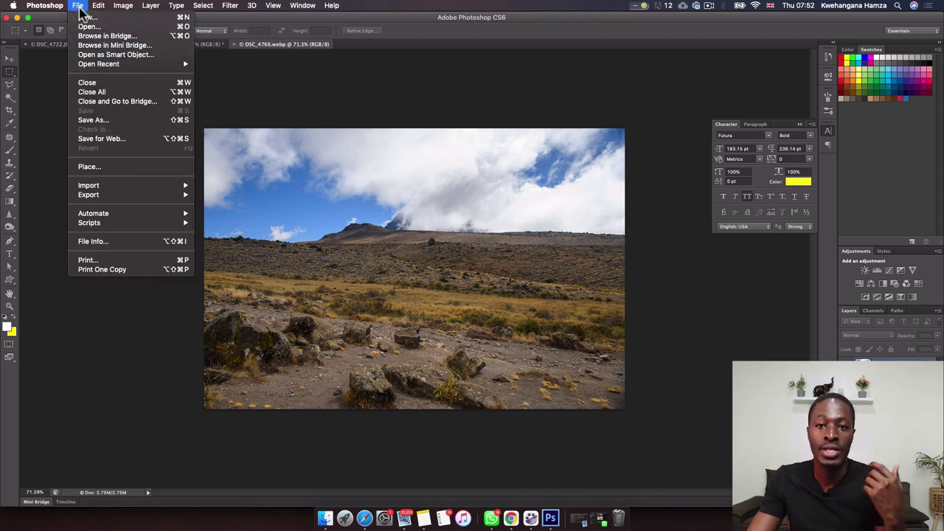
{"action": "left_click", "coordinate": [107, 139]}
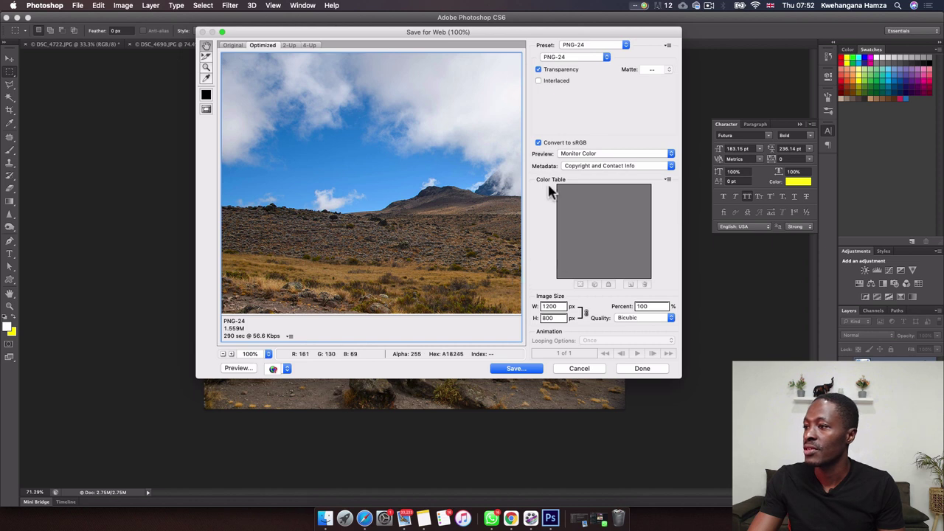
{"action": "left_click", "coordinate": [583, 57]}
{"action": "left_click", "coordinate": [587, 31]}
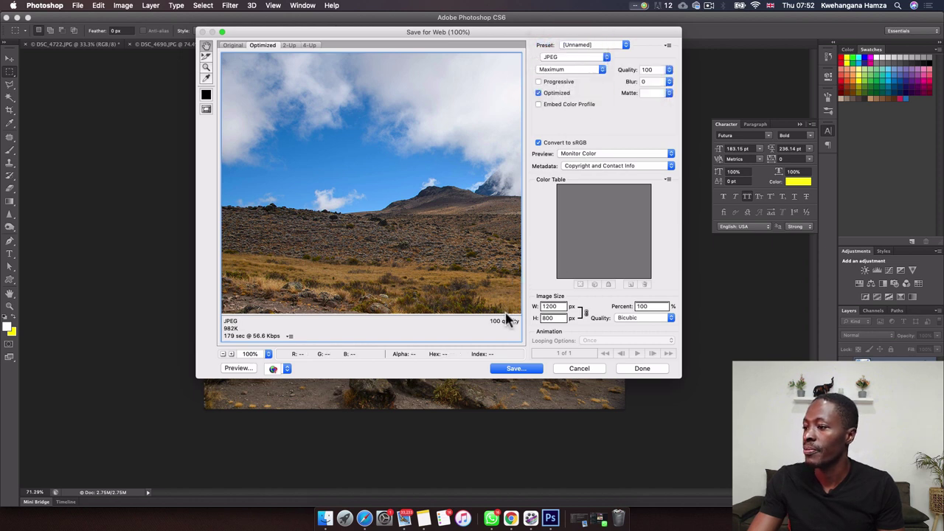
{"action": "left_click", "coordinate": [516, 368]}
{"action": "left_click", "coordinate": [421, 85]}
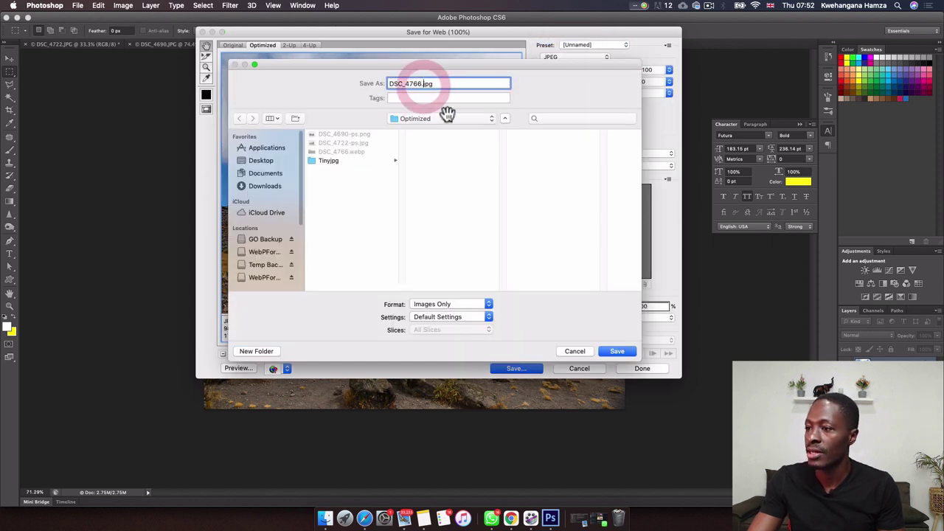
{"action": "type", "text": "x"}
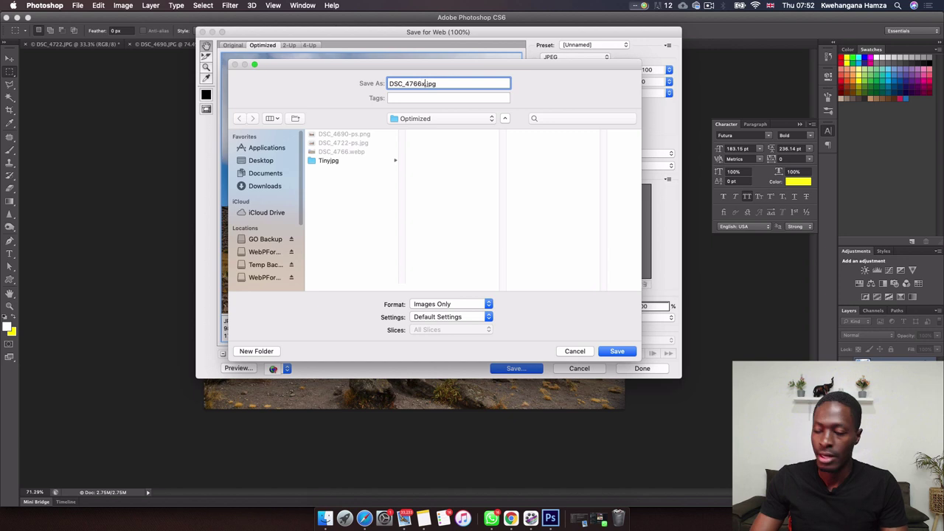
{"action": "left_click", "coordinate": [616, 353]}
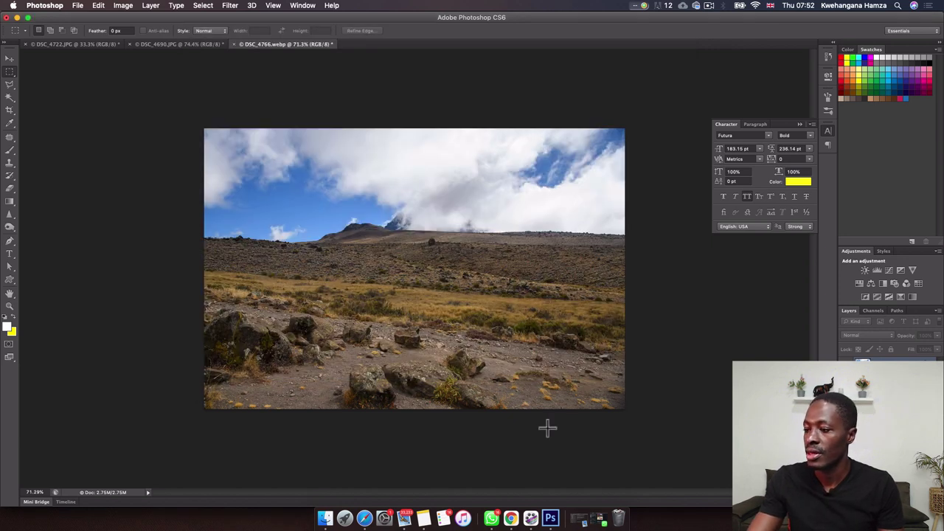
On imgboost.com, compress DSC_4690-ps.png, DSC_4722-ps.jpg and DSC_4766x.jpg with PNG Lossy and WebP set to Yes, and download all images.
{"action": "left_click", "coordinate": [512, 518]}
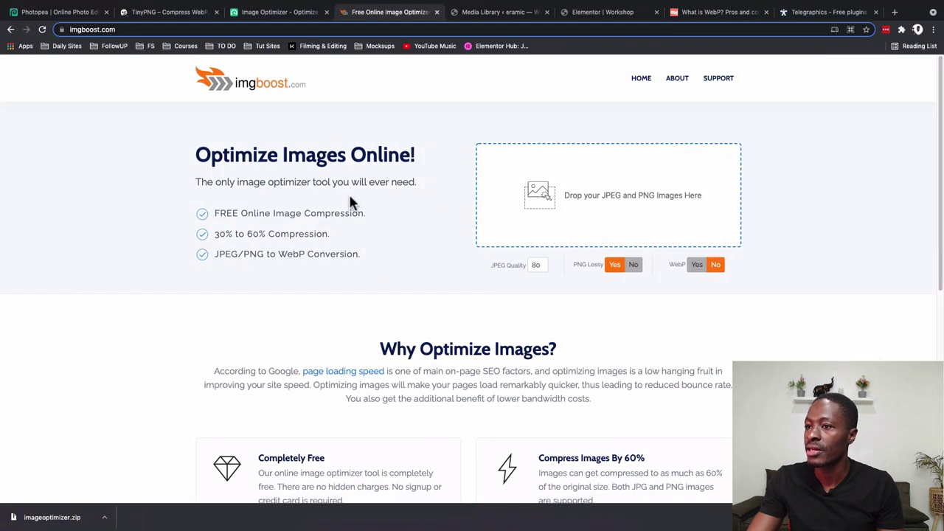
{"action": "left_click", "coordinate": [614, 267]}
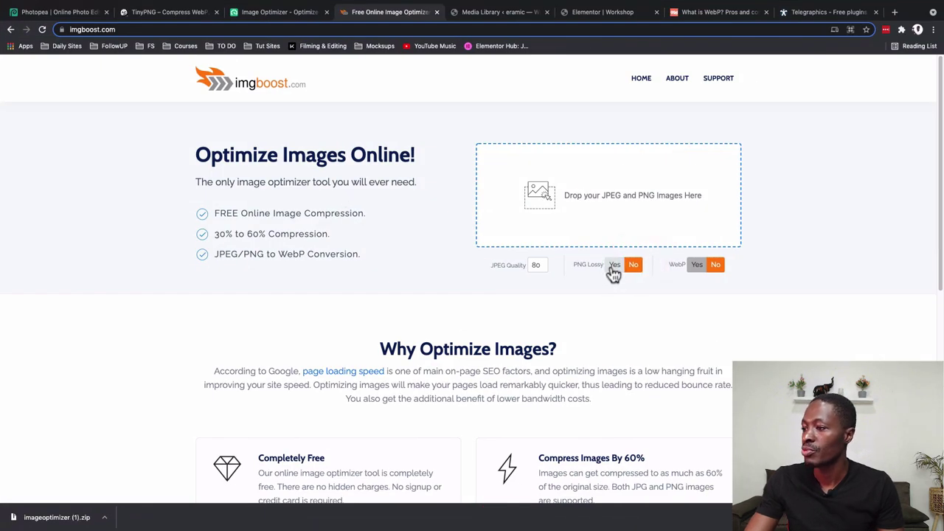
{"action": "left_click", "coordinate": [614, 267]}
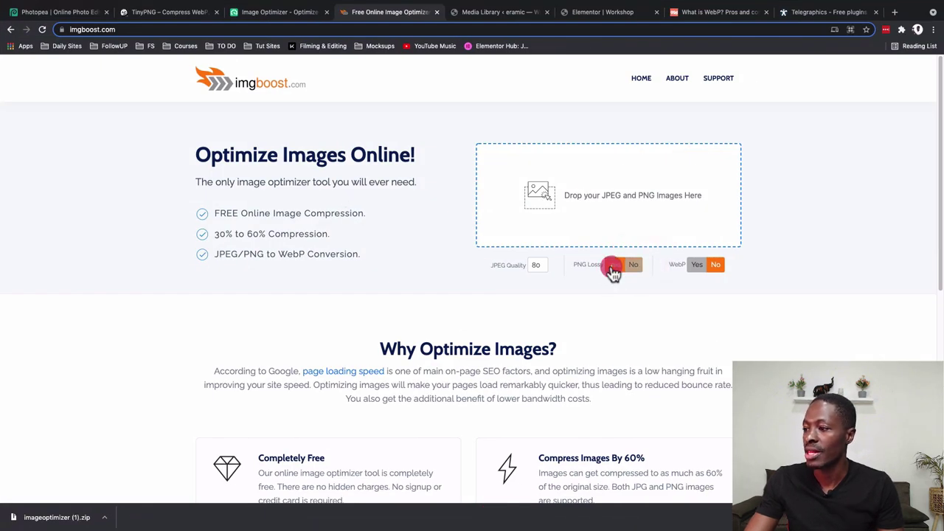
{"action": "left_click", "coordinate": [698, 269]}
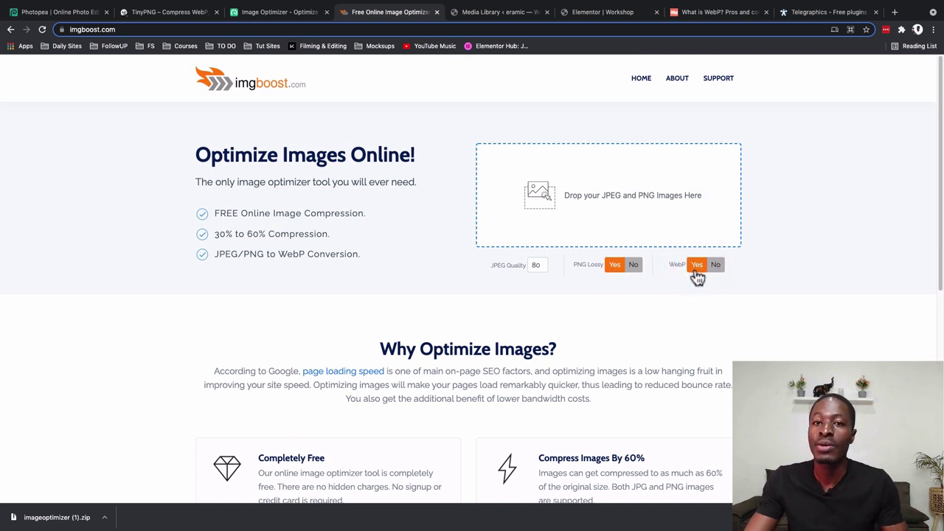
{"action": "left_click", "coordinate": [563, 226]}
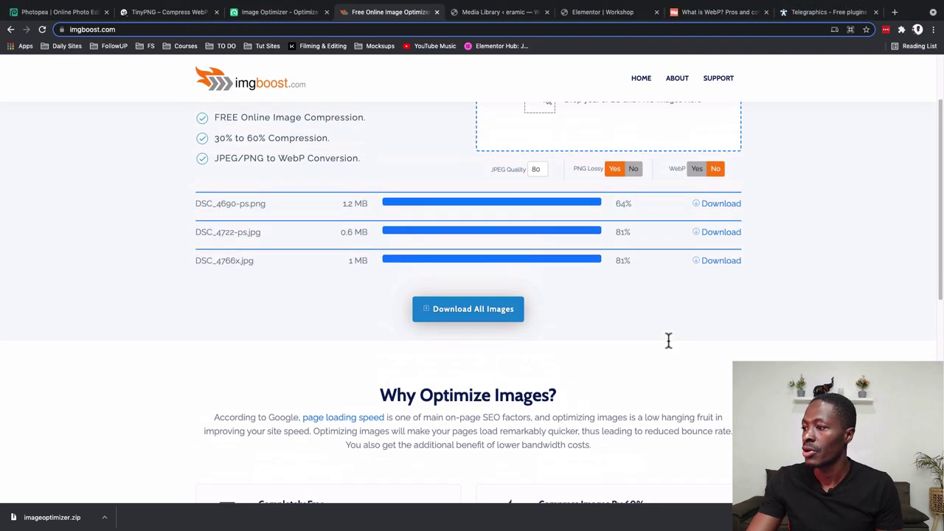
{"action": "scroll", "coordinate": [668, 342], "scroll_direction": "up", "scroll_amount": 3}
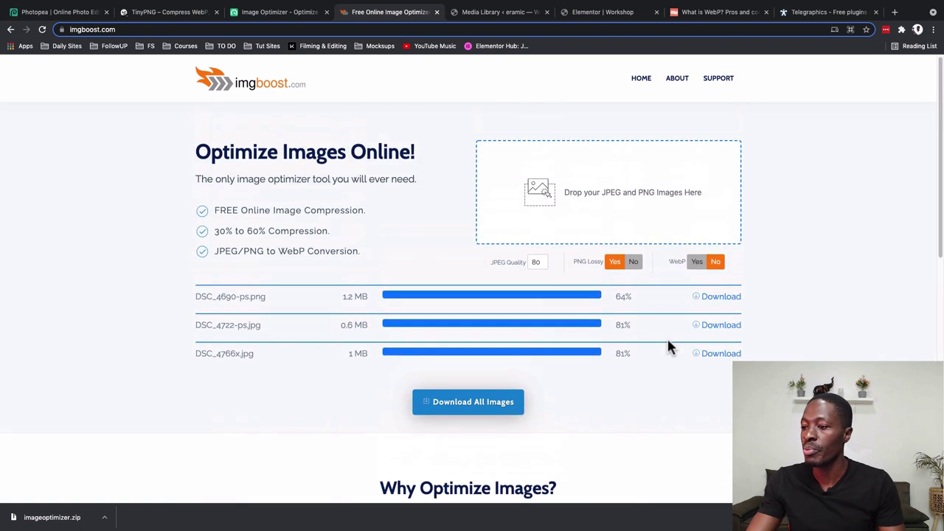
{"action": "left_click", "coordinate": [450, 408]}
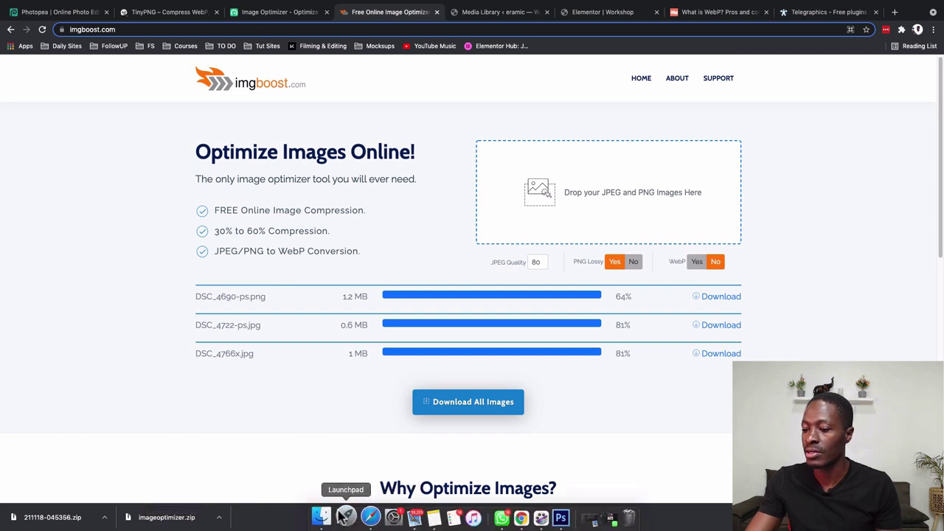
Switch to Finder and inspect the images in the downloaded imageoptimizer (1) folder.
{"action": "left_click", "coordinate": [327, 519]}
{"action": "left_click", "coordinate": [346, 202]}
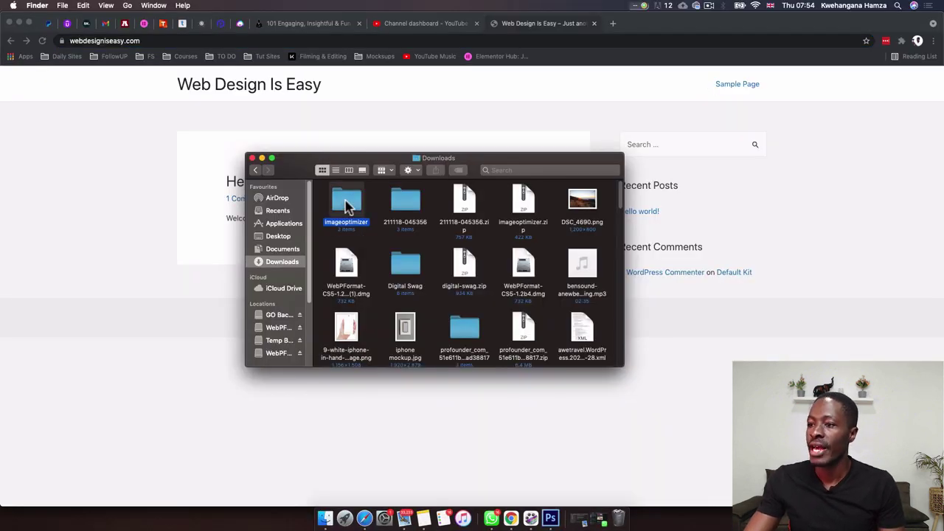
{"action": "left_click", "coordinate": [407, 203]}
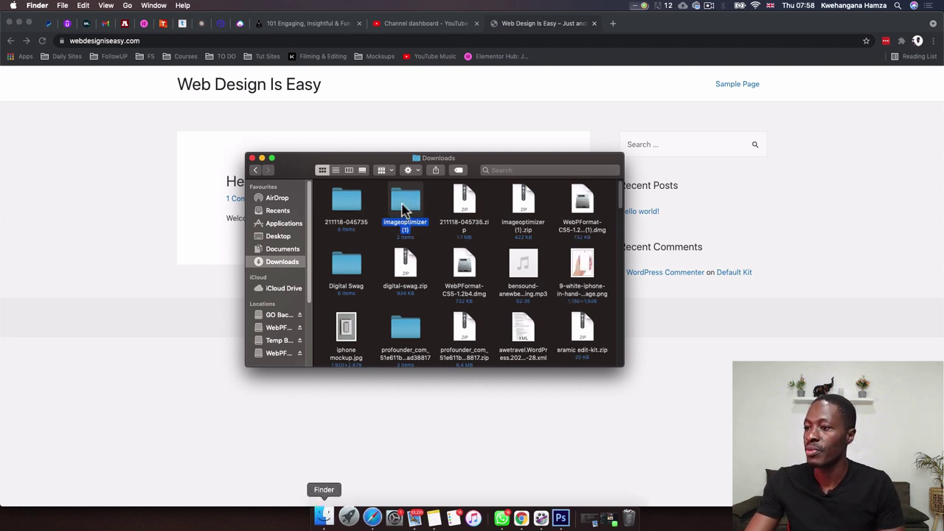
{"action": "double_click", "coordinate": [404, 210]}
{"action": "left_click_drag", "start_coordinate": [425, 243], "coordinate": [326, 205]}
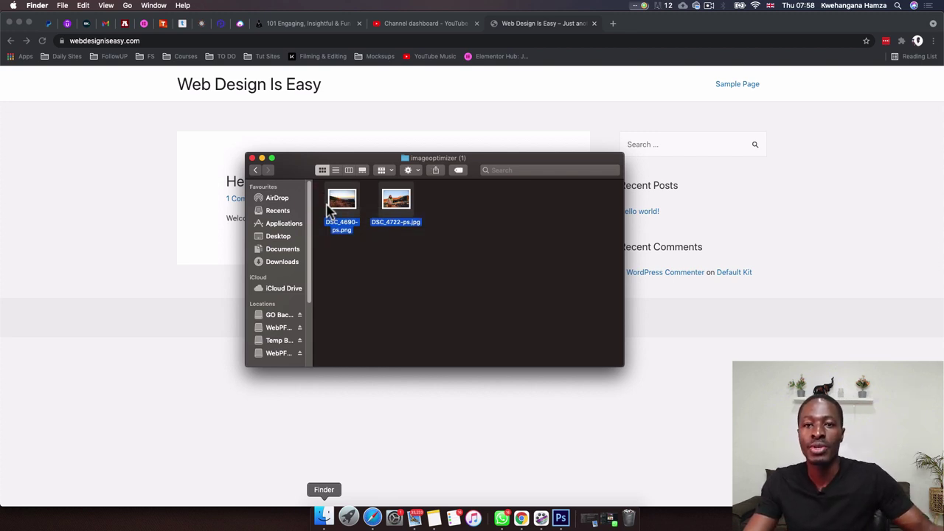
{"action": "left_click", "coordinate": [255, 172]}
{"action": "double_click", "coordinate": [338, 205]}
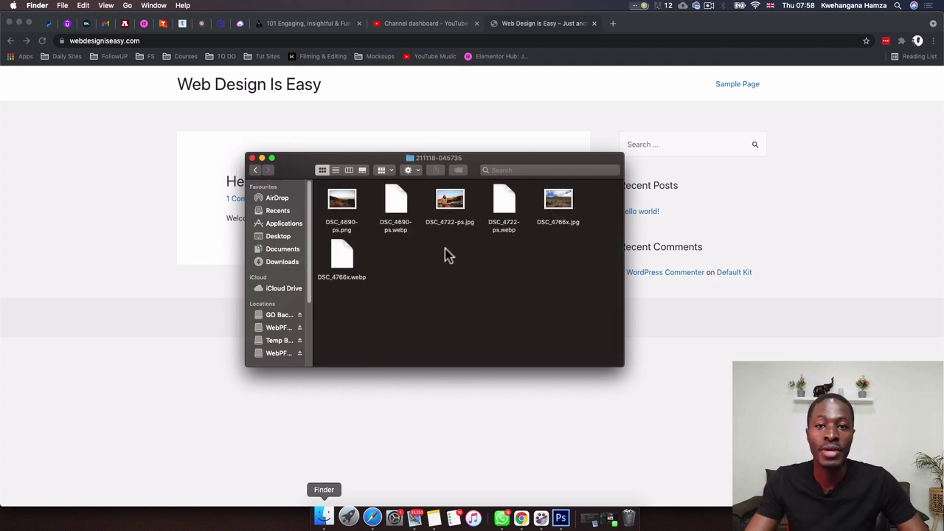
{"action": "left_click", "coordinate": [345, 223]}
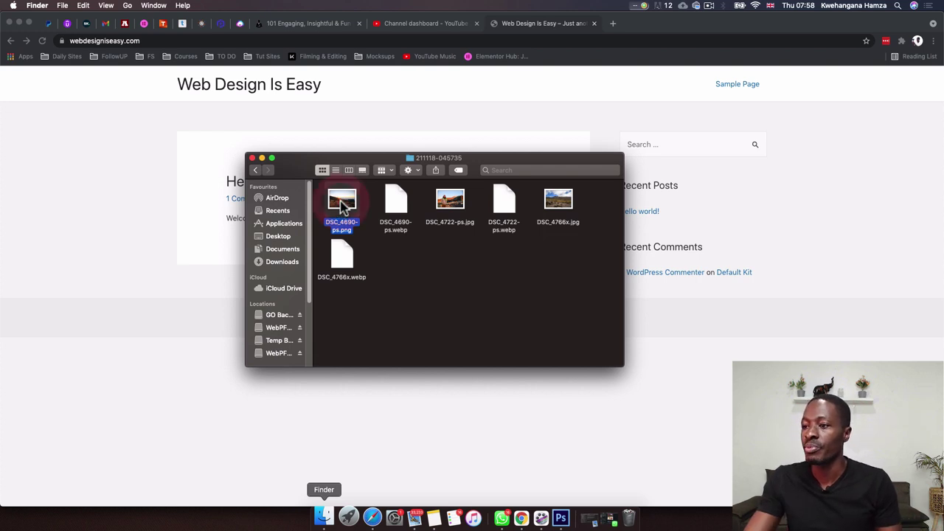
{"action": "double_click", "coordinate": [342, 207]}
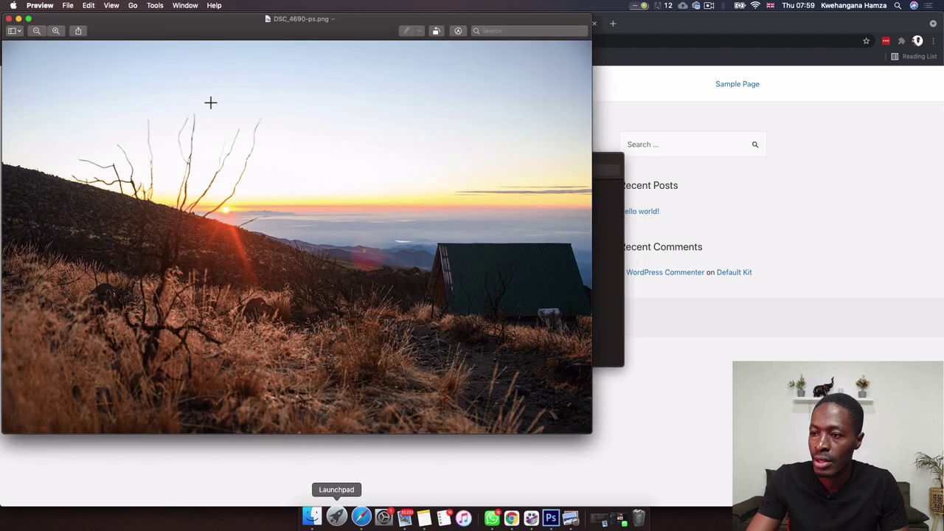
{"action": "left_click", "coordinate": [10, 19]}
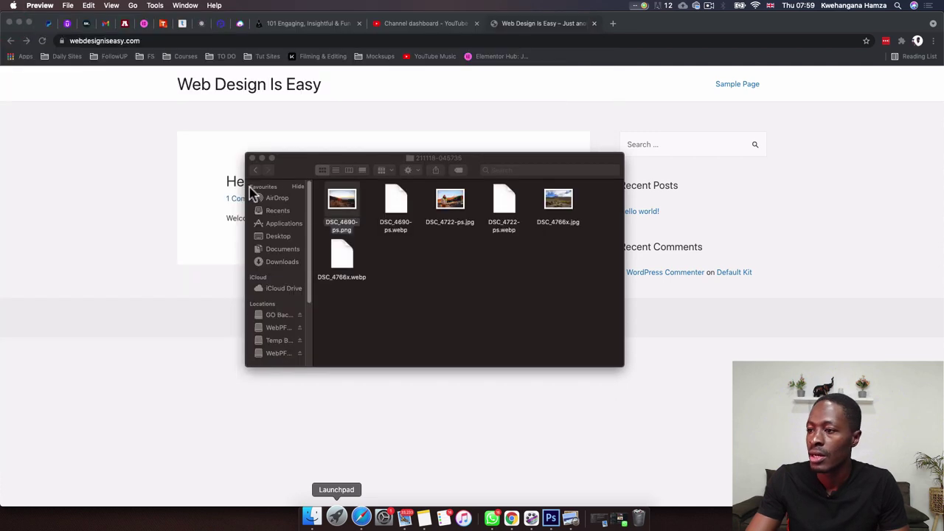
{"action": "right_click", "coordinate": [344, 209]}
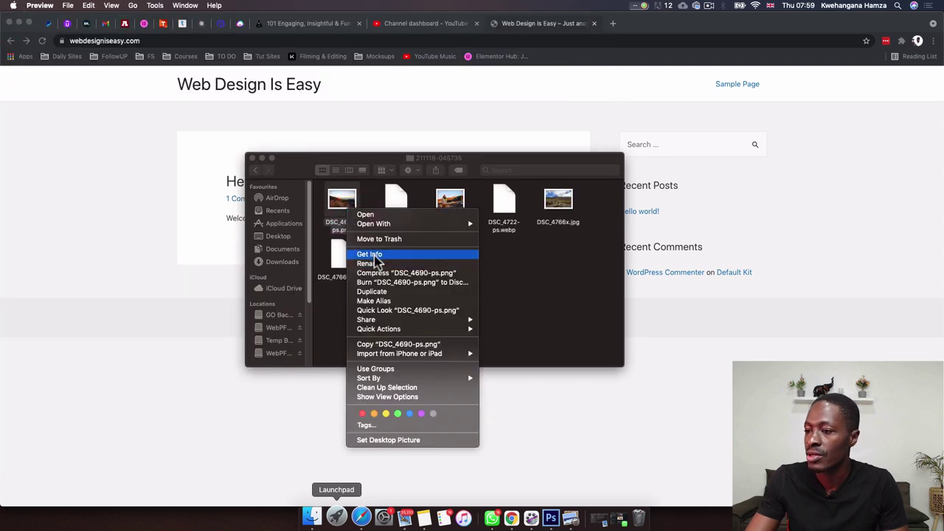
{"action": "key", "text": "Escape"}
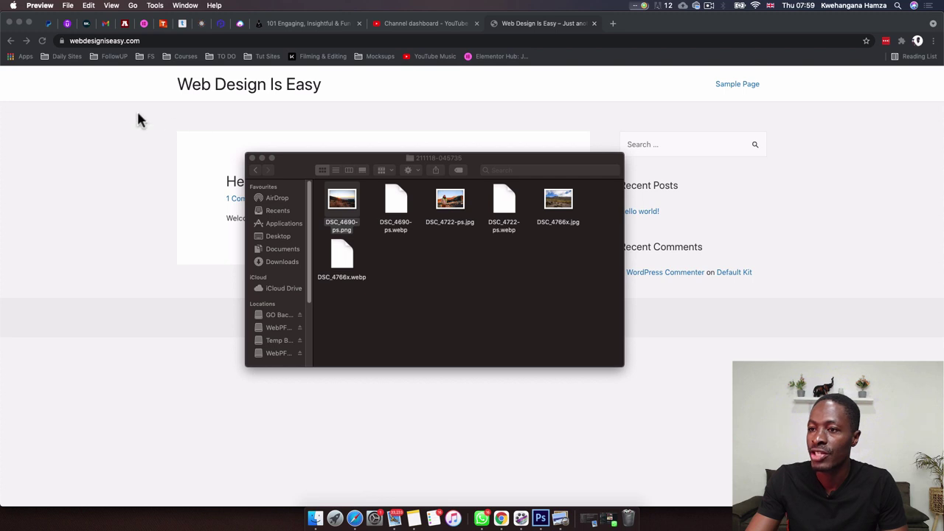
{"action": "key", "text": "super+i"}
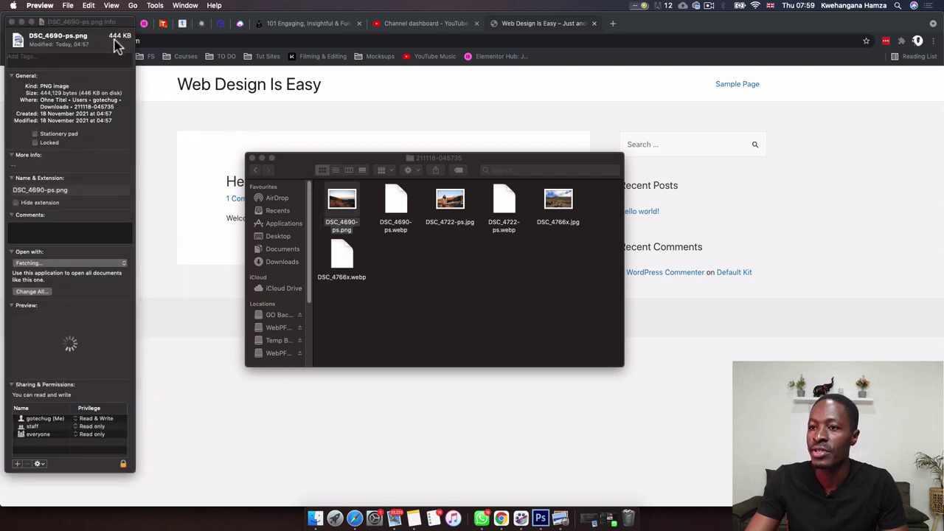
{"action": "left_click", "coordinate": [11, 22]}
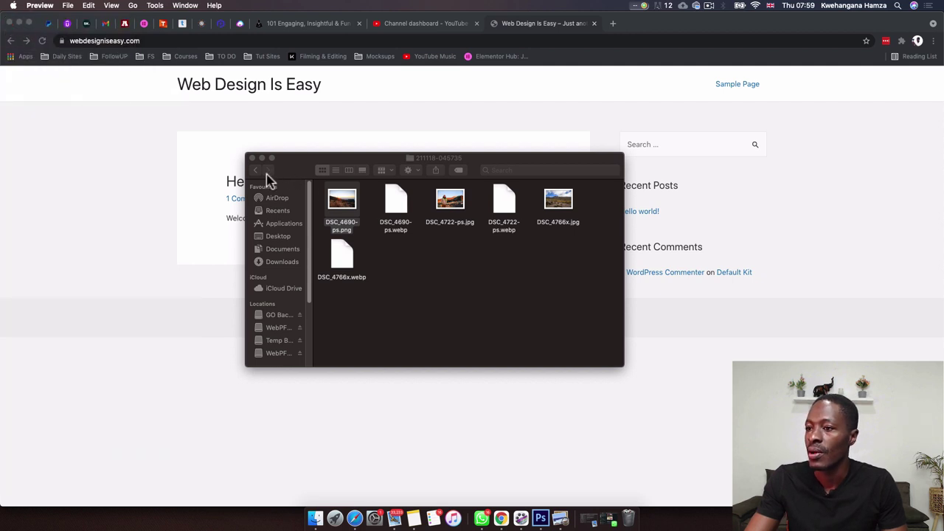
Go back to Downloads, open the imageoptimizer (1) folder, and view its DSC_4690-ps.png in Preview.
{"action": "left_click", "coordinate": [256, 173]}
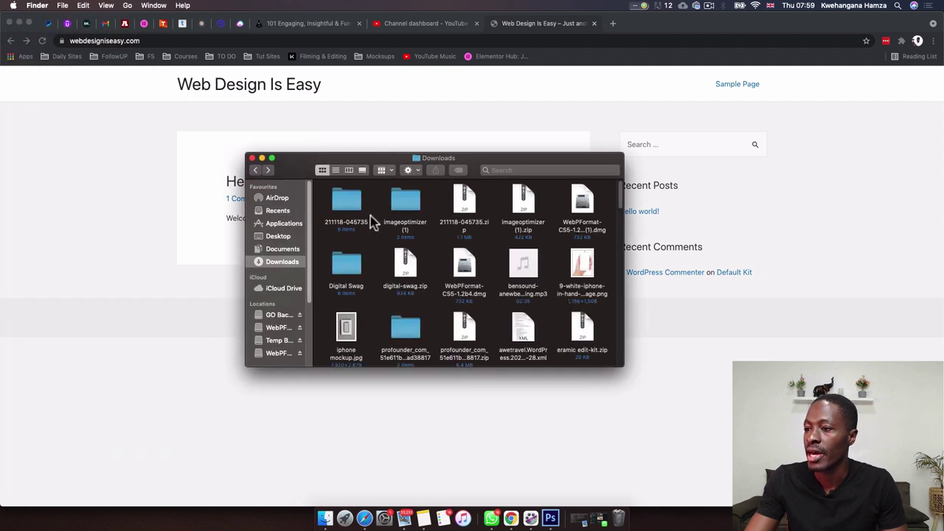
{"action": "double_click", "coordinate": [398, 210]}
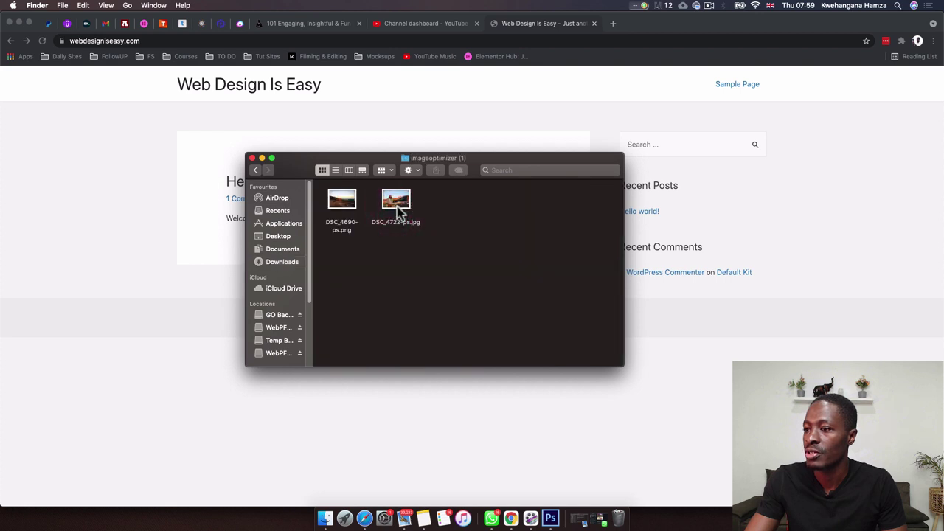
{"action": "left_click", "coordinate": [341, 205]}
{"action": "double_click", "coordinate": [342, 205]}
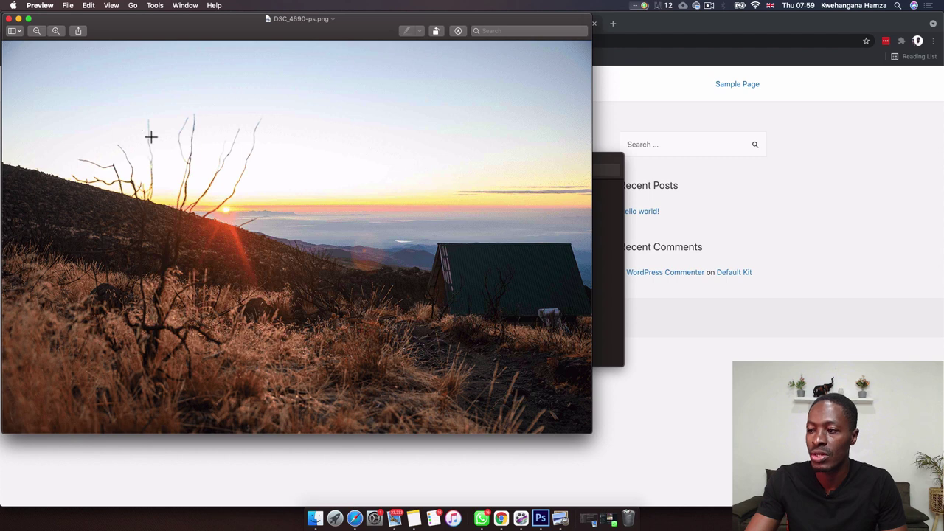
{"action": "left_click", "coordinate": [9, 19]}
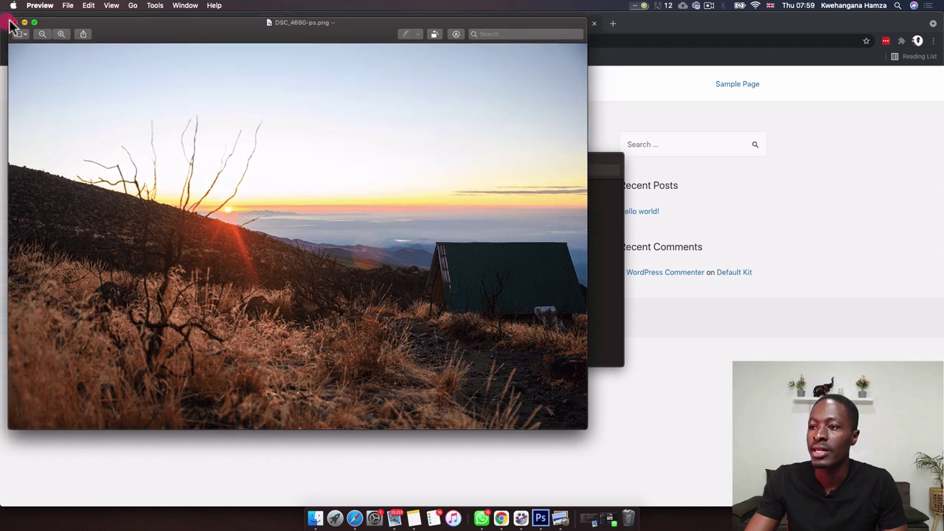
Check the file size of DSC_4690-ps.png in the imageoptimizer (1) folder, then close its file information.
{"action": "right_click", "coordinate": [341, 209]}
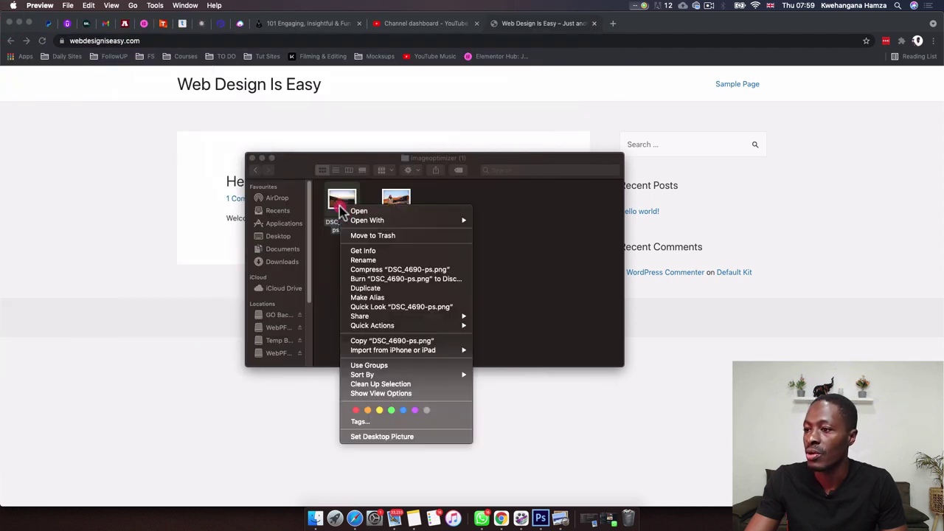
{"action": "left_click", "coordinate": [372, 254]}
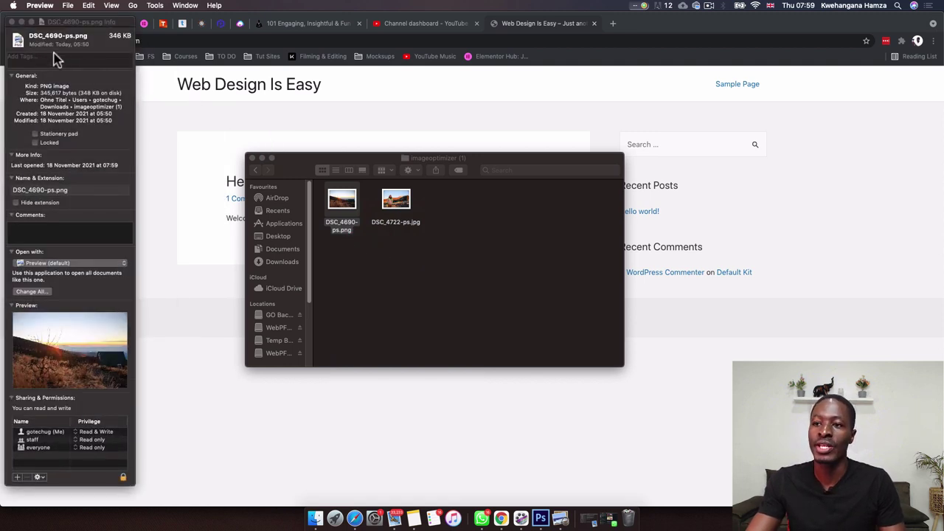
{"action": "left_click", "coordinate": [11, 23]}
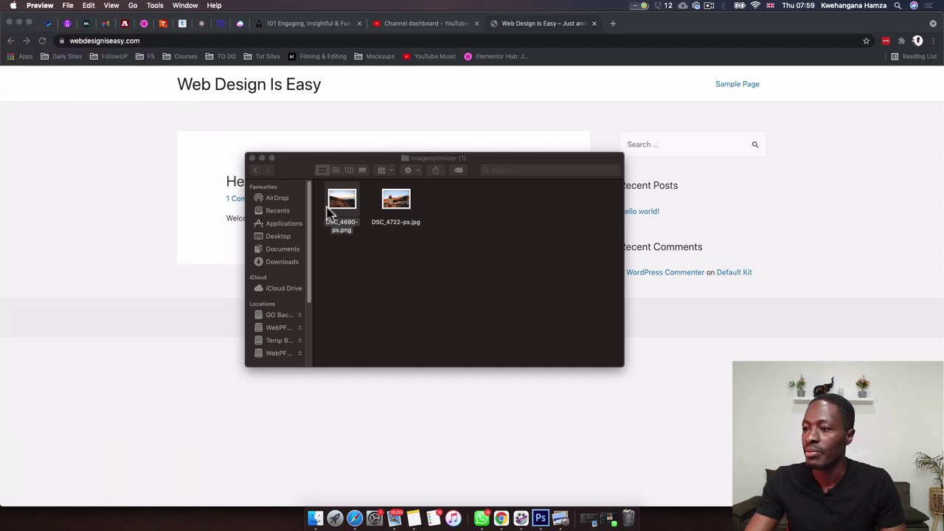
View DSC_4722-ps.jpg from the imageoptimizer (1) folder in Preview, inspect its detail up close, and close it.
{"action": "left_click", "coordinate": [396, 207]}
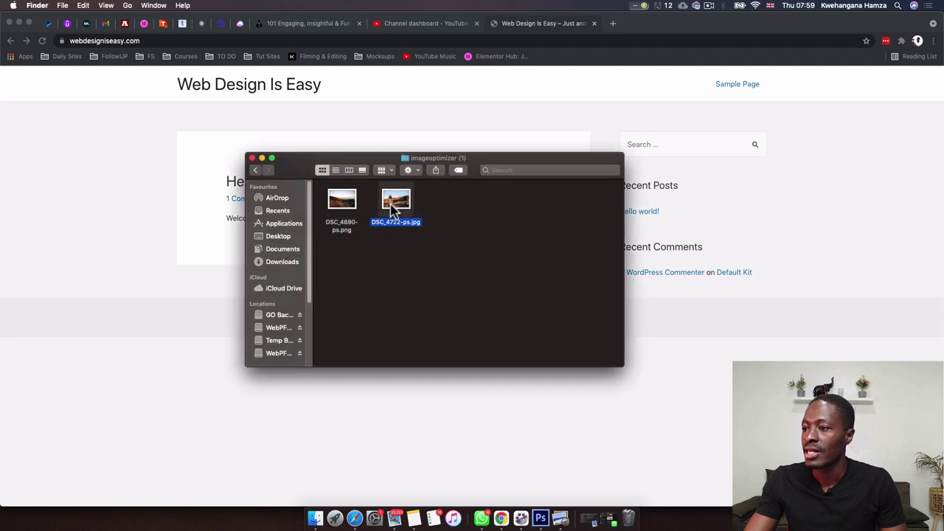
{"action": "double_click", "coordinate": [394, 208]}
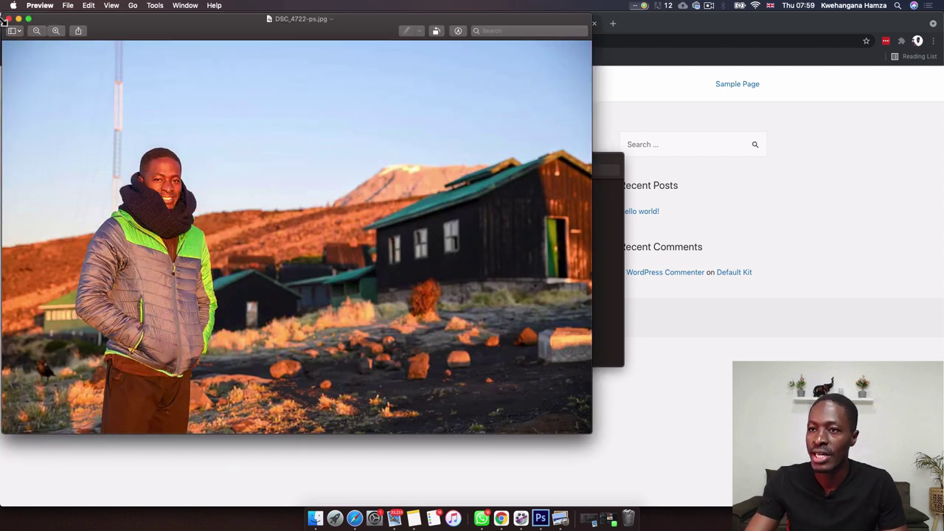
{"action": "left_click", "coordinate": [55, 32]}
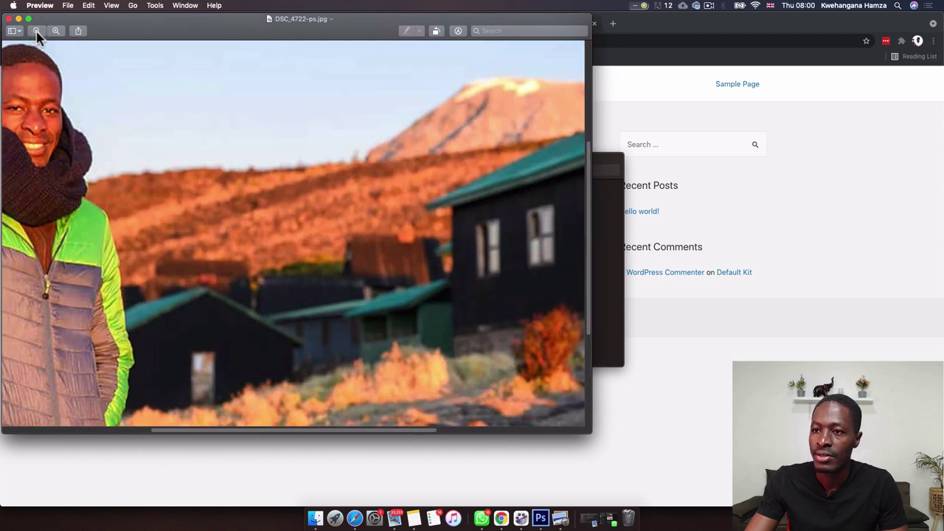
{"action": "left_click", "coordinate": [37, 33]}
{"action": "left_click", "coordinate": [37, 32]}
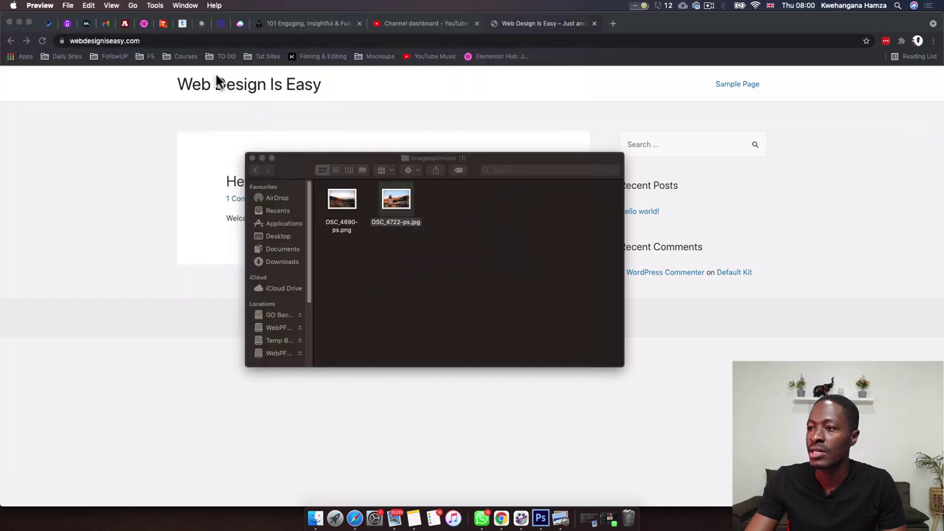
{"action": "key", "text": "super+w"}
Check the file size of DSC_4722-ps.jpg in the imageoptimizer (1) folder.
{"action": "left_click", "coordinate": [401, 200]}
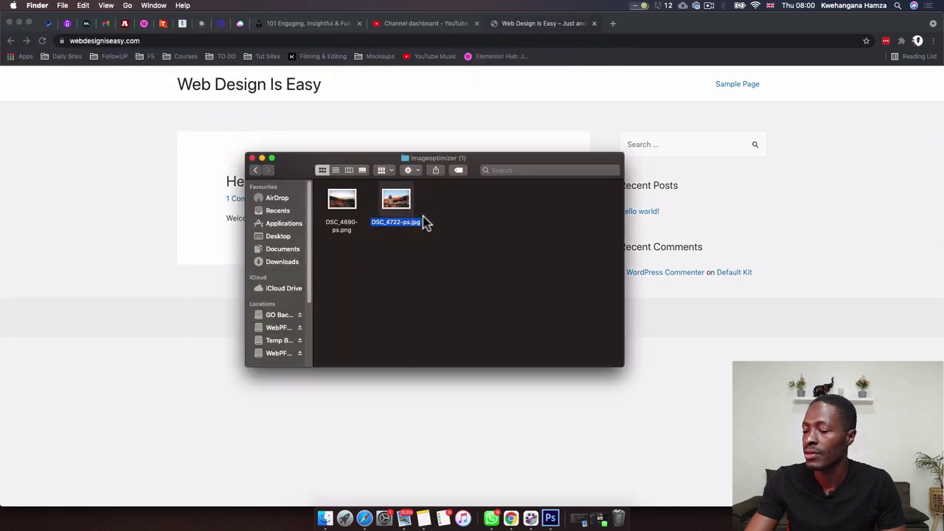
{"action": "right_click", "coordinate": [404, 196]}
{"action": "left_click", "coordinate": [427, 239]}
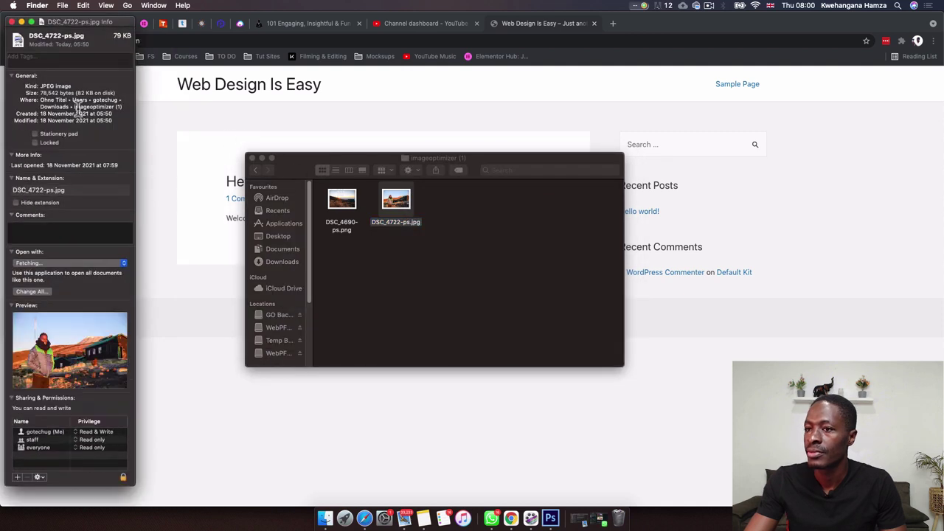
{"action": "left_click", "coordinate": [10, 23]}
{"action": "left_click", "coordinate": [256, 171]}
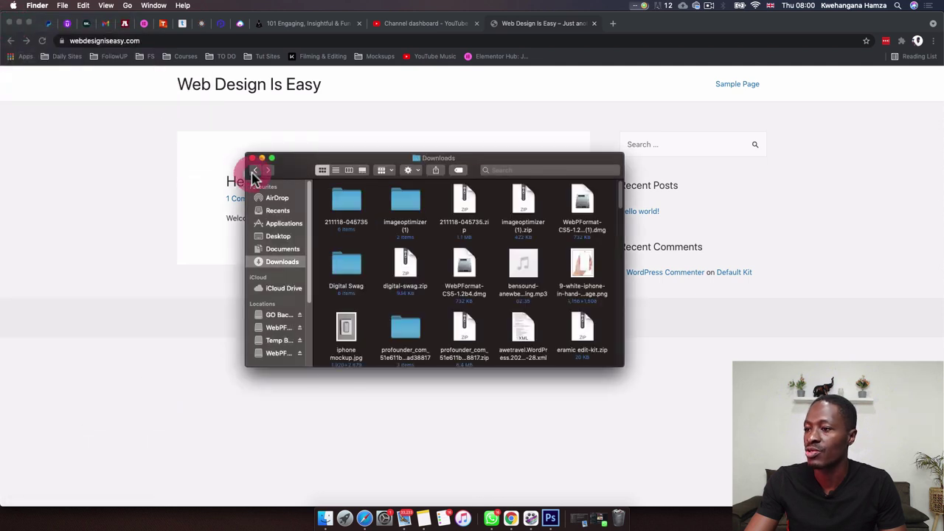
{"action": "double_click", "coordinate": [346, 205]}
{"action": "double_click", "coordinate": [449, 206]}
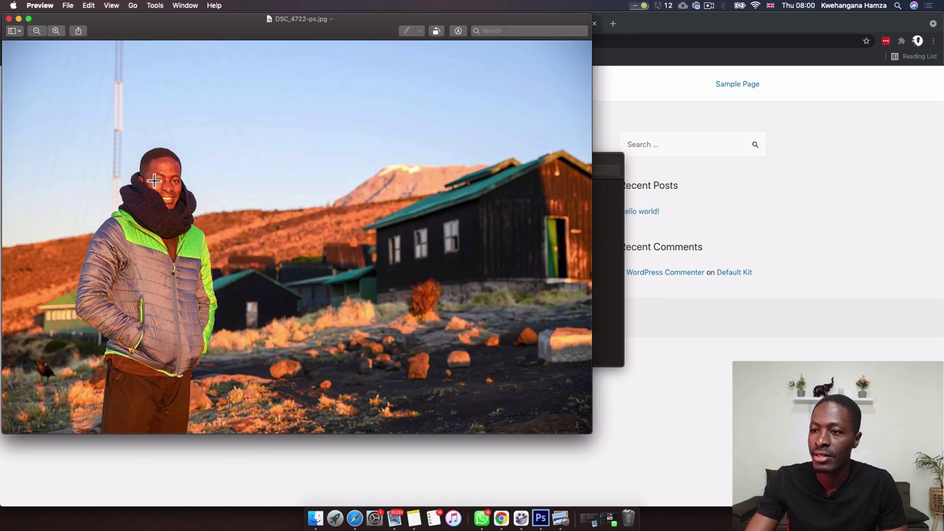
{"action": "left_click", "coordinate": [56, 31]}
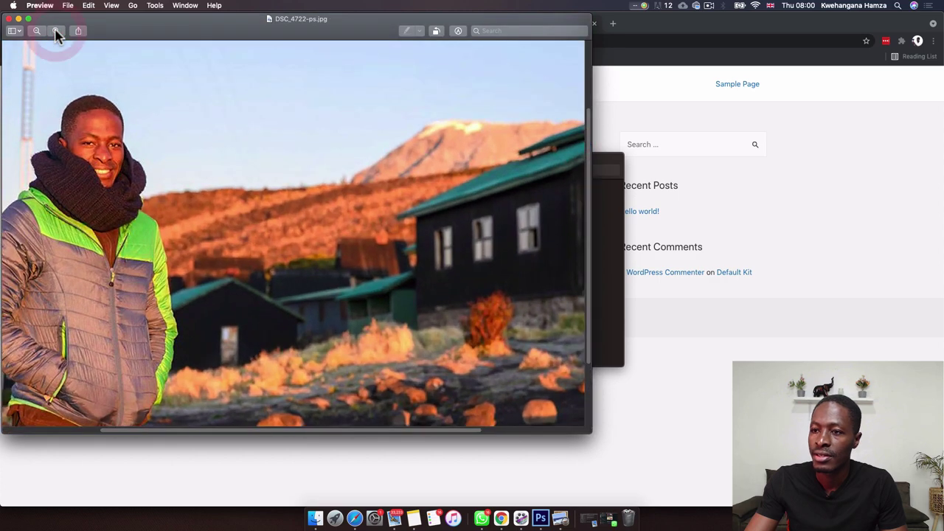
{"action": "left_click", "coordinate": [56, 31]}
{"action": "left_click", "coordinate": [35, 31]}
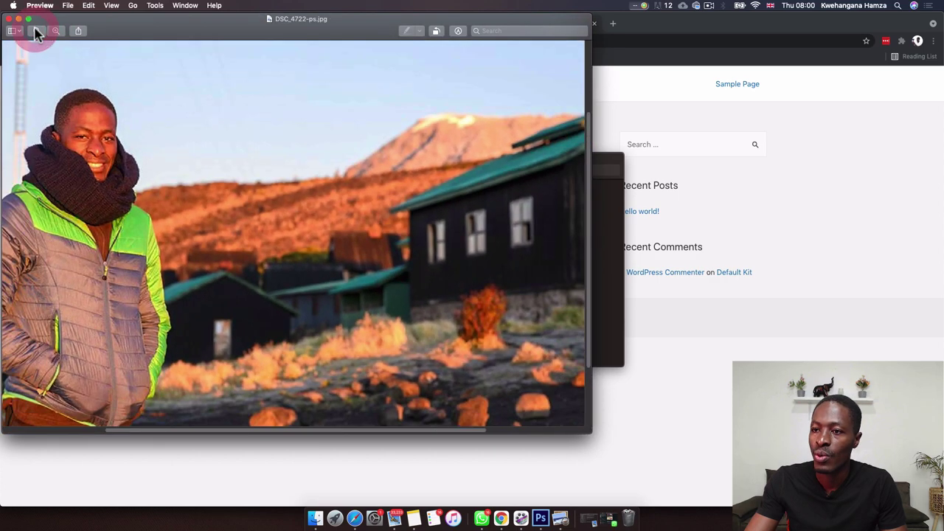
{"action": "left_click", "coordinate": [35, 31]}
{"action": "left_click", "coordinate": [36, 31]}
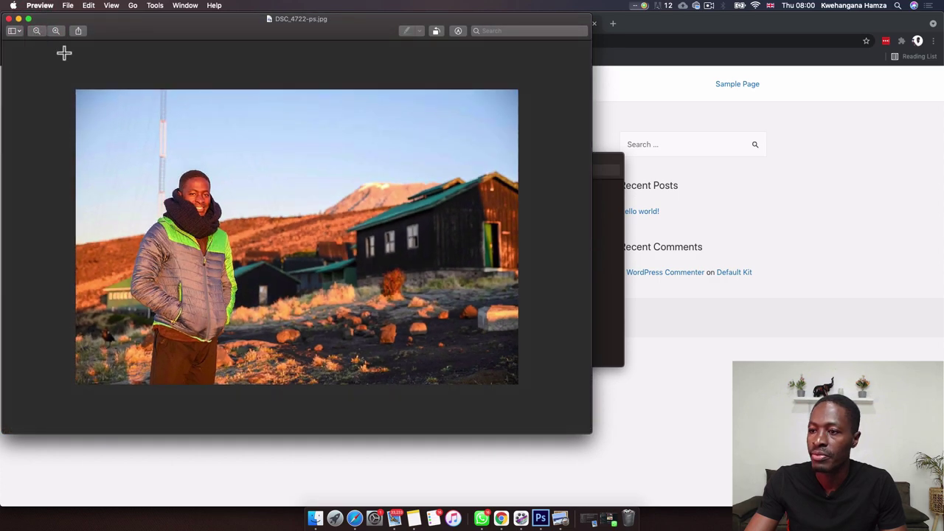
{"action": "left_click", "coordinate": [55, 37]}
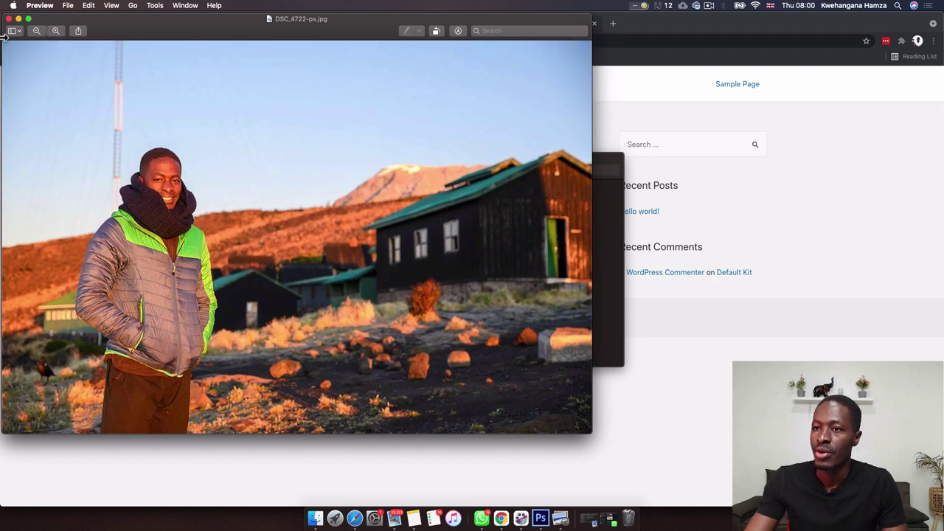
{"action": "left_click", "coordinate": [18, 20]}
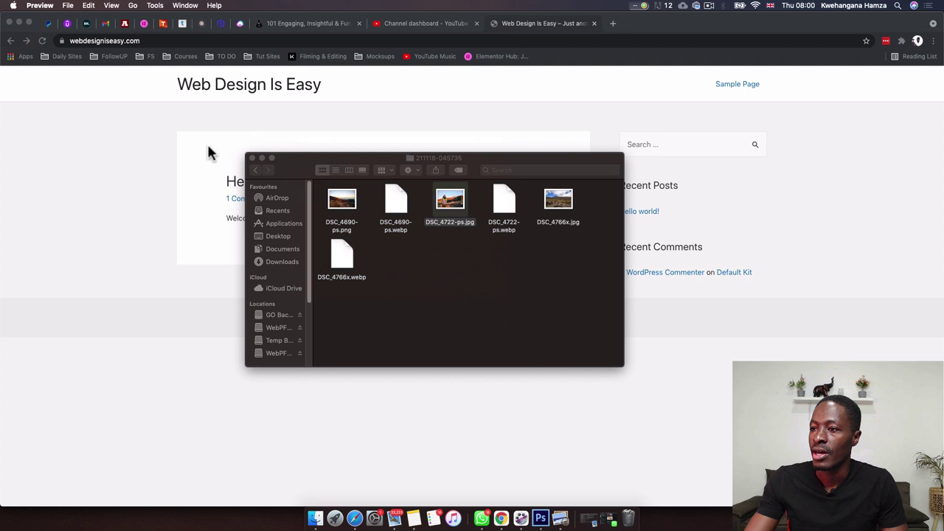
{"action": "right_click", "coordinate": [450, 203]}
{"action": "key", "text": "Escape"}
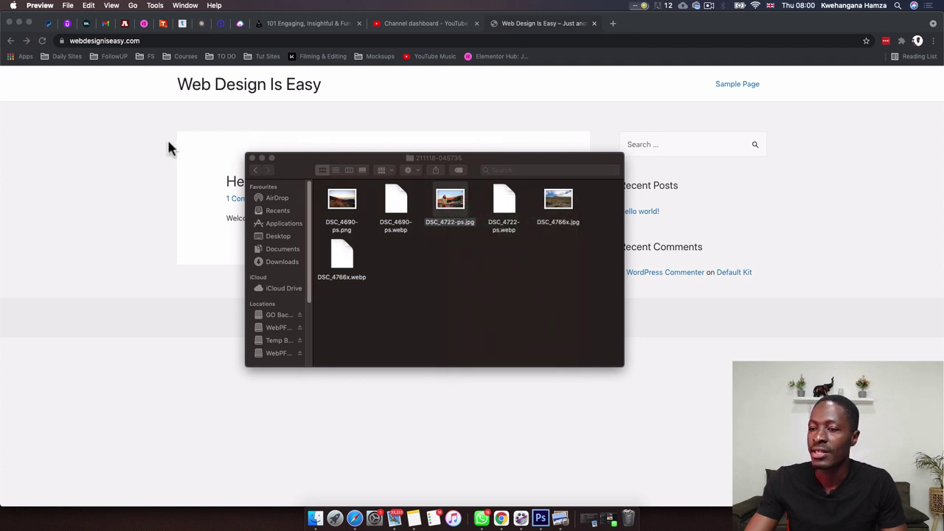
{"action": "key", "text": "super+i"}
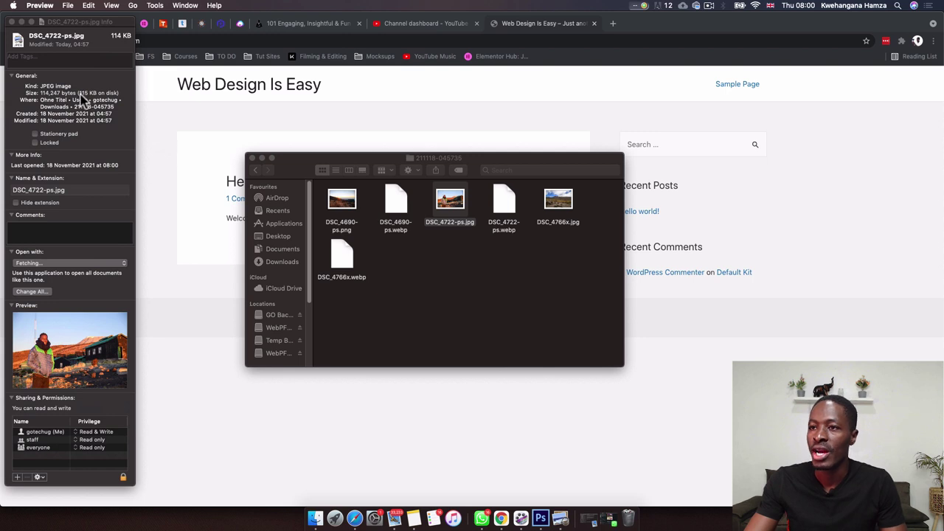
{"action": "key", "text": "super+q"}
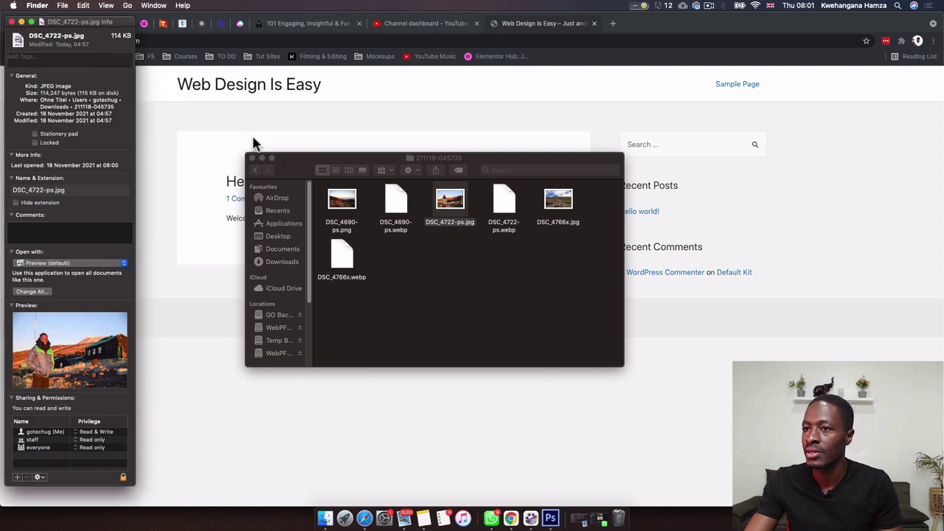
{"action": "left_click", "coordinate": [11, 21]}
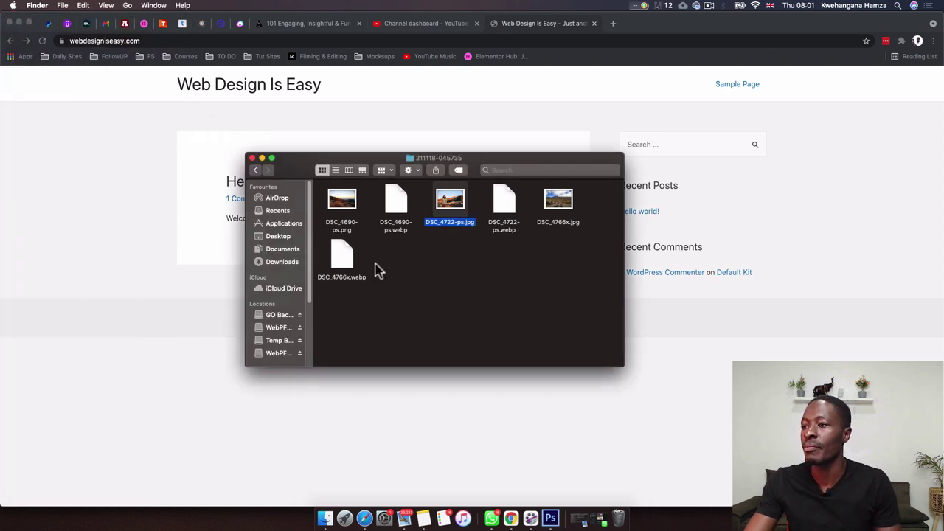
{"action": "left_click", "coordinate": [460, 280]}
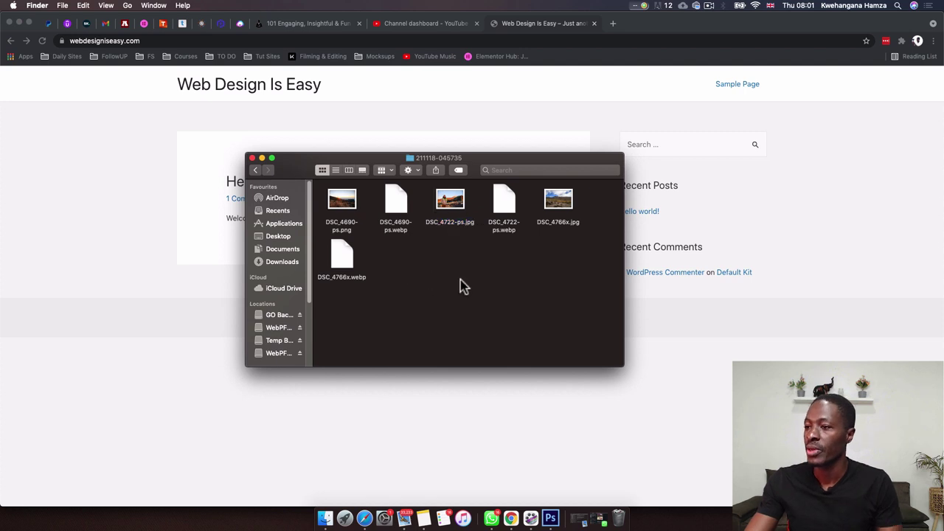
{"action": "left_click", "coordinate": [401, 226]}
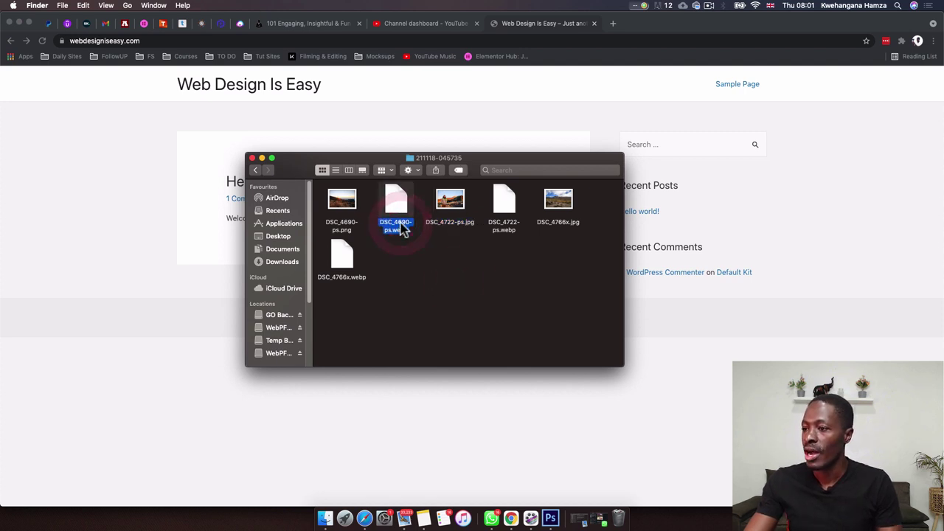
{"action": "right_click", "coordinate": [401, 224]}
{"action": "left_click", "coordinate": [433, 267]}
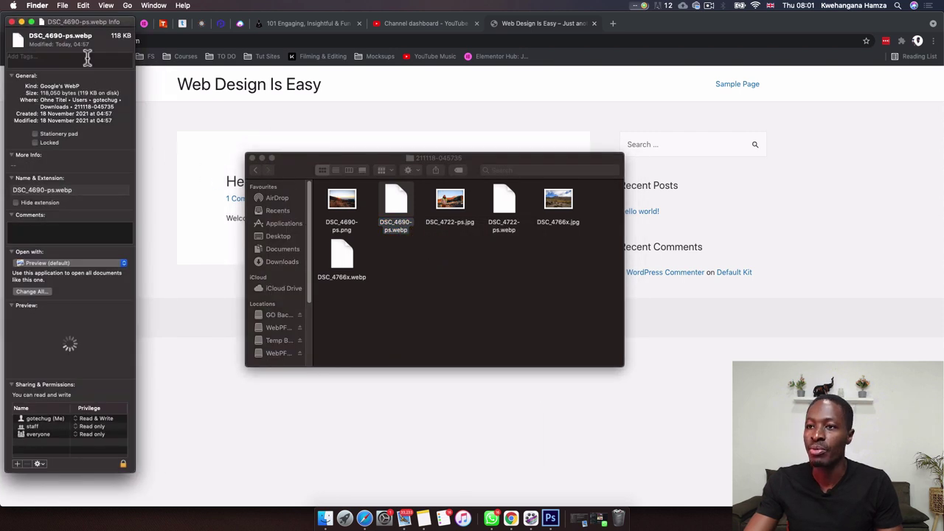
{"action": "left_click_drag", "start_coordinate": [82, 22], "coordinate": [208, 27]}
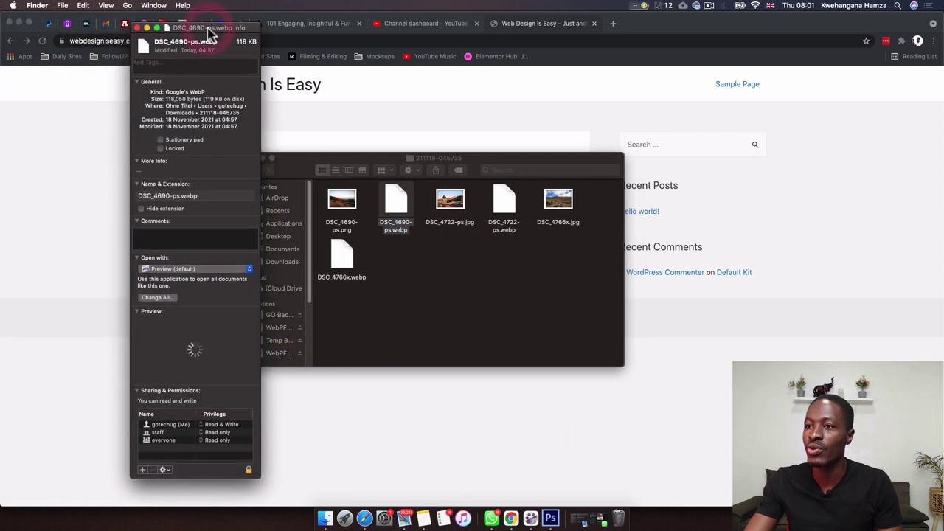
{"action": "left_click", "coordinate": [139, 27]}
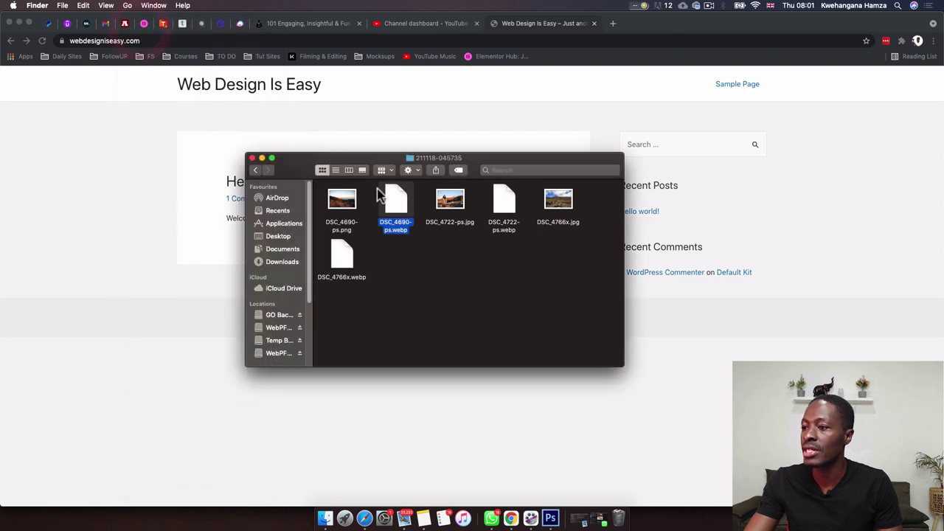
{"action": "left_click", "coordinate": [500, 231]}
{"action": "right_click", "coordinate": [502, 230]}
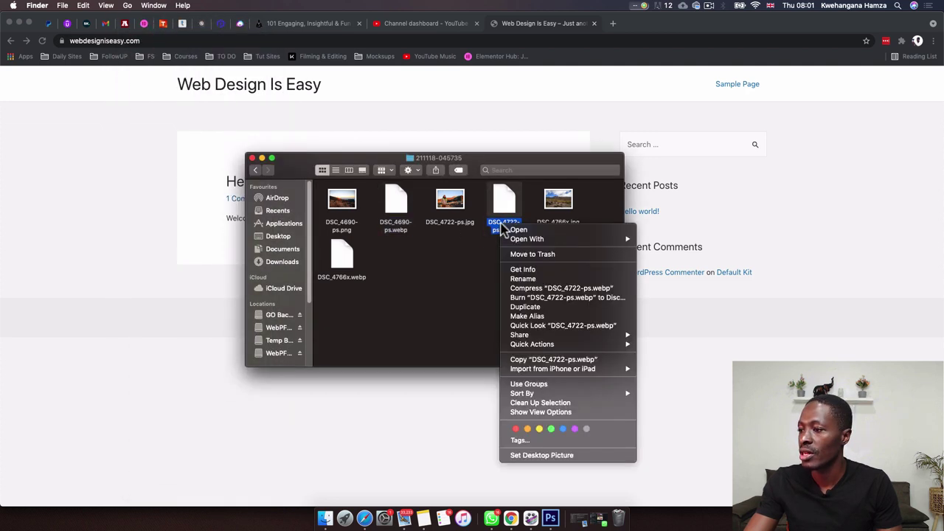
{"action": "left_click", "coordinate": [517, 270]}
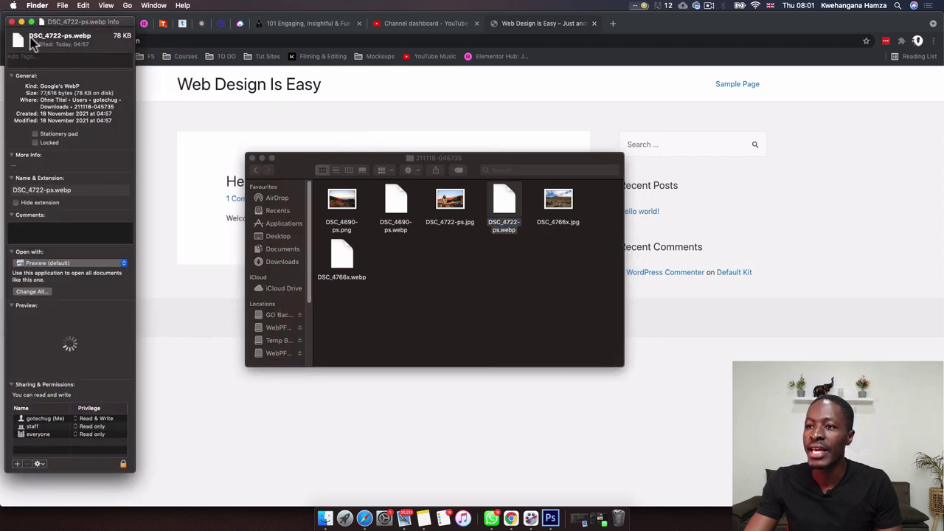
{"action": "left_click", "coordinate": [11, 23]}
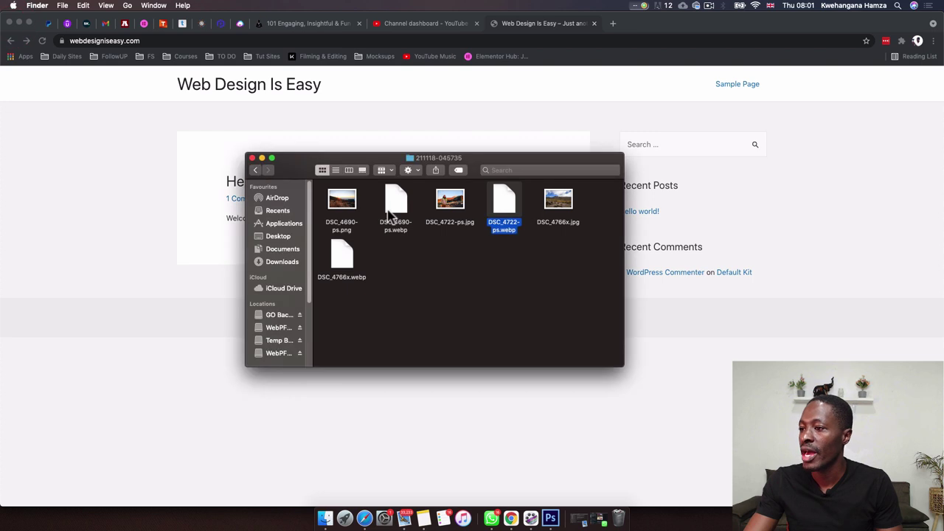
Check the file size of DSC_4722-ps.jpg for comparison with its WebP version, then close its file information.
{"action": "right_click", "coordinate": [451, 201]}
{"action": "left_click", "coordinate": [478, 246]}
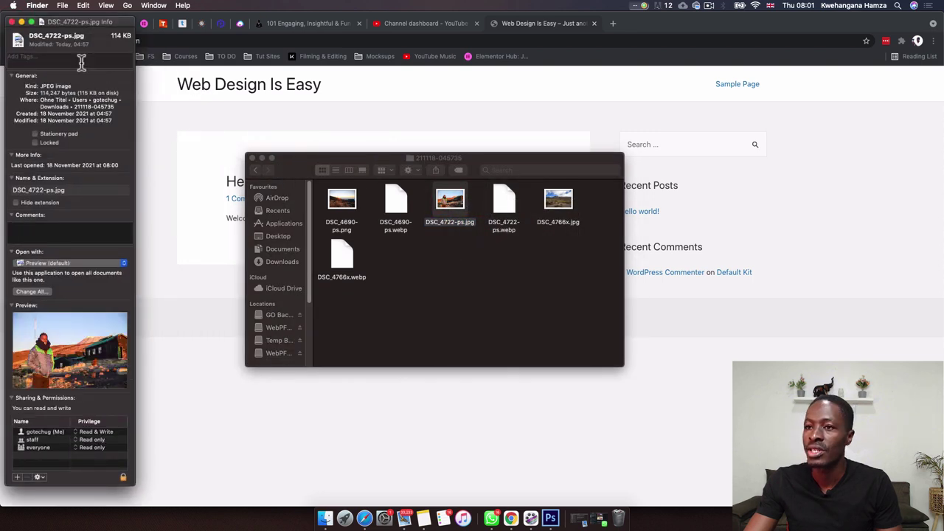
{"action": "left_click", "coordinate": [12, 23]}
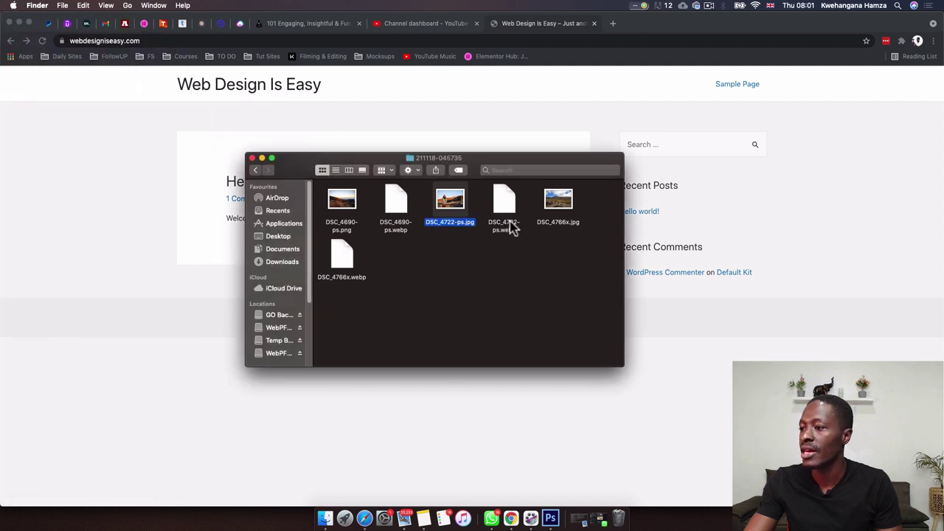
Reopen the file information of DSC_4722-ps.webp to compare its size with the JPEG, then close it.
{"action": "left_click", "coordinate": [509, 225]}
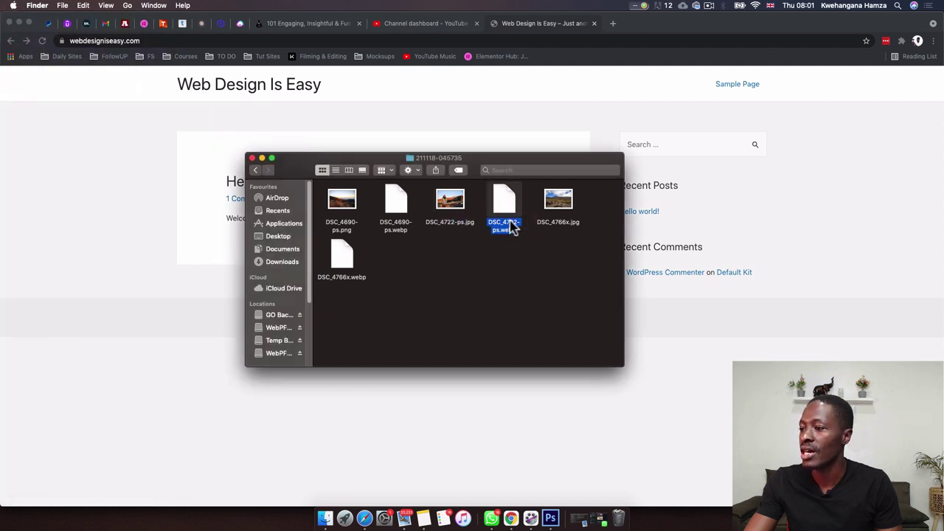
{"action": "left_click", "coordinate": [508, 226]}
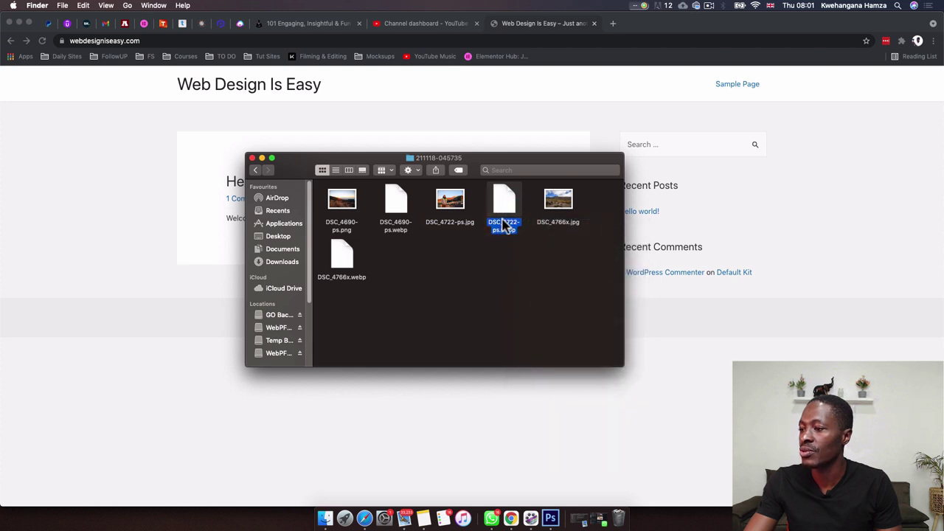
{"action": "right_click", "coordinate": [504, 226]}
{"action": "left_click", "coordinate": [520, 263]}
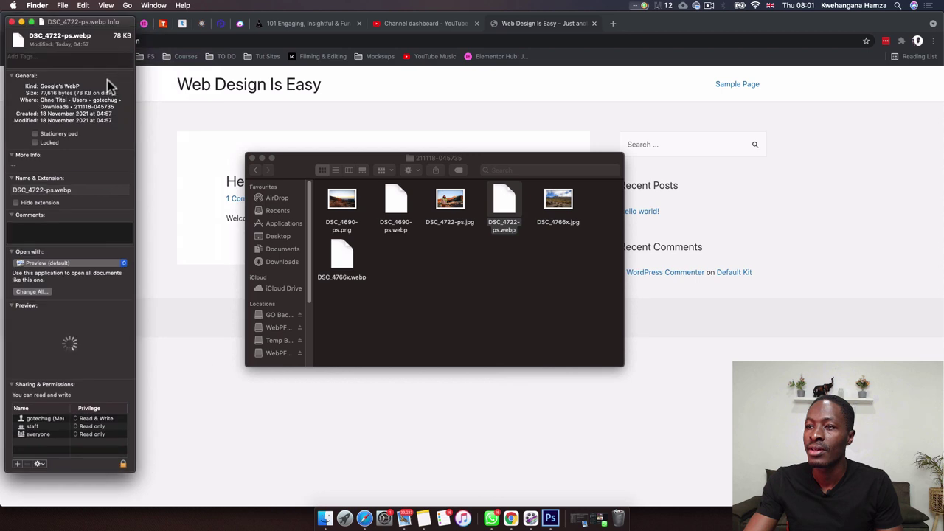
{"action": "left_click", "coordinate": [12, 22]}
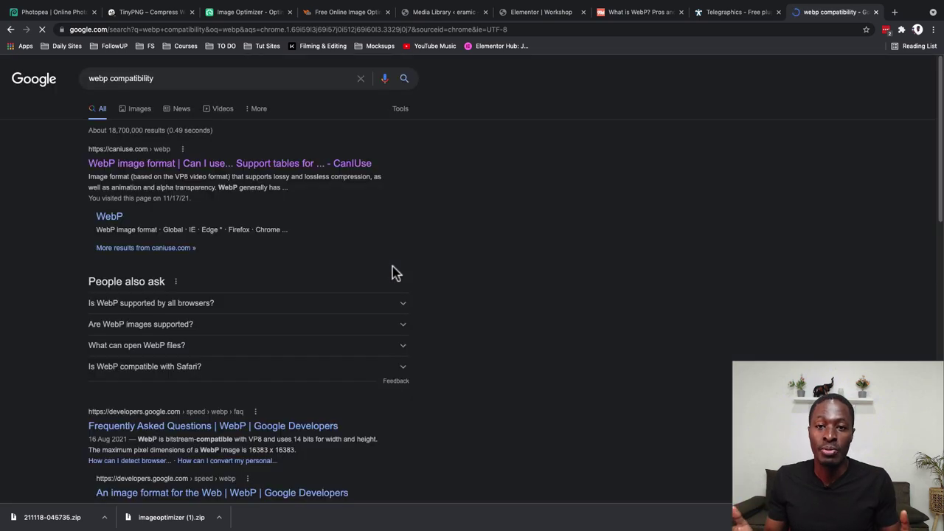
Open the caniuse WebP image format page from the search results and examine support across desktop and mobile browsers, including the Safari notes.
{"action": "left_click", "coordinate": [258, 164]}
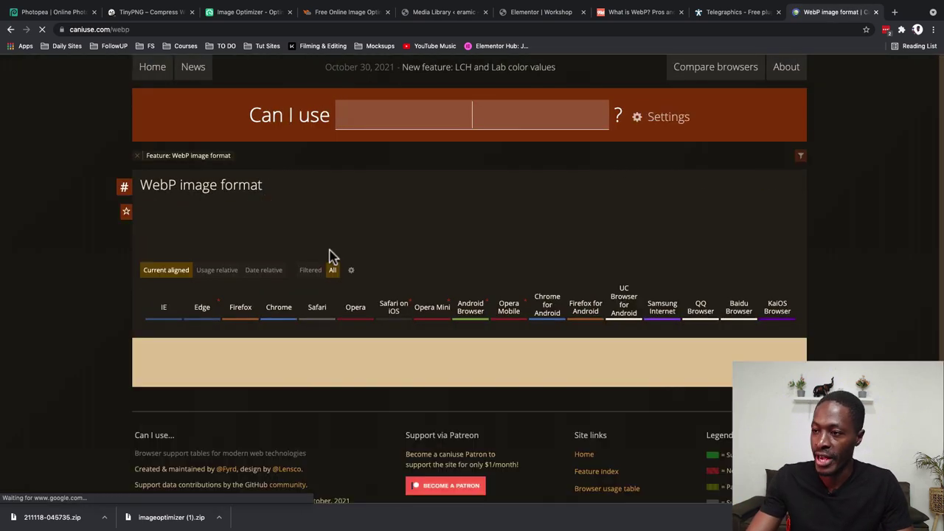
{"action": "scroll", "coordinate": [199, 222], "scroll_direction": "down", "scroll_amount": 2}
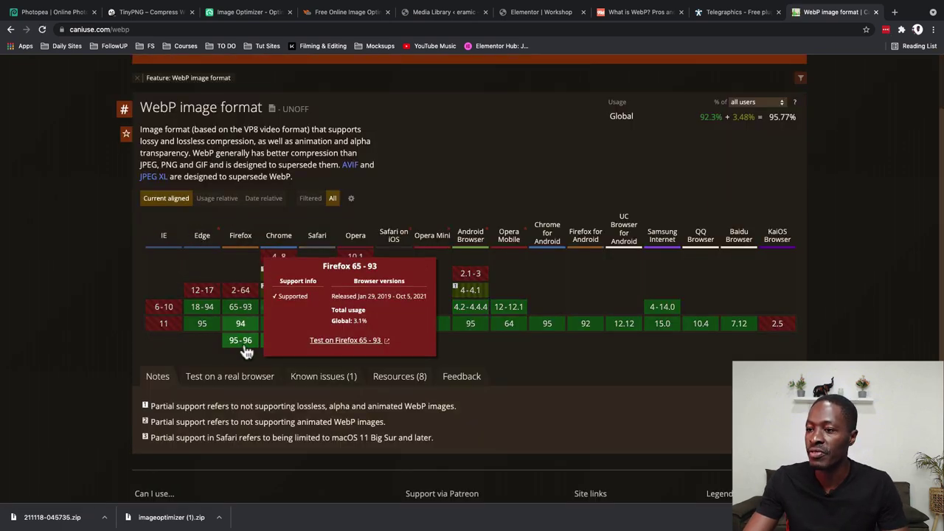
{"action": "mouse_move", "coordinate": [276, 288]}
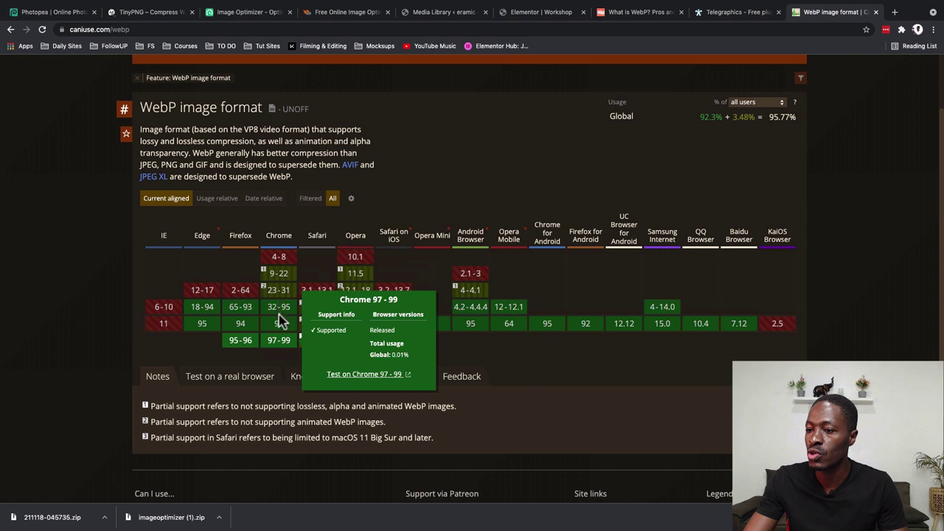
{"action": "mouse_move", "coordinate": [320, 347]}
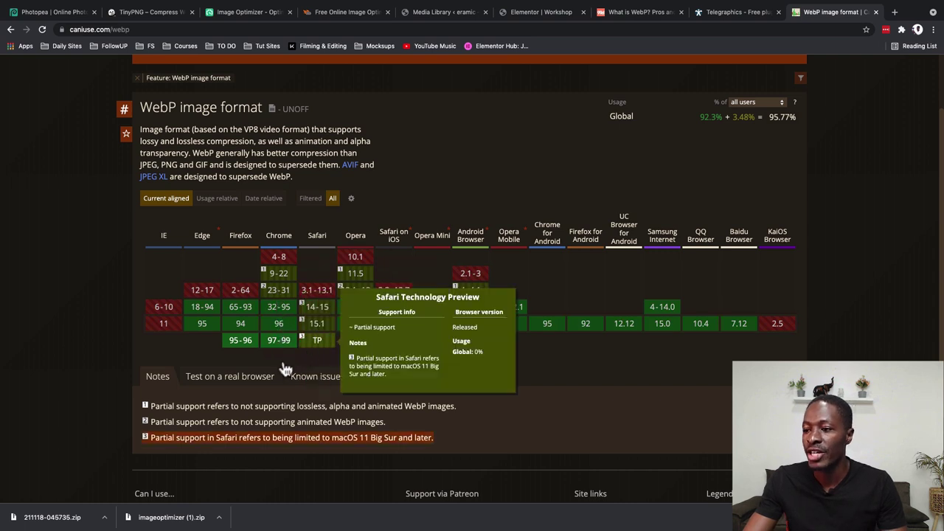
{"action": "mouse_move", "coordinate": [206, 405]}
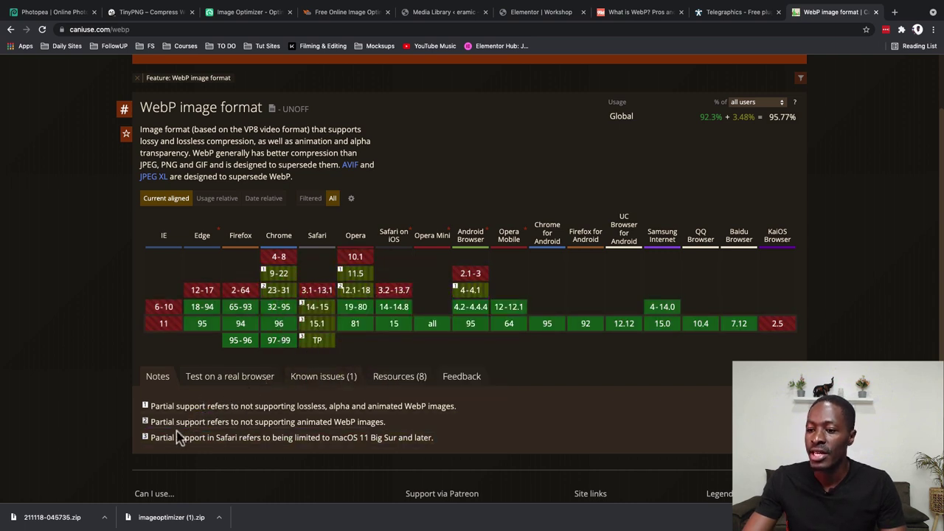
{"action": "mouse_move", "coordinate": [192, 442]}
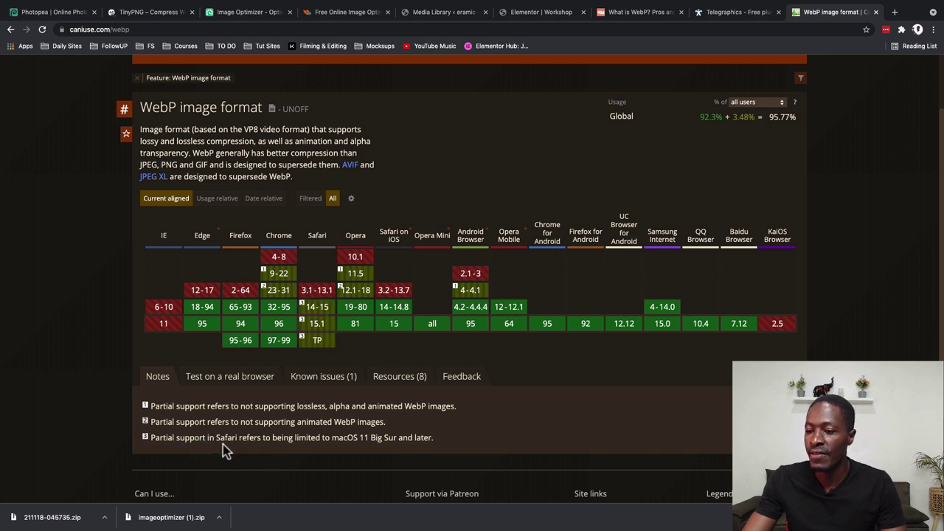
{"action": "mouse_move", "coordinate": [327, 441]}
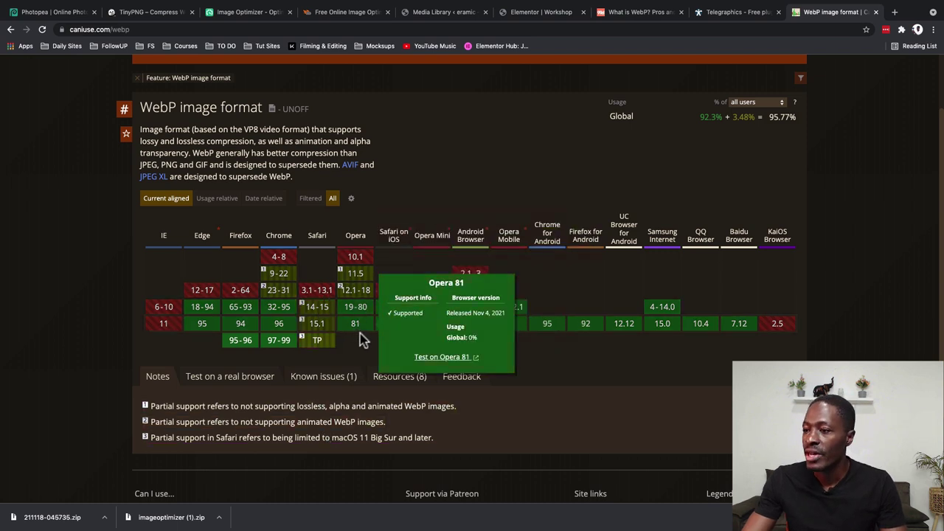
{"action": "mouse_move", "coordinate": [394, 328]}
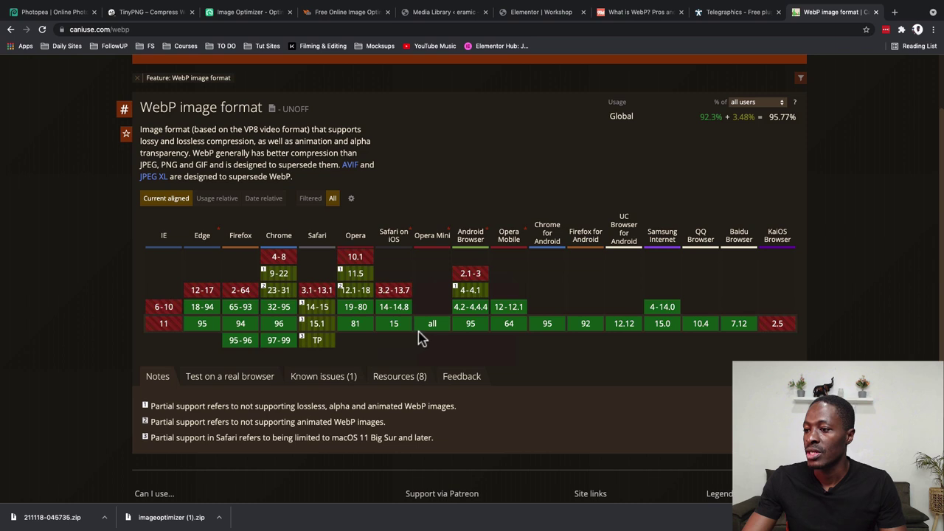
{"action": "mouse_move", "coordinate": [428, 336]}
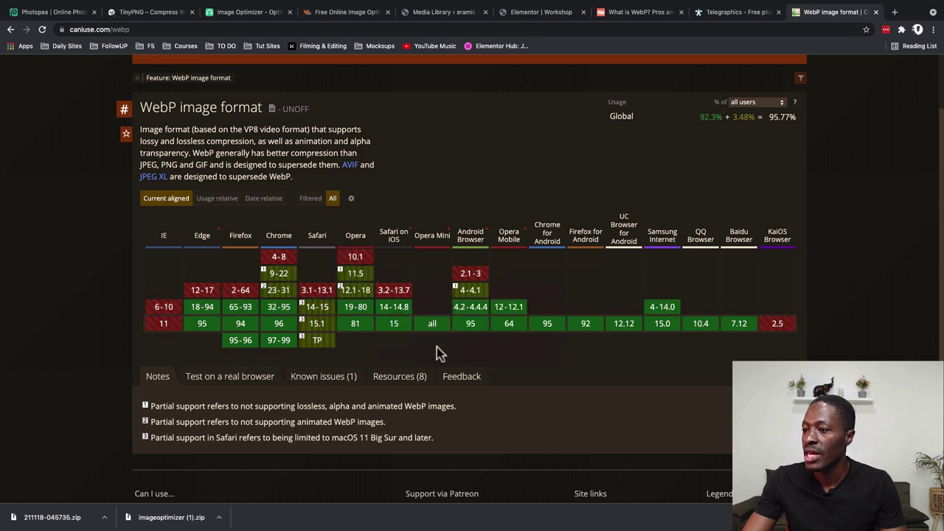
{"action": "mouse_move", "coordinate": [468, 340]}
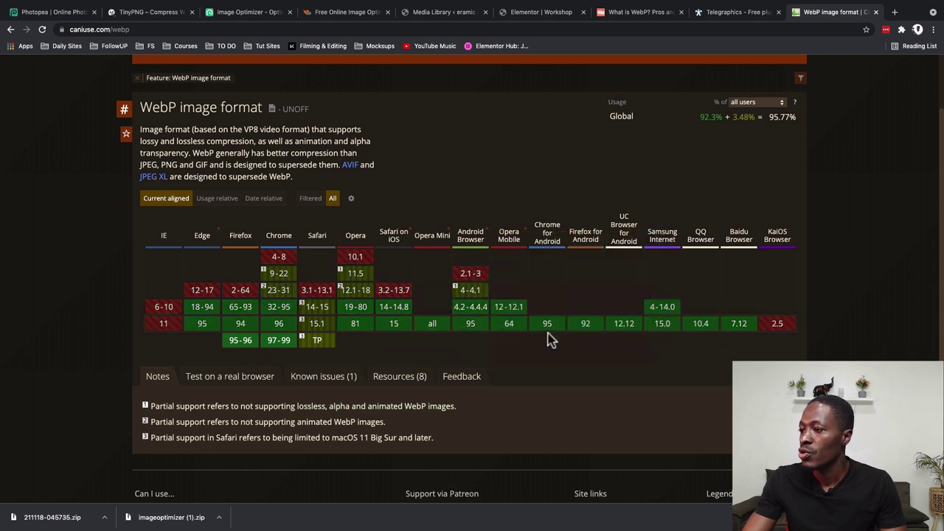
{"action": "mouse_move", "coordinate": [606, 337]}
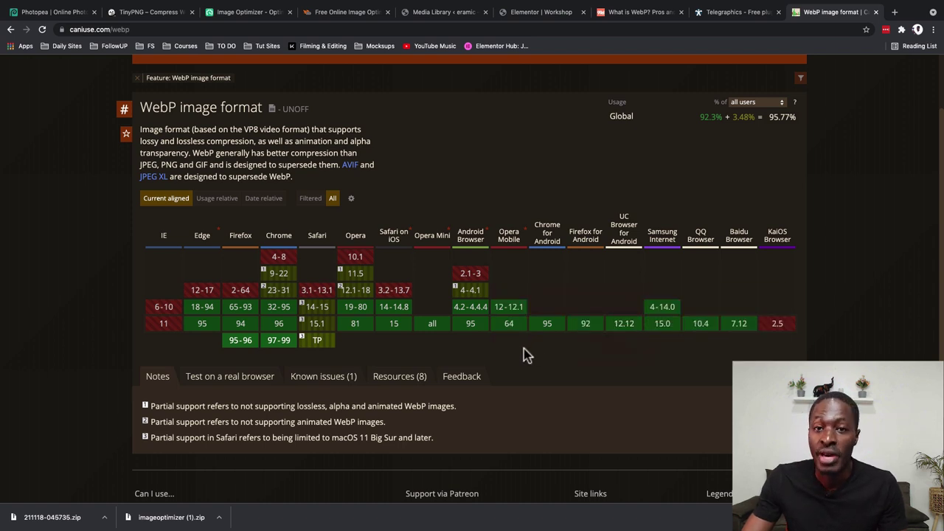
Go to the WordPress Media Library and upload DSC_4690-ps.webp from the imgboost folder.
{"action": "left_click", "coordinate": [346, 12]}
{"action": "left_click", "coordinate": [232, 15]}
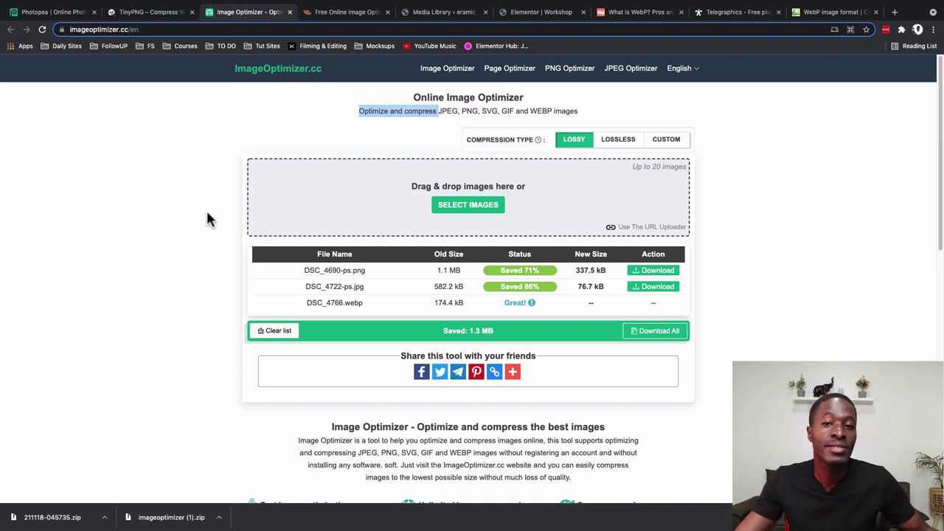
{"action": "key", "text": "super+5"}
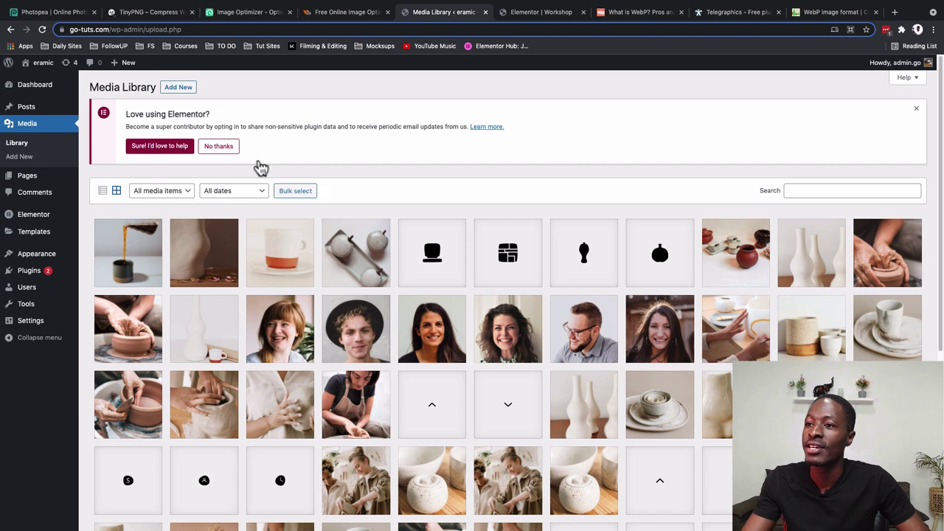
{"action": "left_click", "coordinate": [181, 87]}
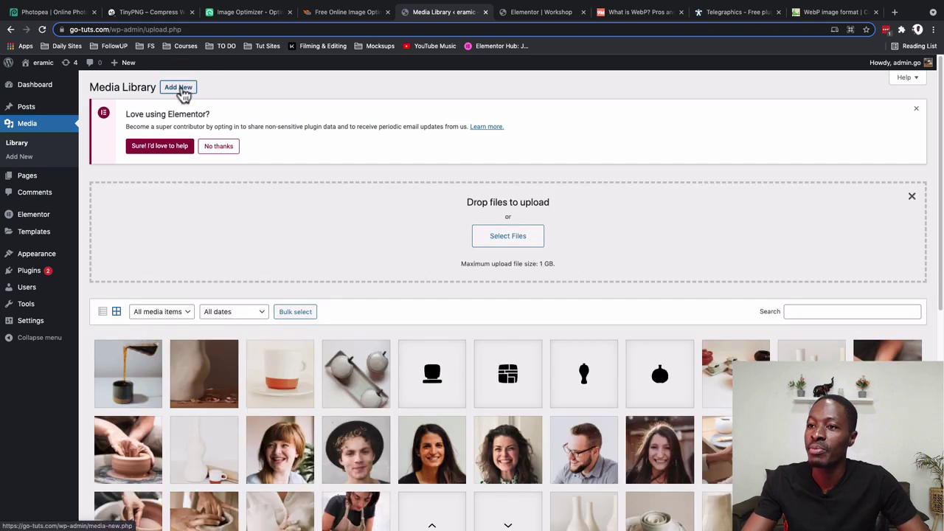
{"action": "left_click", "coordinate": [515, 237]}
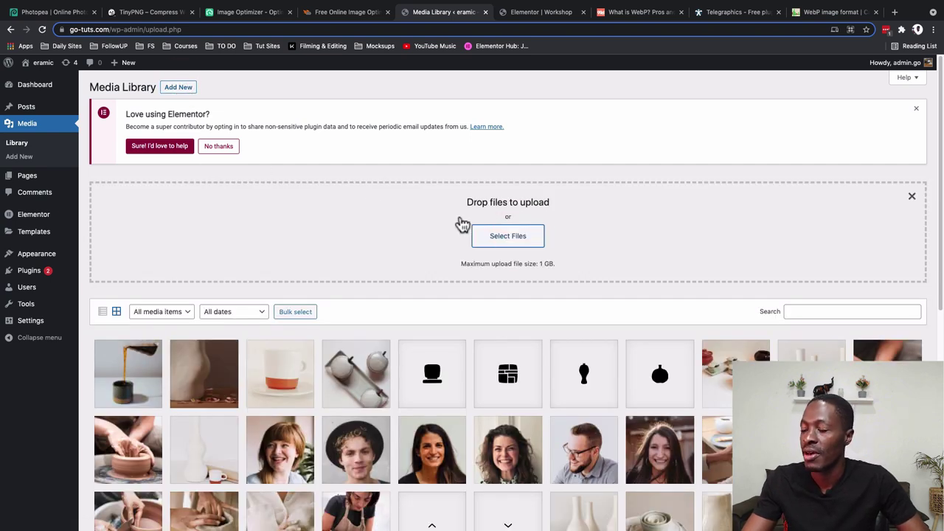
{"action": "left_click", "coordinate": [484, 61]}
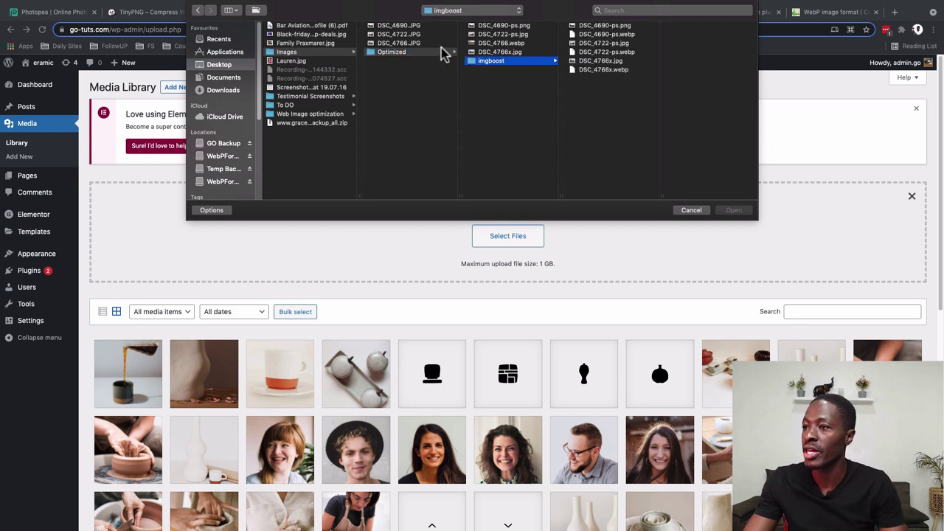
{"action": "left_click", "coordinate": [602, 34]}
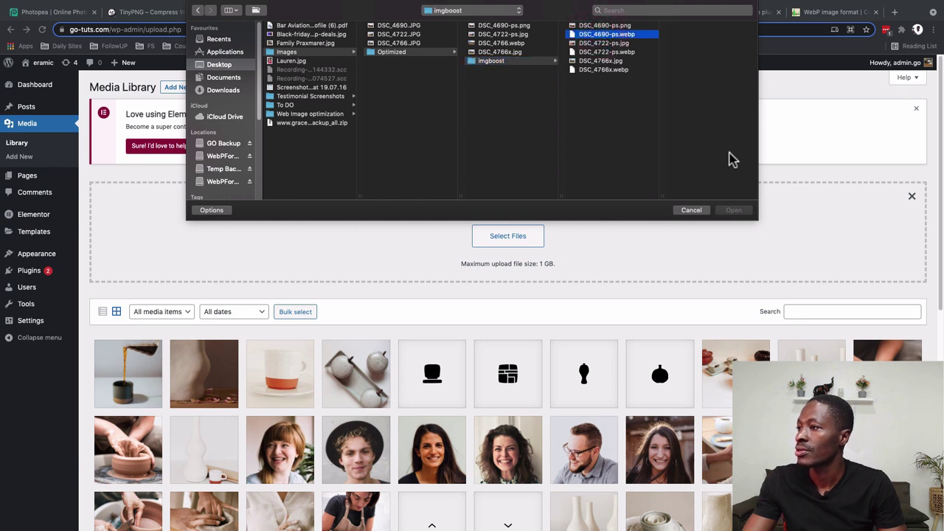
{"action": "left_click", "coordinate": [736, 211]}
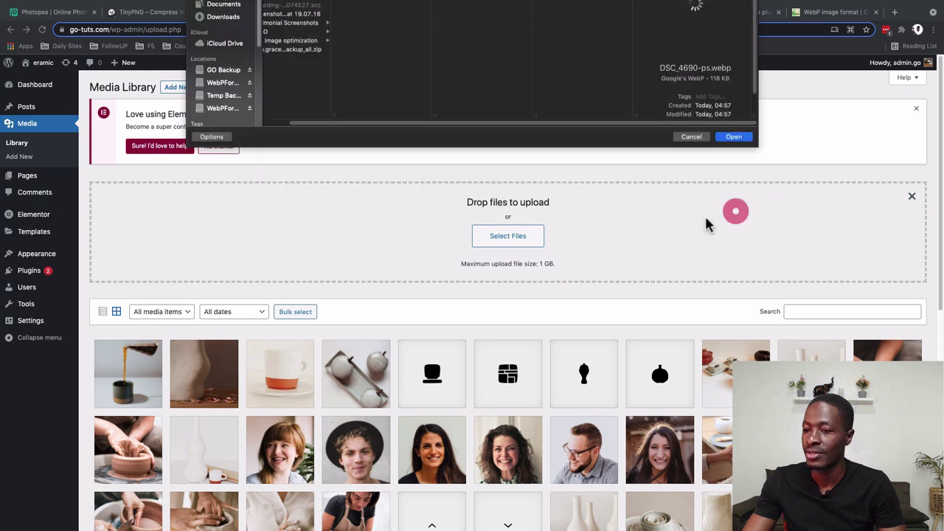
Upload DSC_4722-ps.webp and DSC_4766x.webp to the Media Library.
{"action": "left_click", "coordinate": [516, 243]}
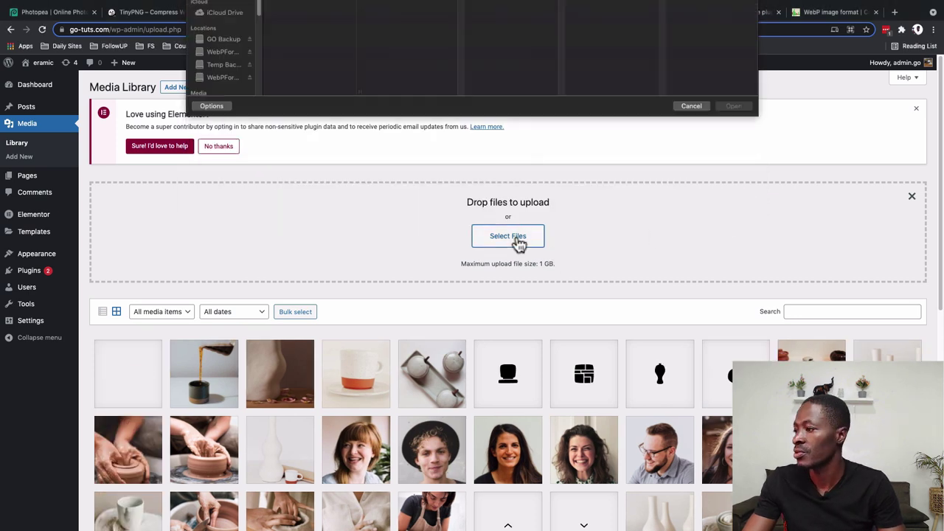
{"action": "left_click", "coordinate": [310, 52]}
{"action": "left_click", "coordinate": [734, 210]}
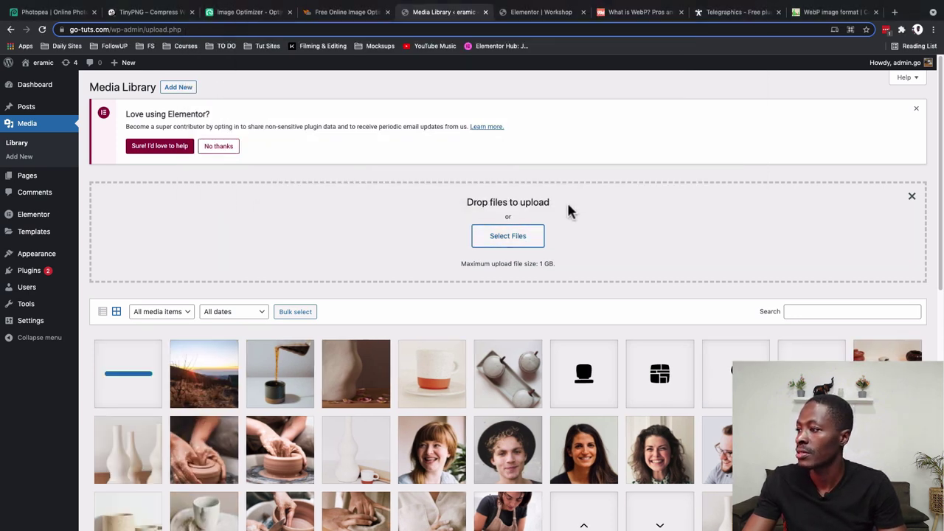
{"action": "left_click", "coordinate": [507, 236]}
{"action": "left_click", "coordinate": [304, 71]}
{"action": "left_click", "coordinate": [733, 210]}
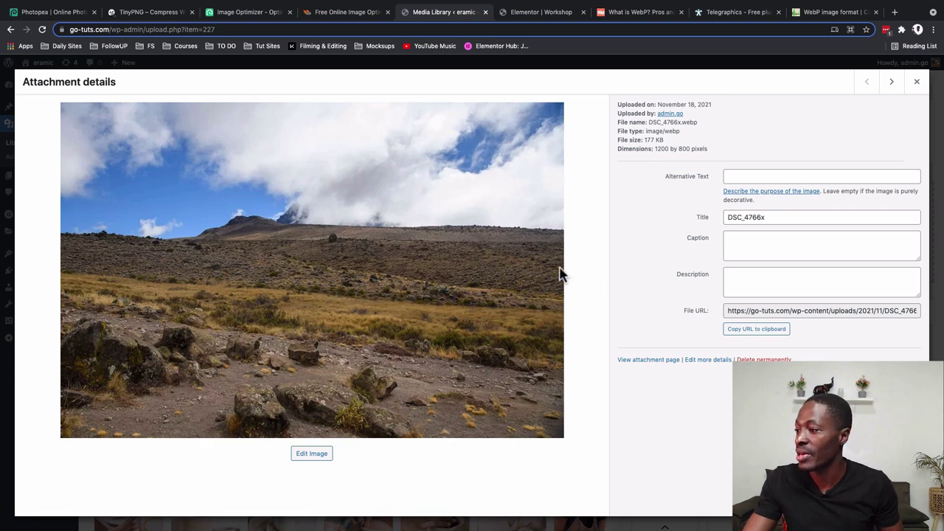
Review the attachment details of the three uploaded WebP images one after another, then close the details.
{"action": "left_click", "coordinate": [893, 91]}
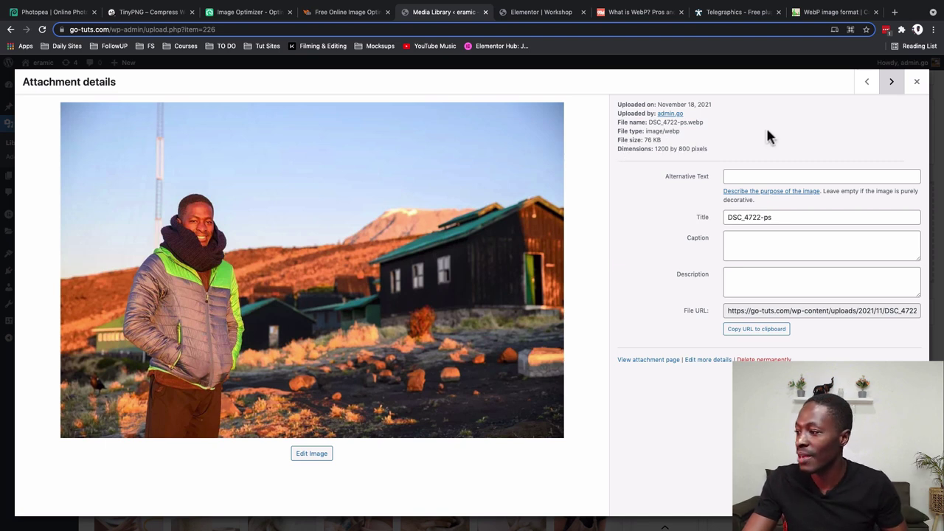
{"action": "left_click", "coordinate": [891, 83]}
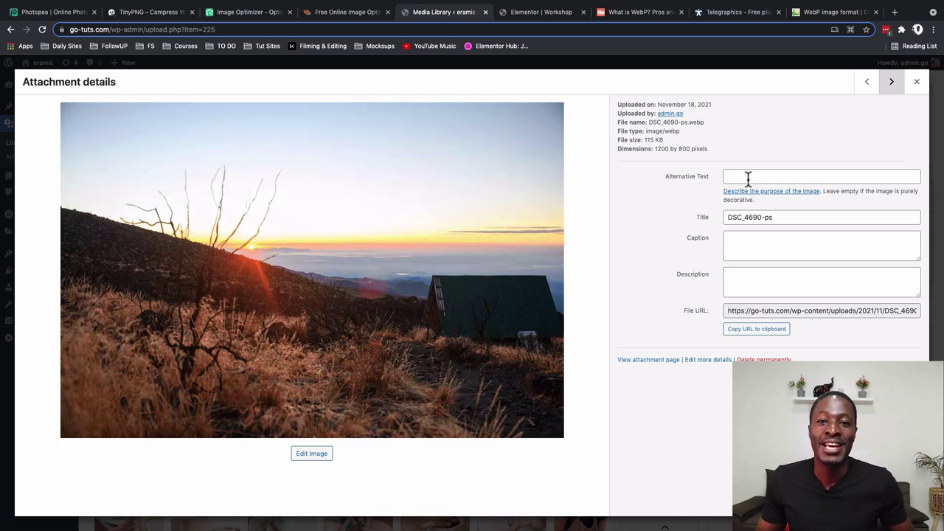
{"action": "left_click", "coordinate": [917, 81]}
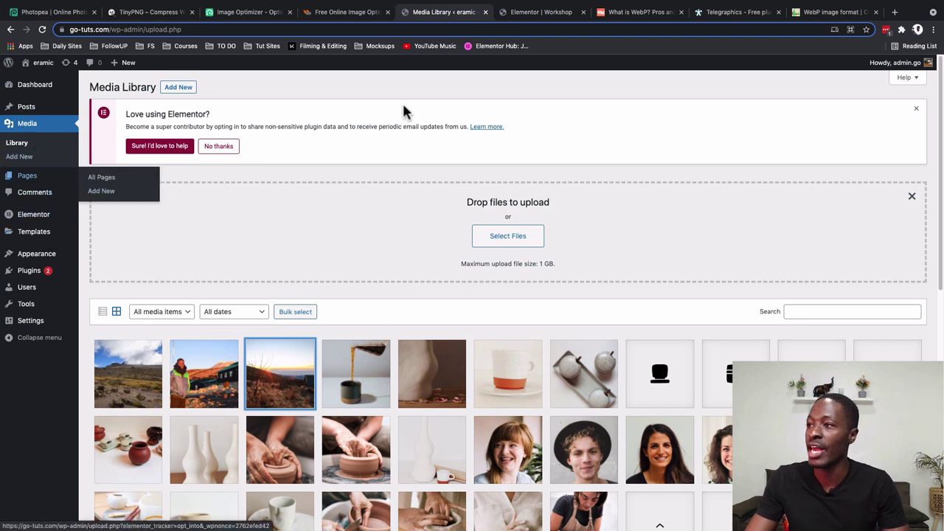
Switch to the Elementor editor for the Workshop page and place a Basic Gallery widget in a new section above What You Will Learn.
{"action": "left_click", "coordinate": [542, 13]}
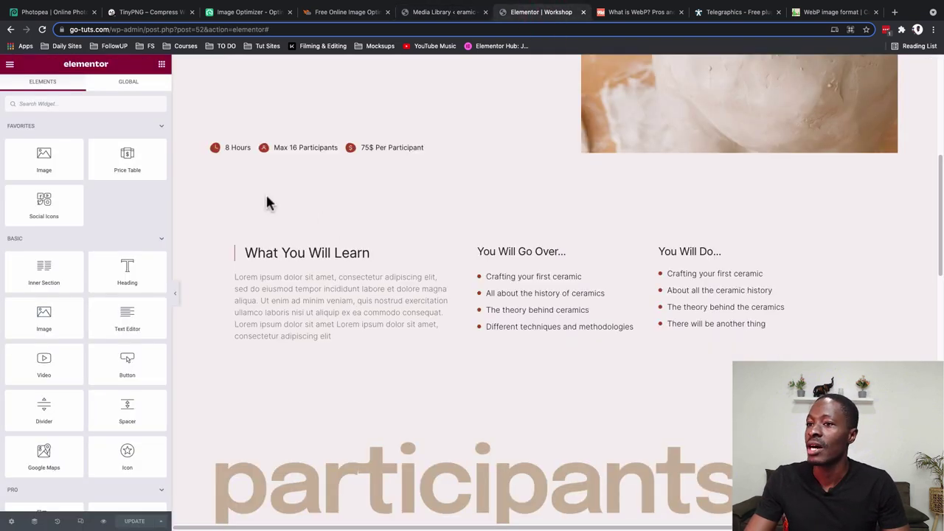
{"action": "left_click", "coordinate": [42, 30]}
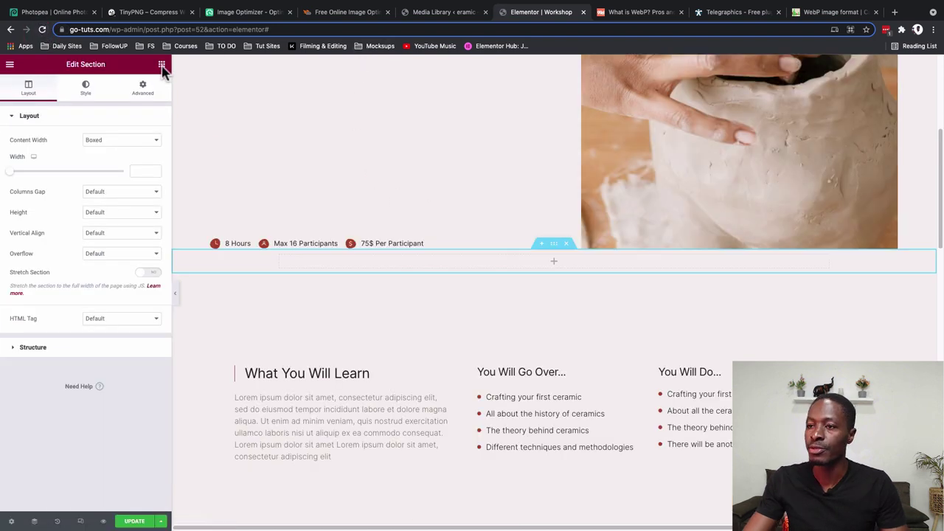
{"action": "left_click", "coordinate": [162, 67]}
{"action": "type", "text": "ima"}
{"action": "left_click_drag", "start_coordinate": [49, 327], "coordinate": [523, 259]}
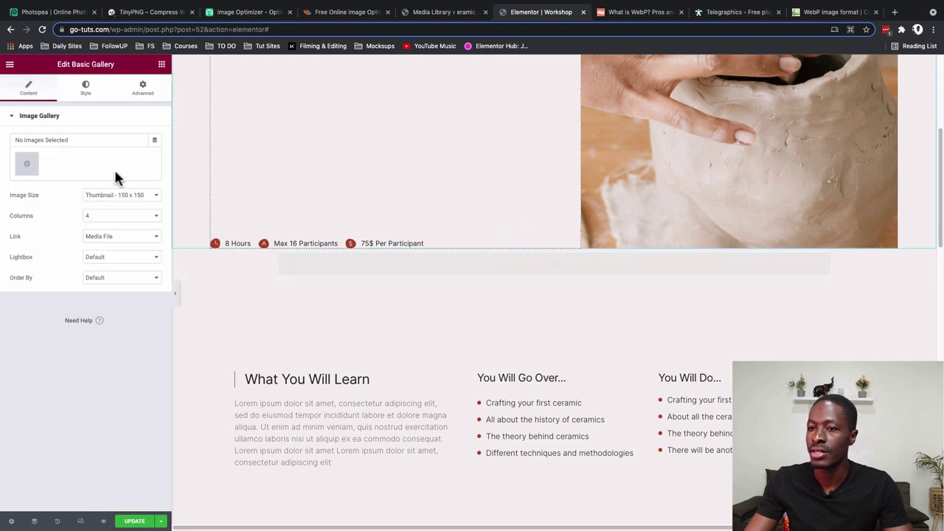
Fill the gallery with the three WebP images DSC_4766x, DSC_4722-ps and DSC_4690-ps from the Media Library.
{"action": "left_click", "coordinate": [28, 165]}
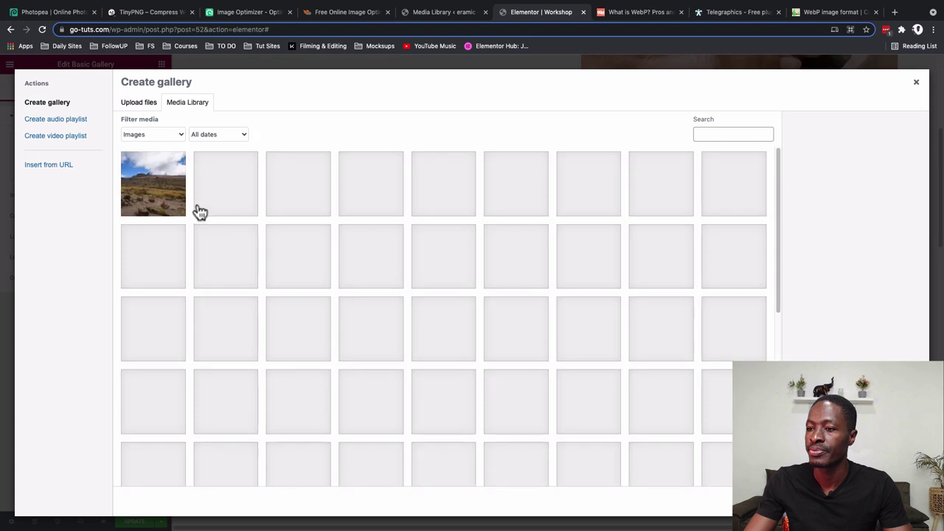
{"action": "left_click", "coordinate": [177, 188]}
{"action": "left_click", "coordinate": [207, 207]}
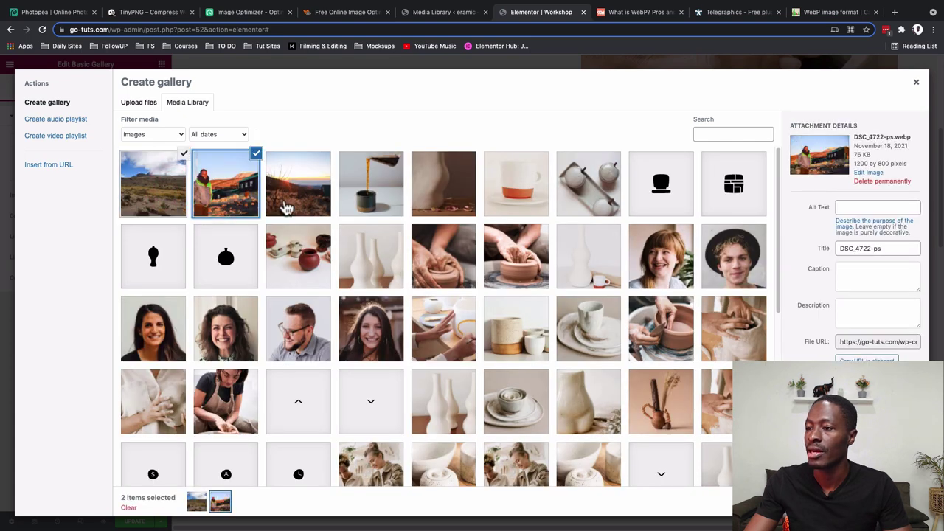
{"action": "left_click", "coordinate": [285, 207]}
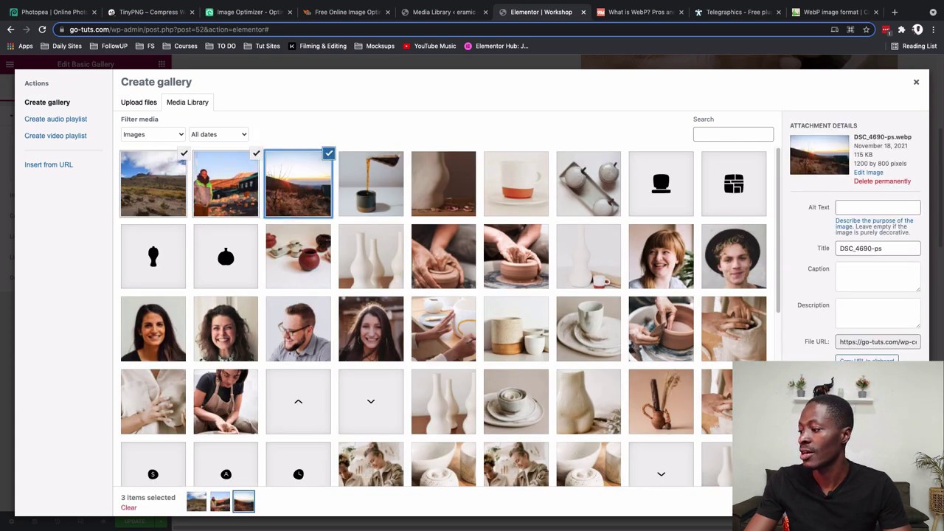
{"action": "left_click", "coordinate": [878, 502]}
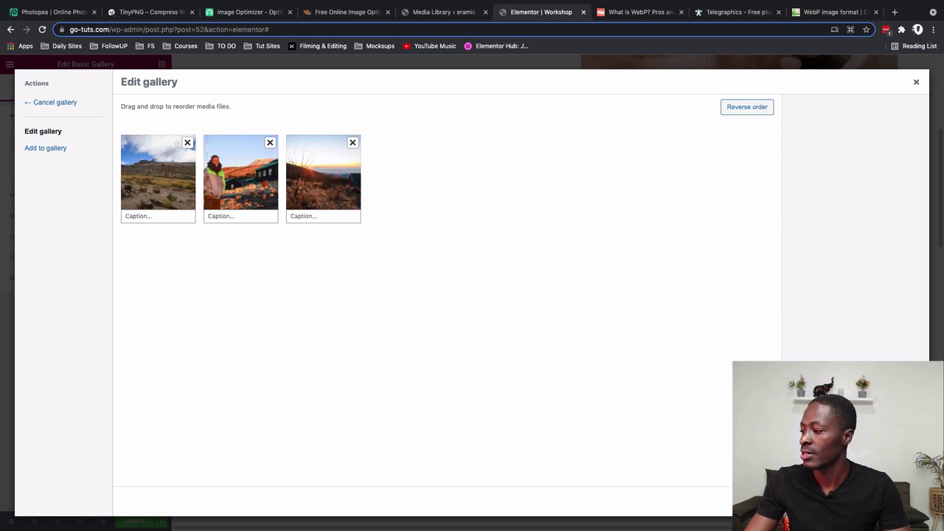
{"action": "left_click", "coordinate": [878, 502]}
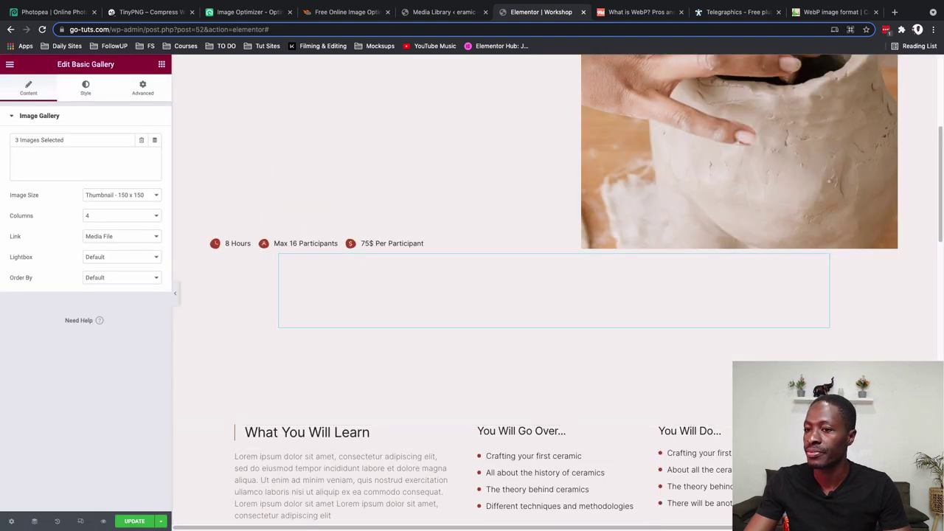
Set the gallery to 3 columns with Full image size, keeping the Media File link and the Default lightbox.
{"action": "left_click", "coordinate": [103, 216]}
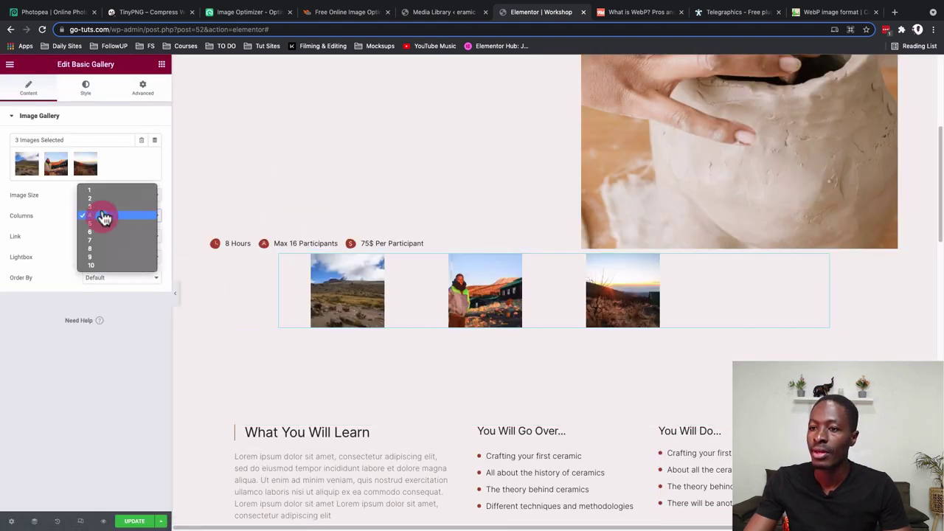
{"action": "left_click", "coordinate": [104, 207]}
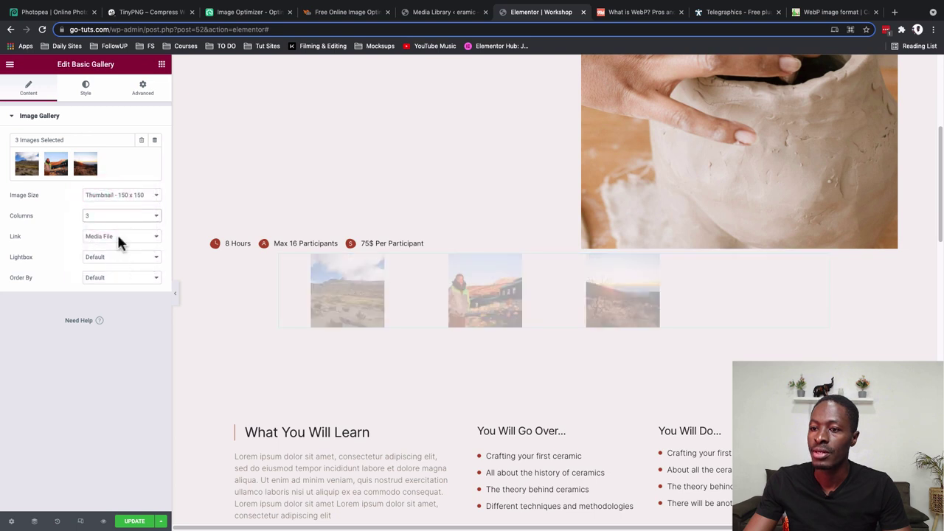
{"action": "left_click", "coordinate": [118, 238]}
{"action": "left_click", "coordinate": [101, 274]}
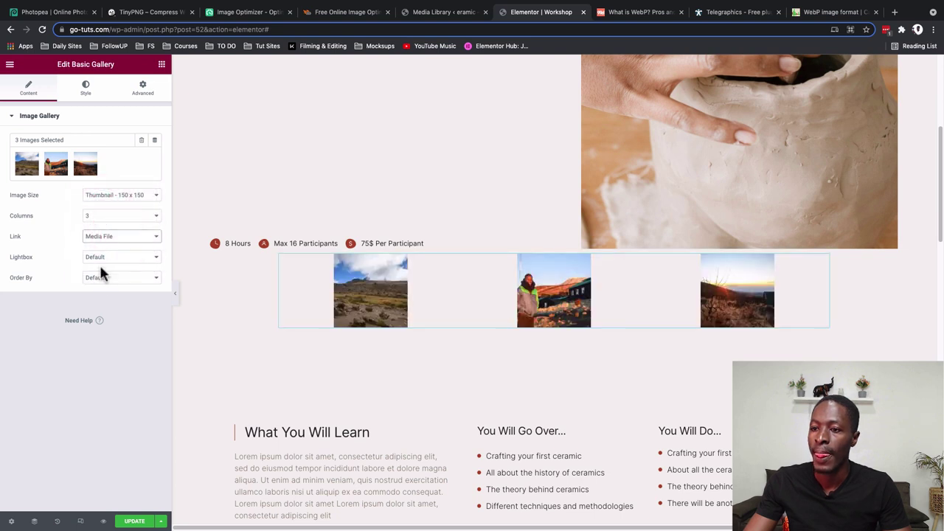
{"action": "left_click", "coordinate": [107, 262]}
{"action": "left_click", "coordinate": [106, 264]}
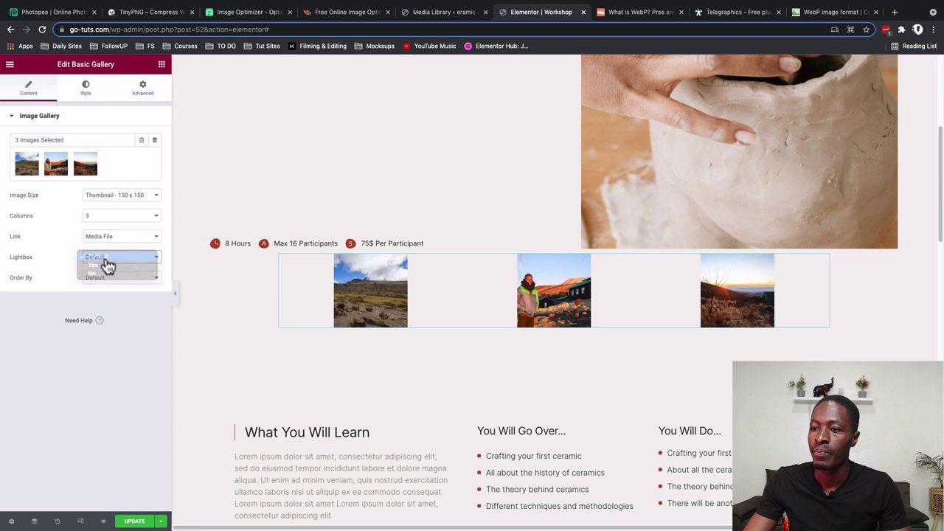
{"action": "left_click", "coordinate": [134, 197]}
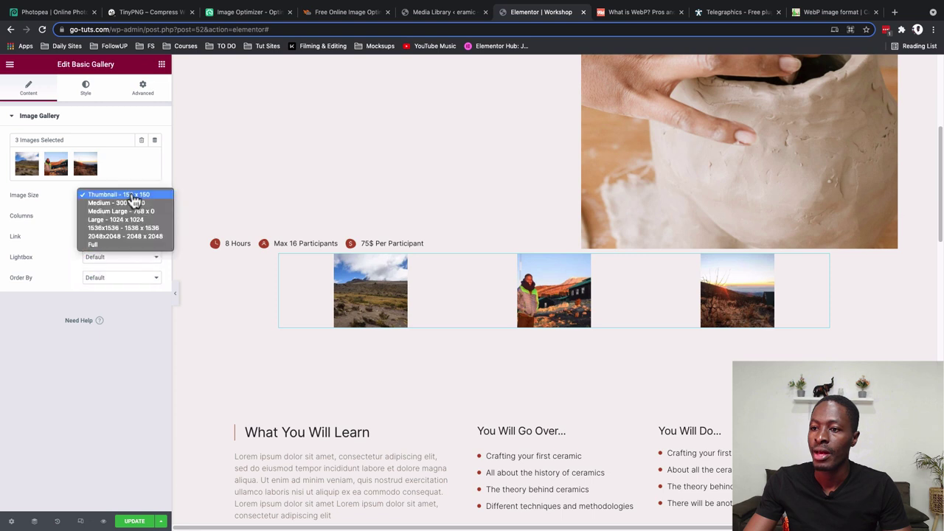
{"action": "left_click", "coordinate": [123, 251]}
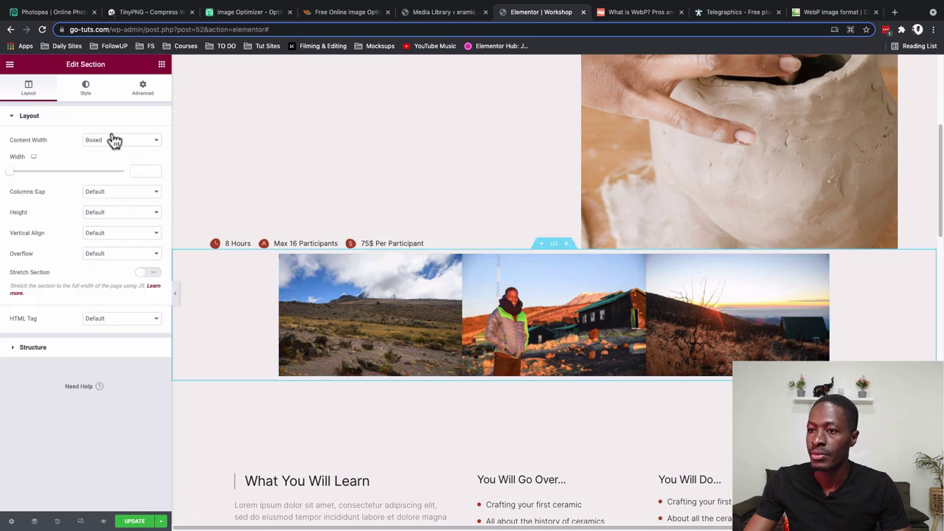
Make the gallery section's content full width and give it 50 px top and bottom padding with no side padding.
{"action": "left_click", "coordinate": [111, 139]}
{"action": "left_click", "coordinate": [116, 150]}
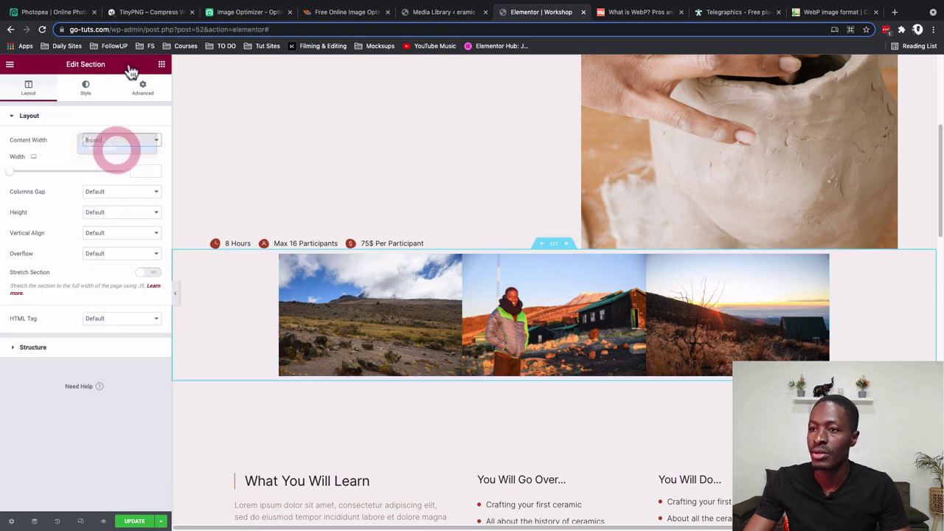
{"action": "left_click", "coordinate": [142, 88]}
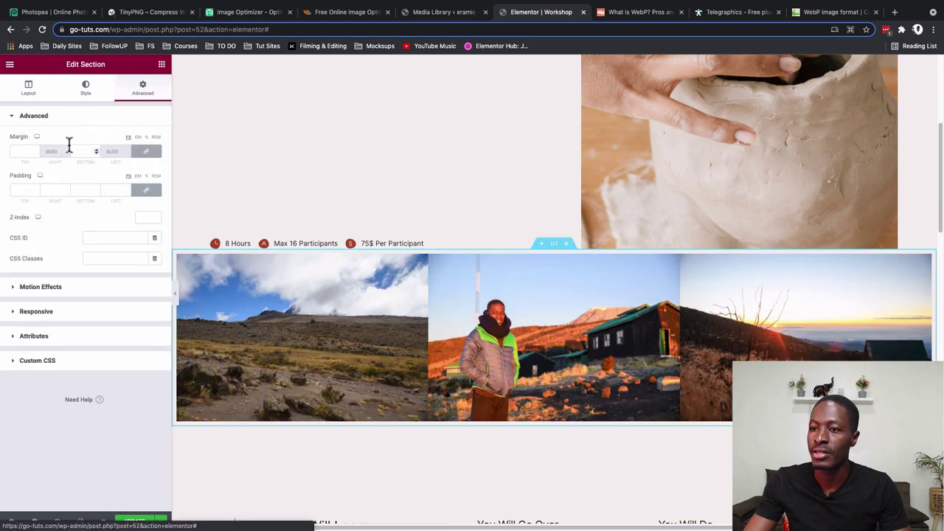
{"action": "left_click", "coordinate": [26, 190]}
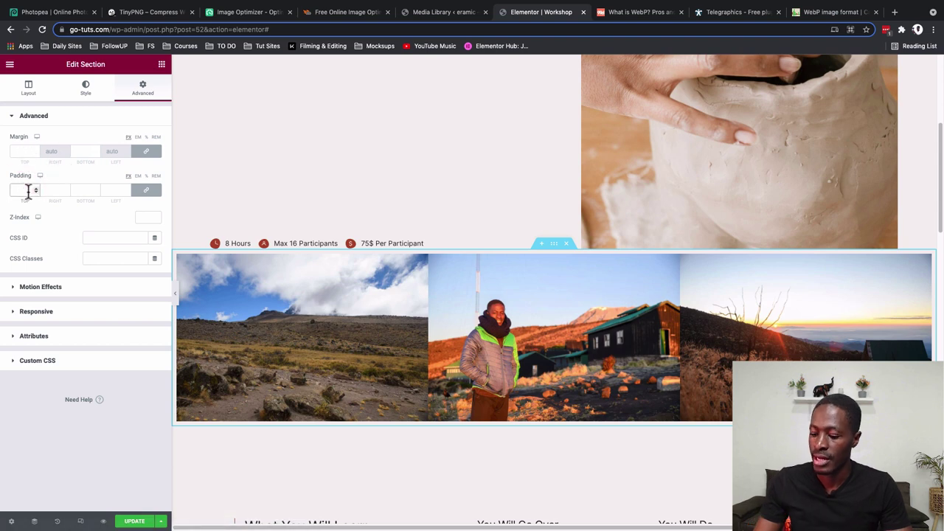
{"action": "type", "text": "50"}
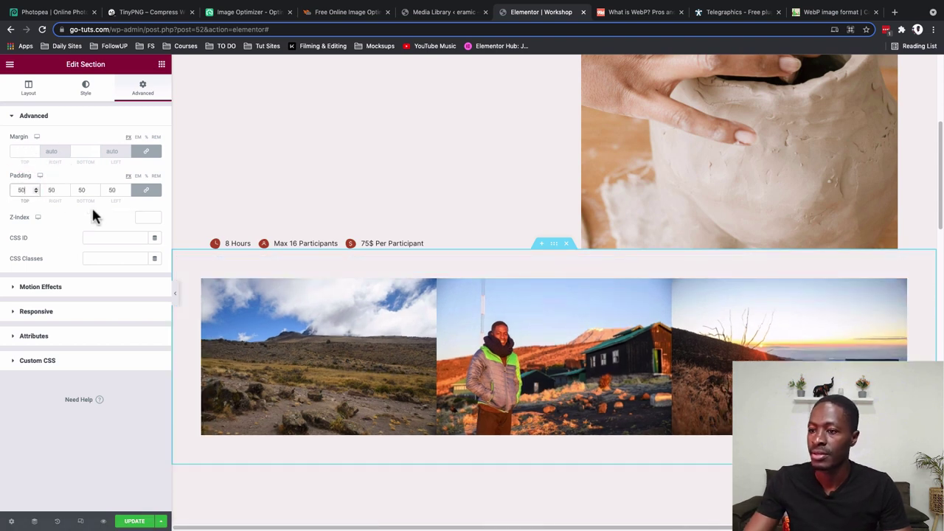
{"action": "left_click", "coordinate": [144, 190]}
{"action": "left_click", "coordinate": [44, 191]}
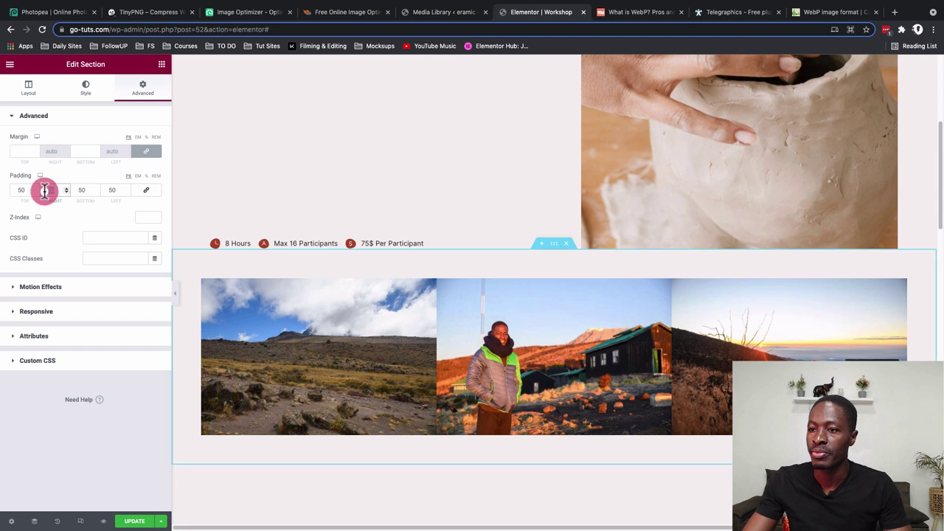
Preview the Workshop page, browse the gallery's three images back and forth in the lightbox, and reload the page.
{"action": "left_click", "coordinate": [103, 521]}
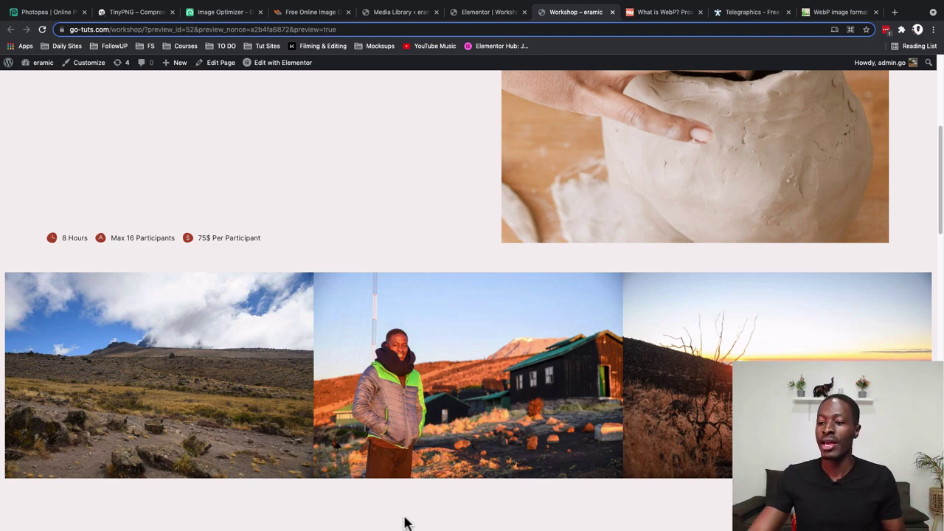
{"action": "left_click", "coordinate": [219, 425]}
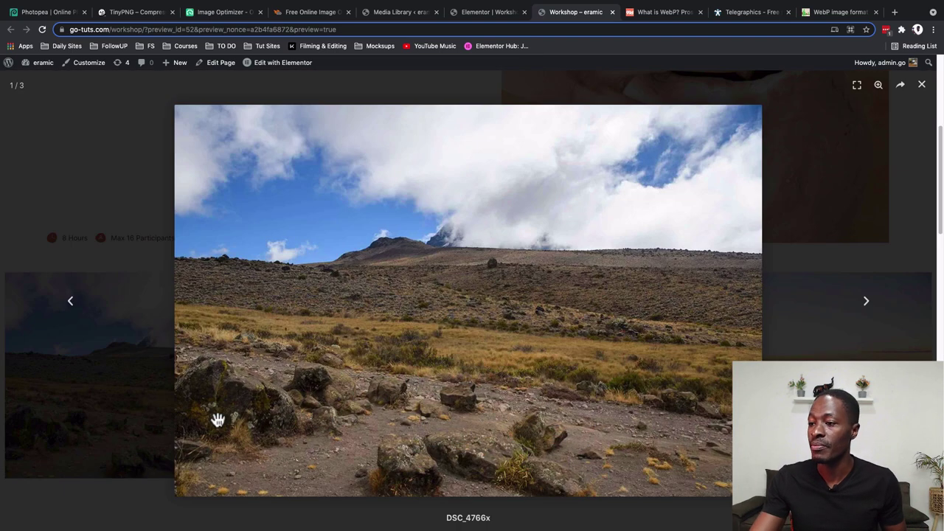
{"action": "left_click", "coordinate": [864, 304]}
{"action": "left_click", "coordinate": [863, 304]}
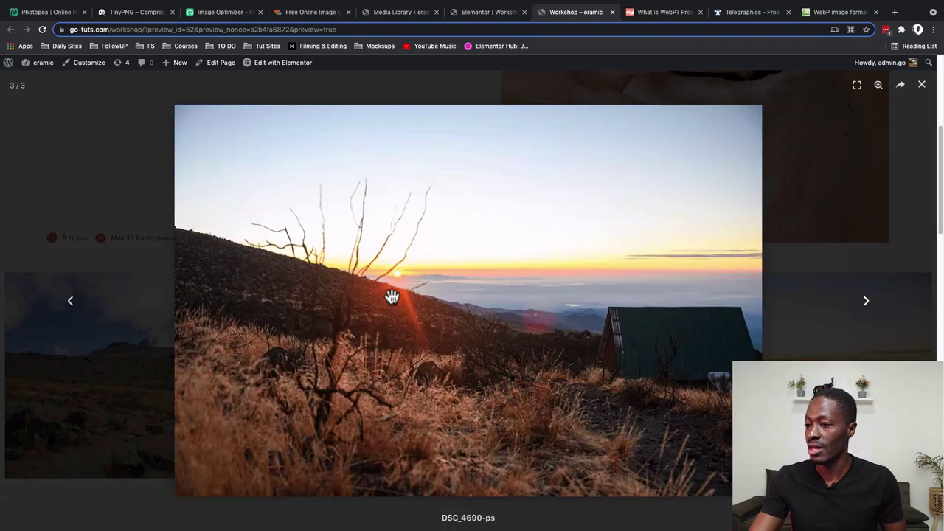
{"action": "left_click", "coordinate": [69, 304]}
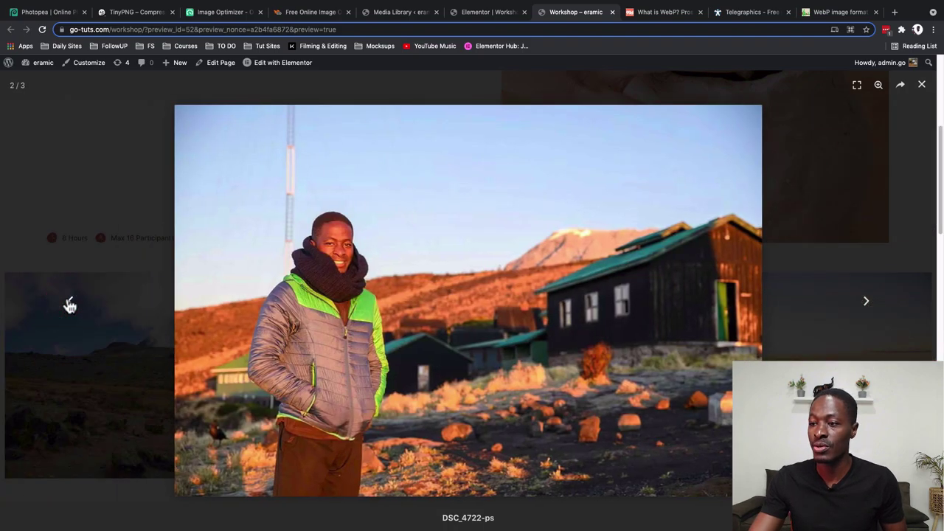
{"action": "left_click", "coordinate": [68, 304]}
{"action": "left_click", "coordinate": [866, 303]}
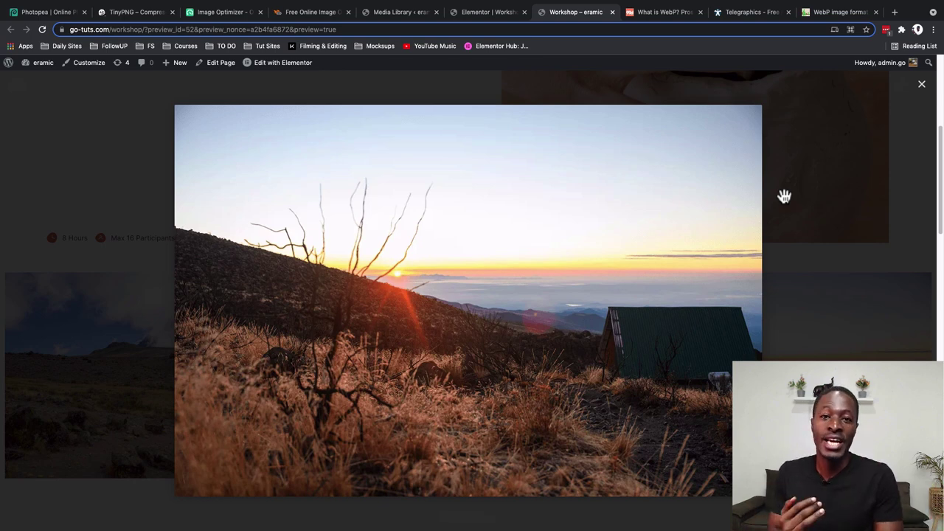
{"action": "key", "text": "super+r"}
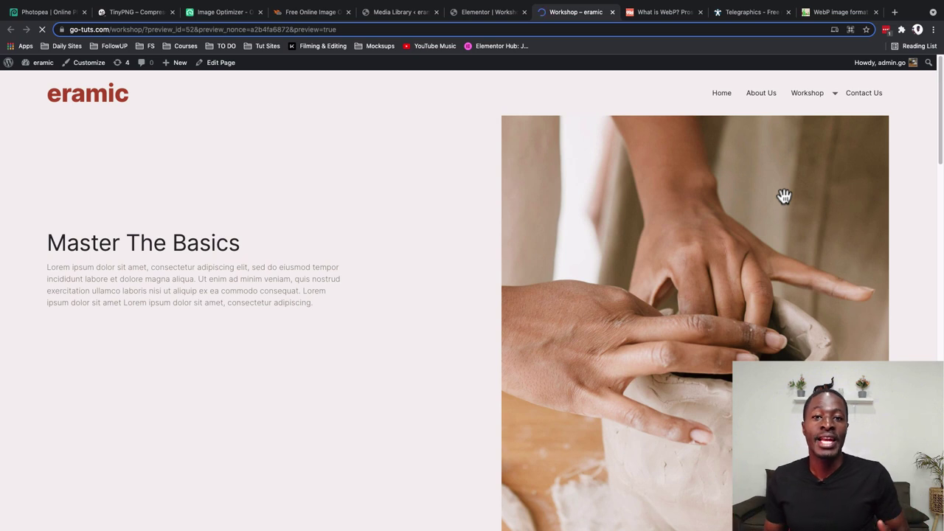